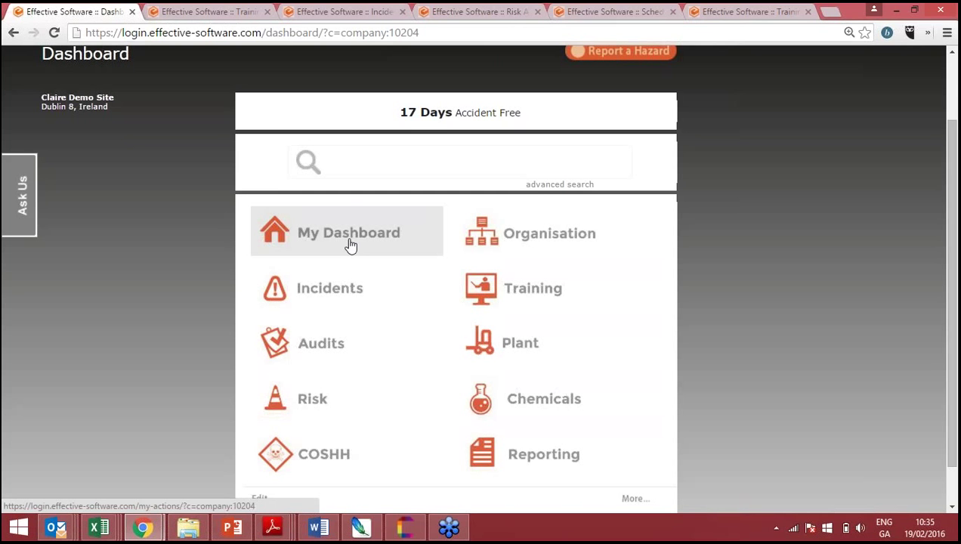
- Scroll the dashboard, then bring up the Training Compliance matrix of staff and course statuses
scroll(350, 246, "up", 1)
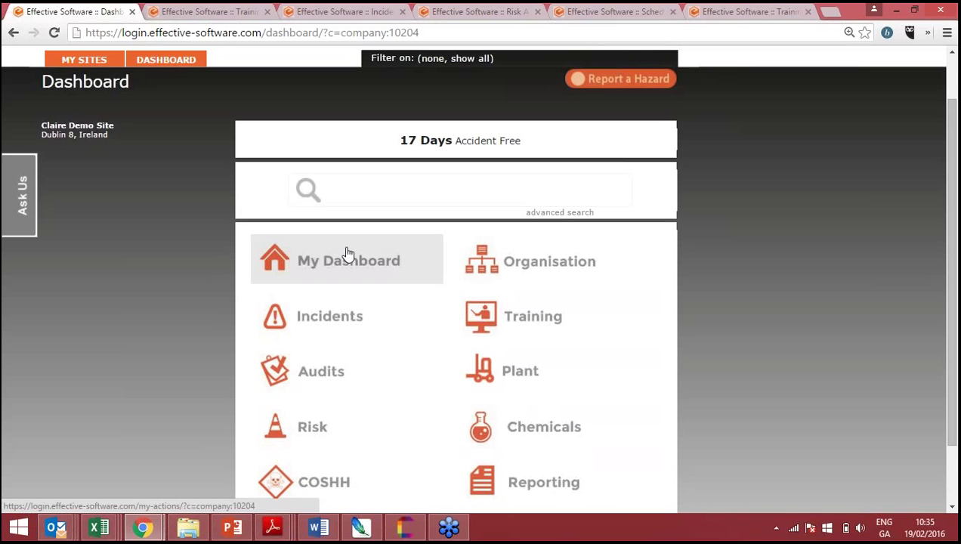
scroll(346, 252, "down", 1)
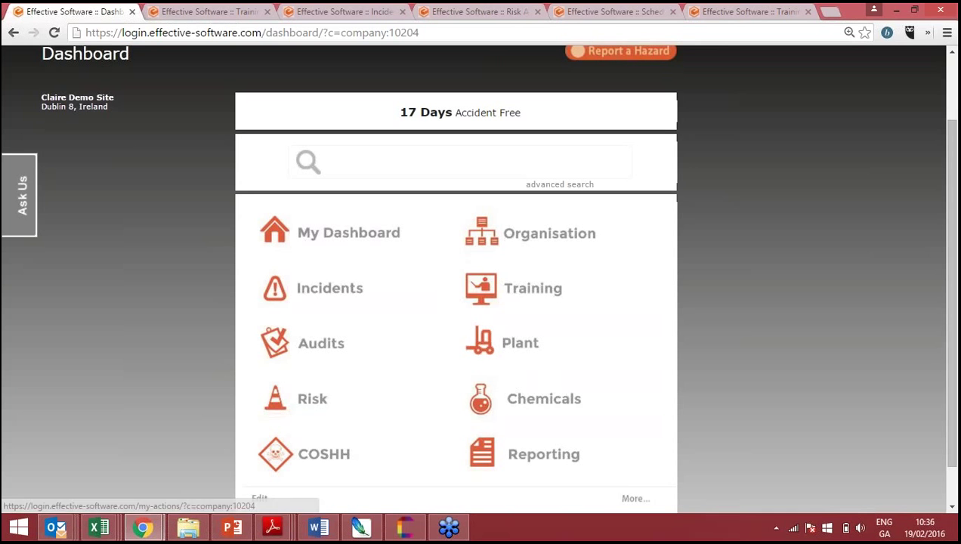
left_click(220, 9)
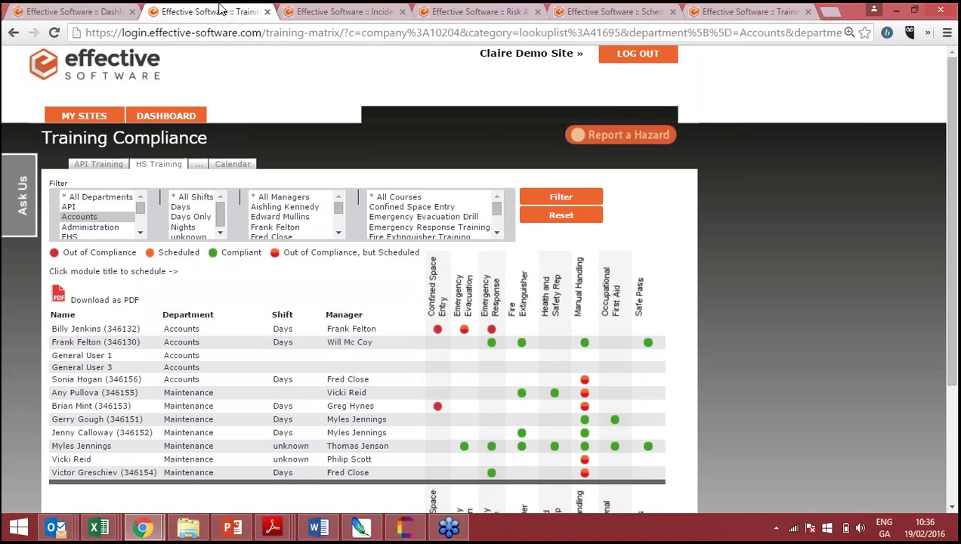
- Enlarge the page and scroll the training matrix down to its Total Compliance percentages
key("Down")
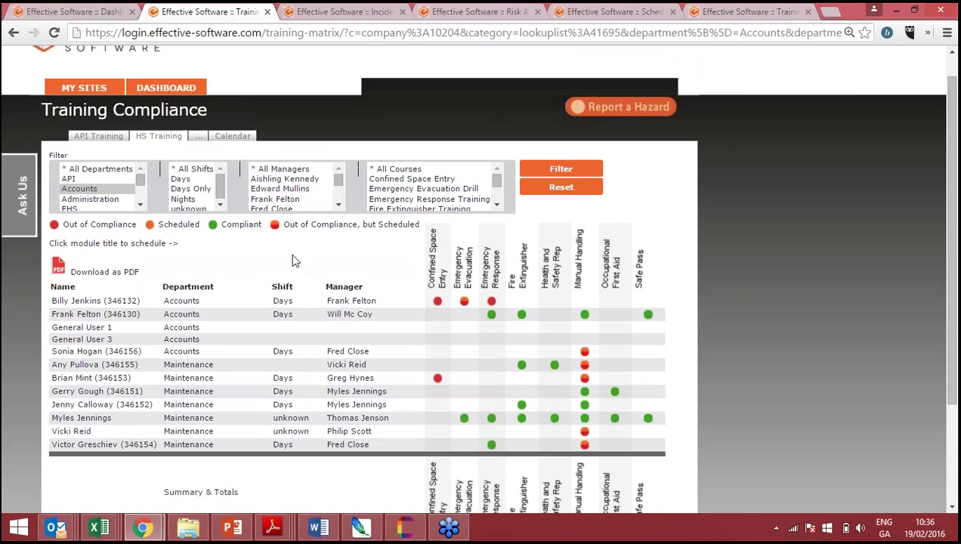
scroll(295, 261, "down", 1)
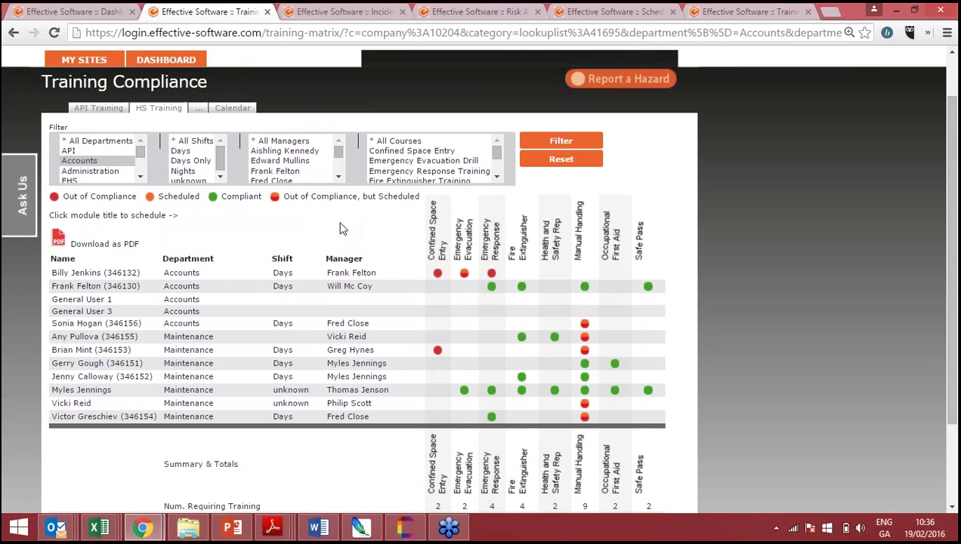
key("ctrl+plus")
scroll(476, 278, "down", 1)
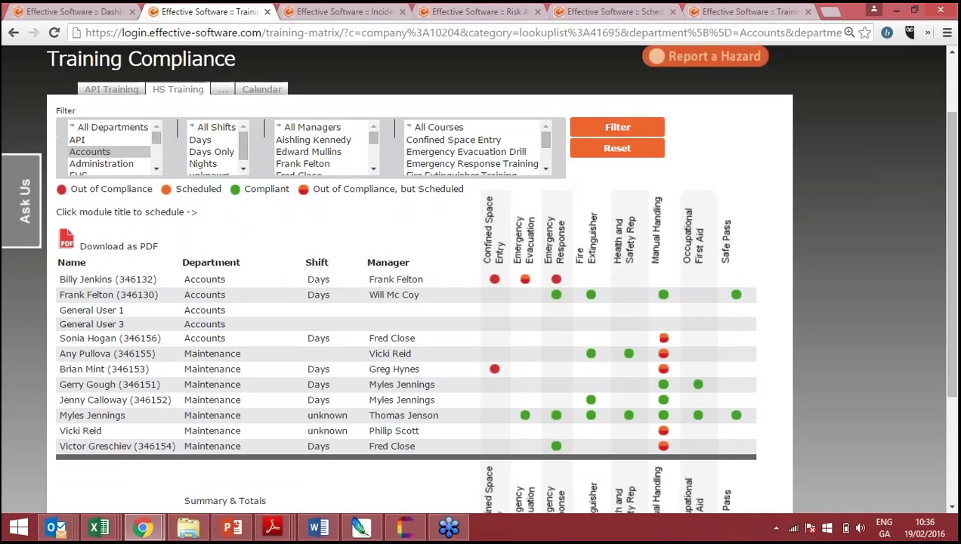
scroll(340, 220, "down", 1)
scroll(341, 220, "up", 2)
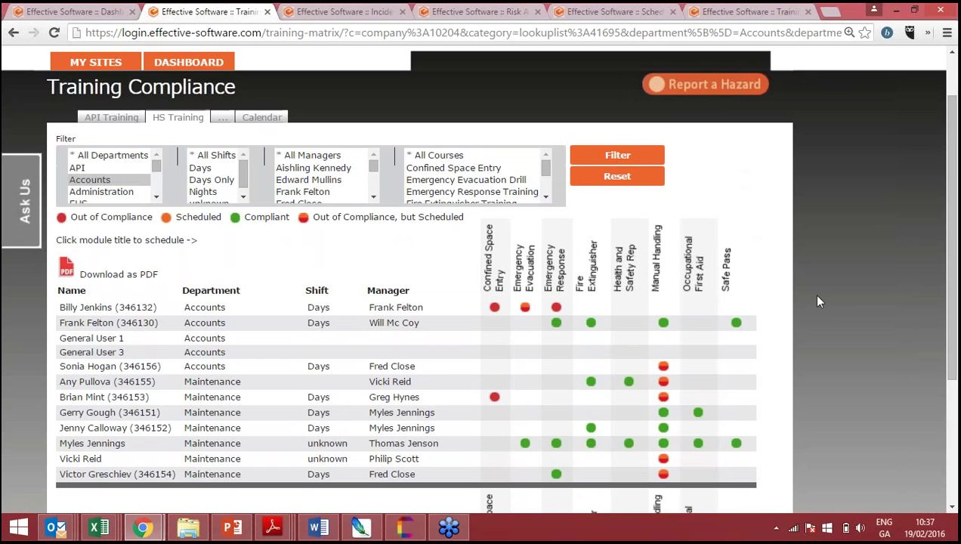
scroll(818, 297, "down", 3)
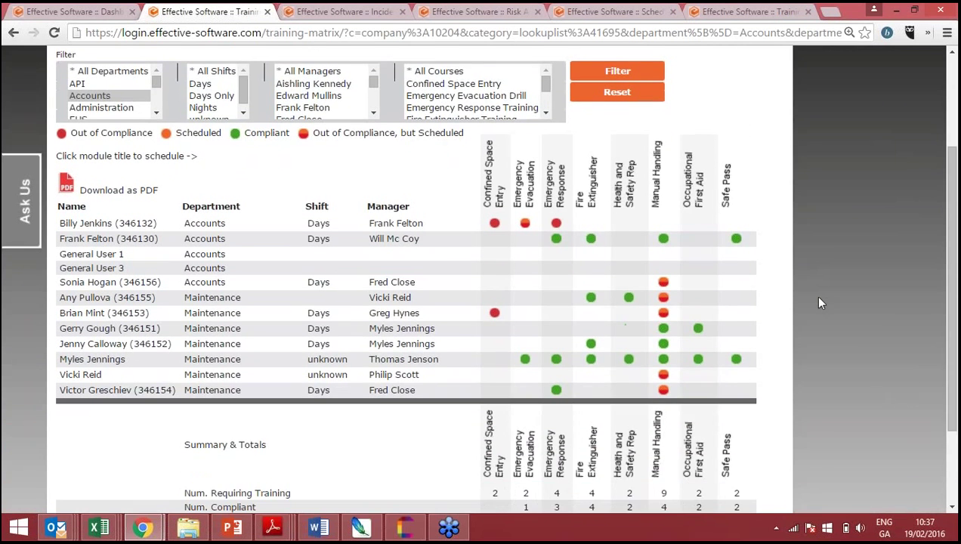
scroll(821, 302, "down", 3)
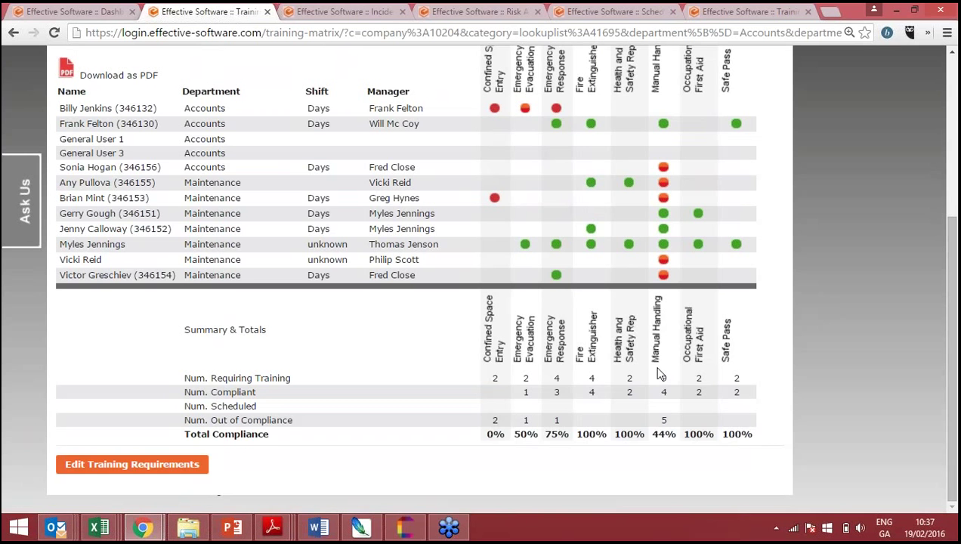
- Scroll back up the matrix and switch to the new General Incident report form
scroll(657, 372, "up", 4)
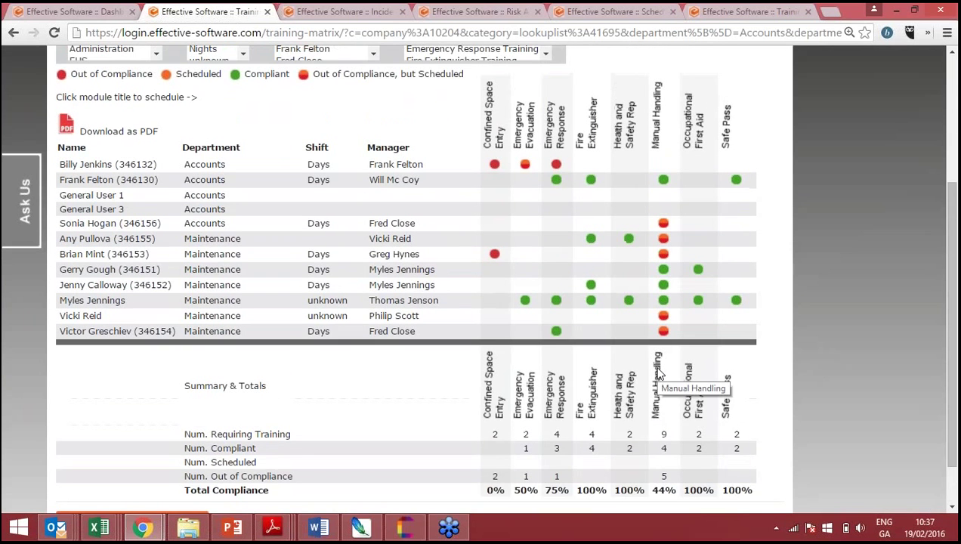
scroll(658, 370, "up", 1)
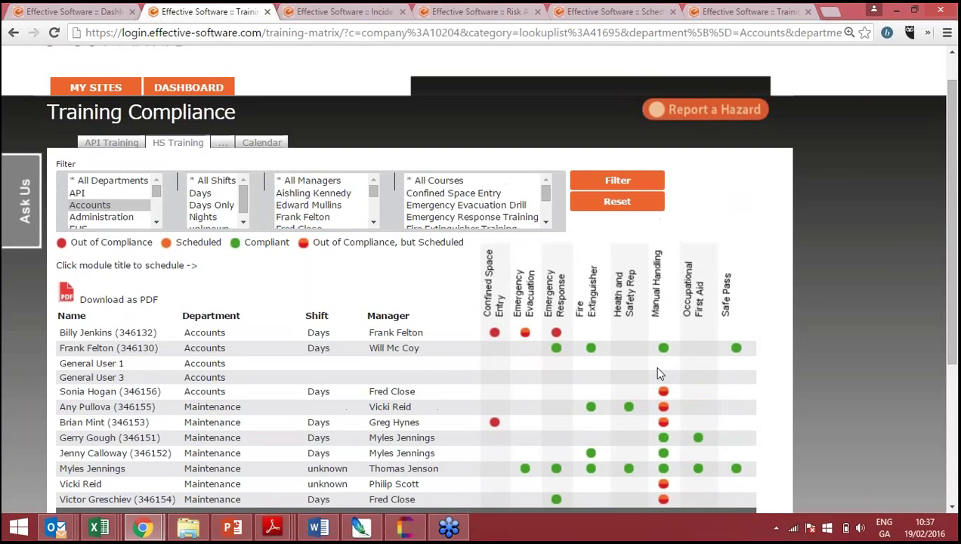
scroll(657, 370, "up", 1)
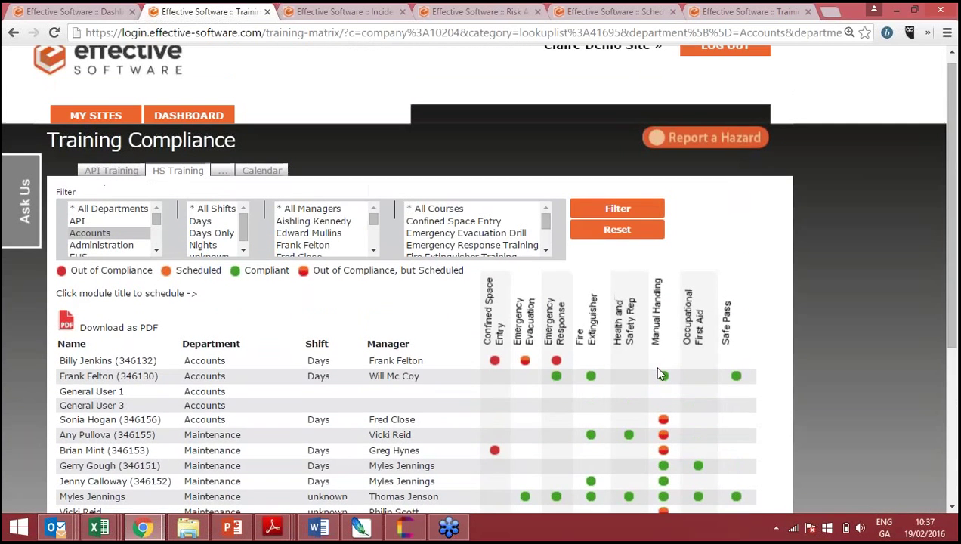
left_click(339, 10)
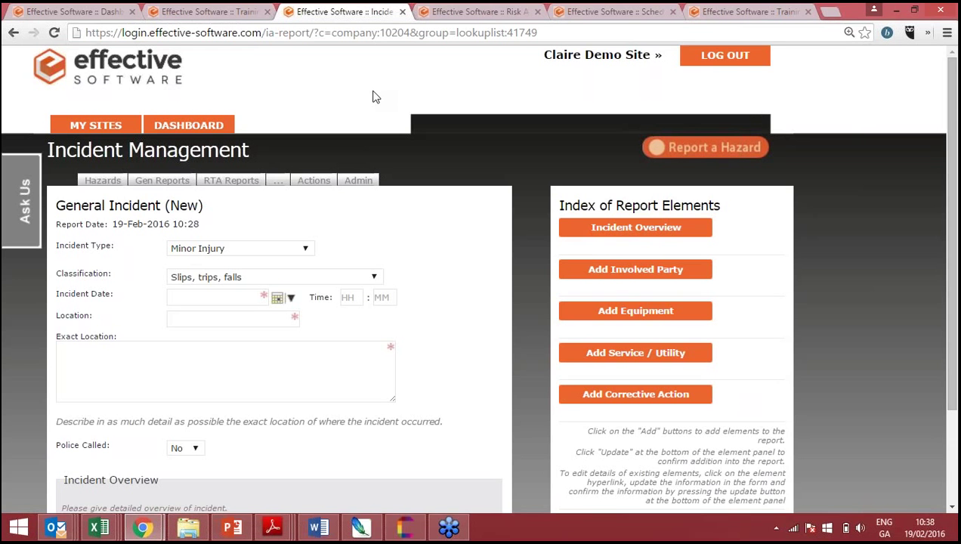
scroll(372, 96, "down", 2)
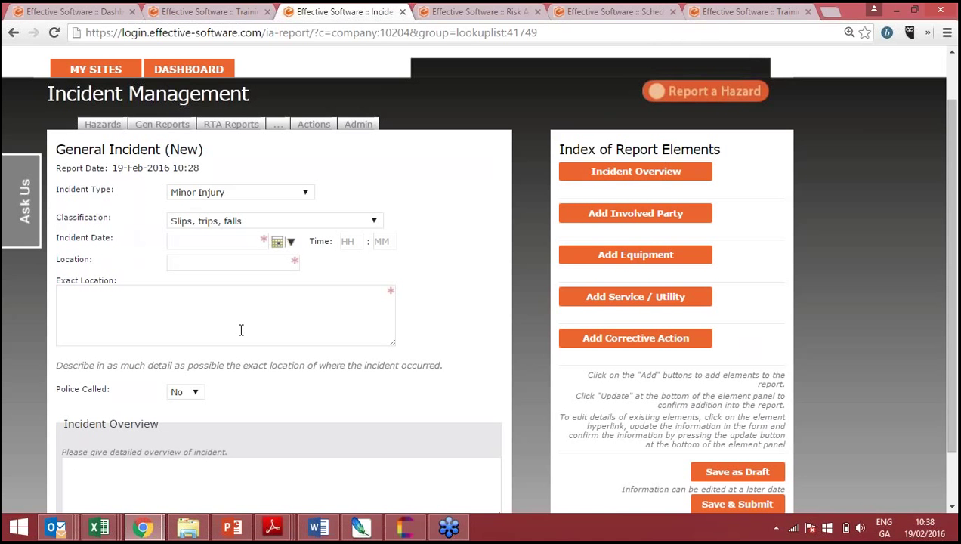
scroll(241, 329, "down", 1)
scroll(241, 329, "up", 1)
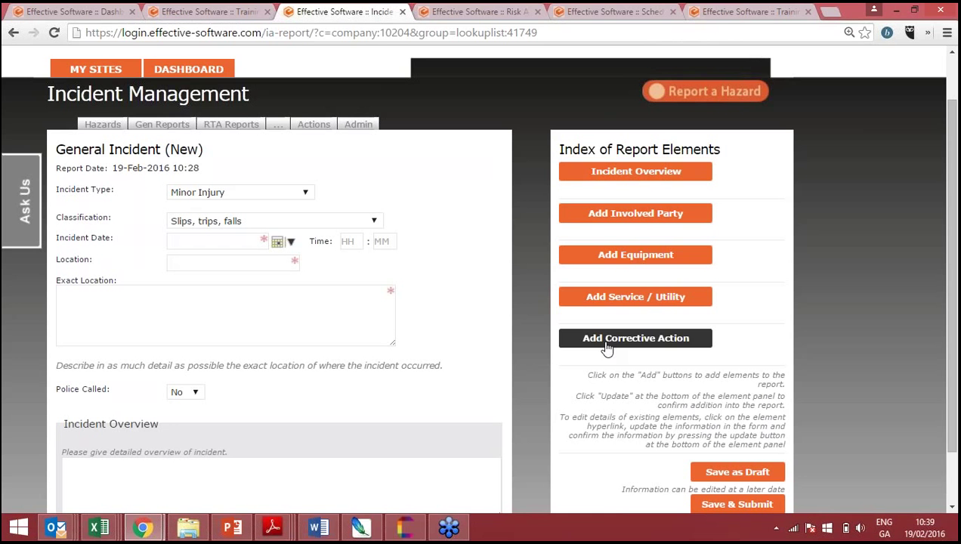
- Review the Incident Type options keeping Minor Injury, then switch to the Forklift Operation risk assessment
scroll(830, 279, "down", 2)
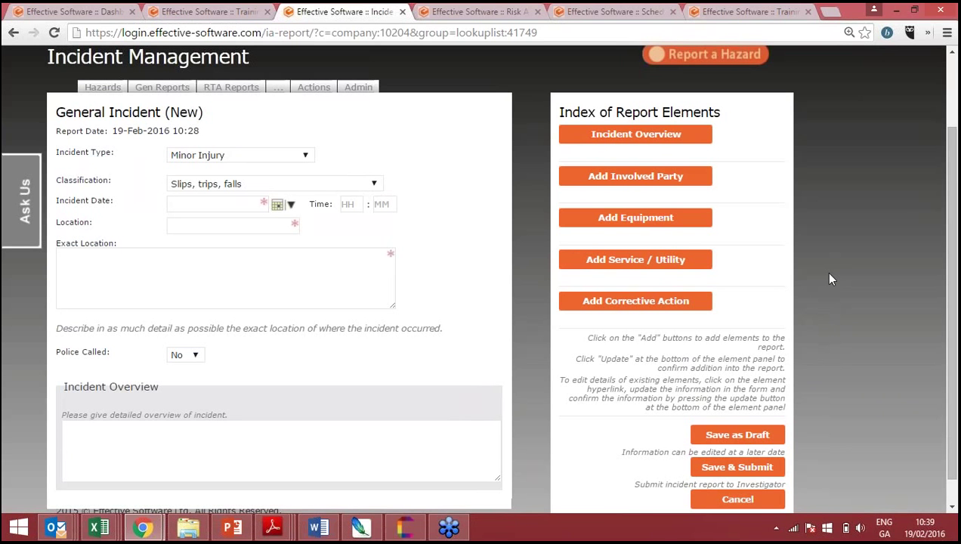
scroll(829, 280, "up", 1)
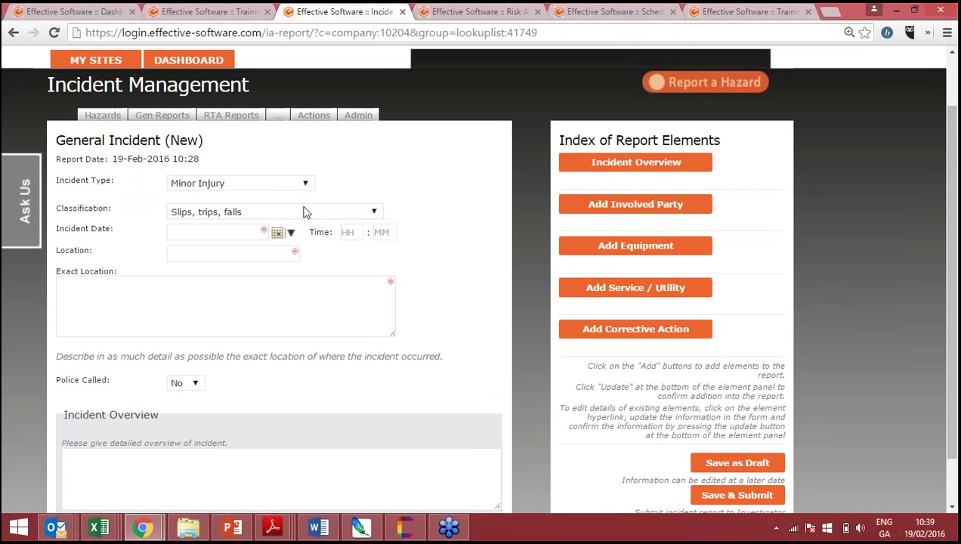
left_click(250, 186)
left_click(252, 181)
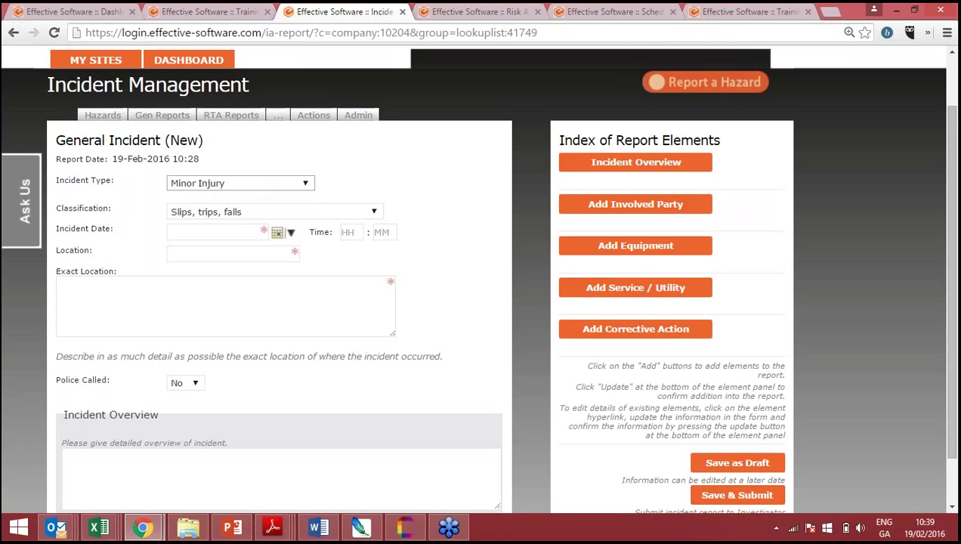
left_click(451, 8)
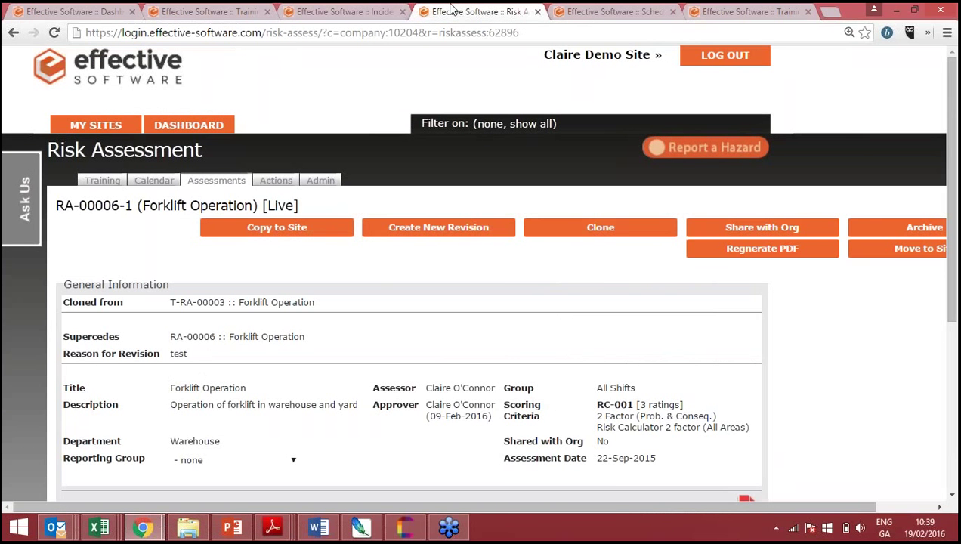
- Return the zoom to normal, review the Forklift hazard table, and choose Continue Working on the session warning
key("Down")
key("Down")
key("Down")
key("Down")
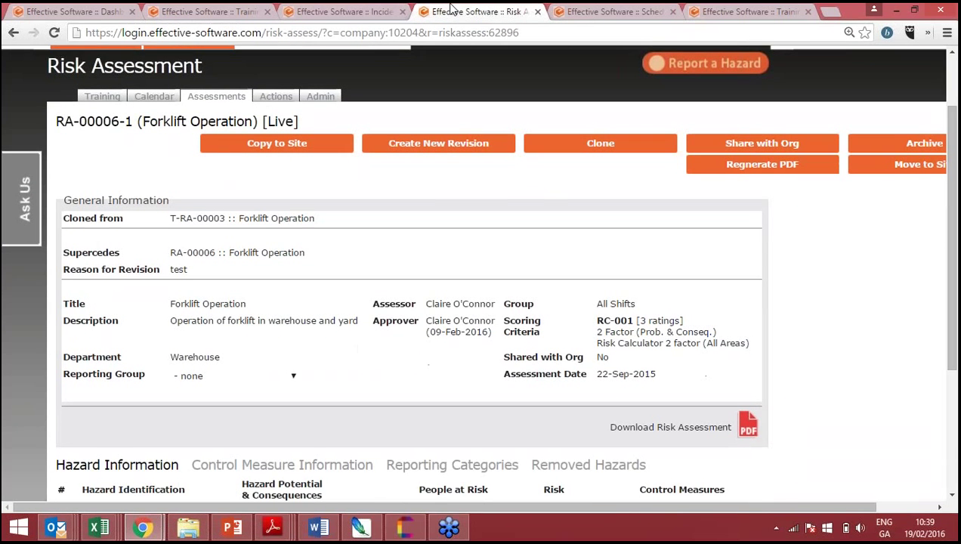
key("ctrl+minus")
key("ctrl+minus")
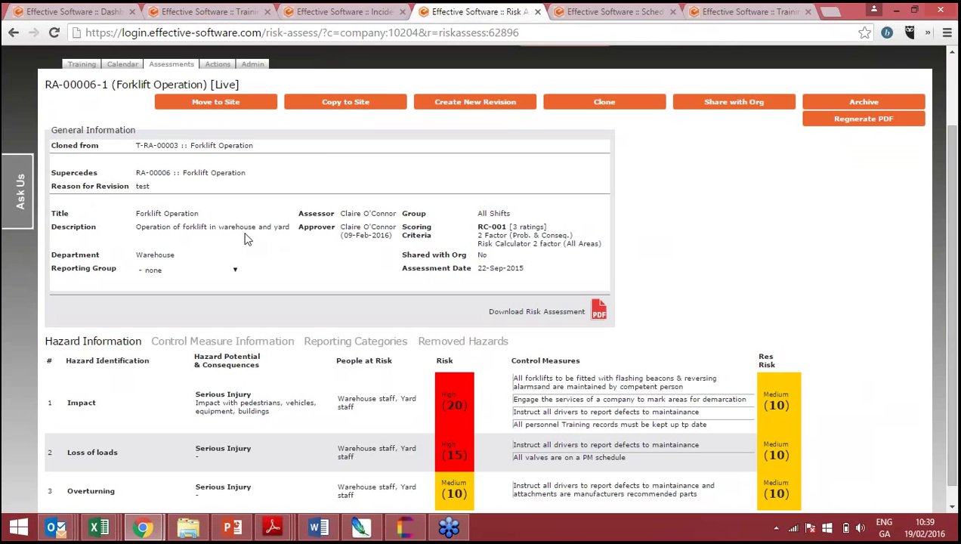
scroll(247, 239, "down", 1)
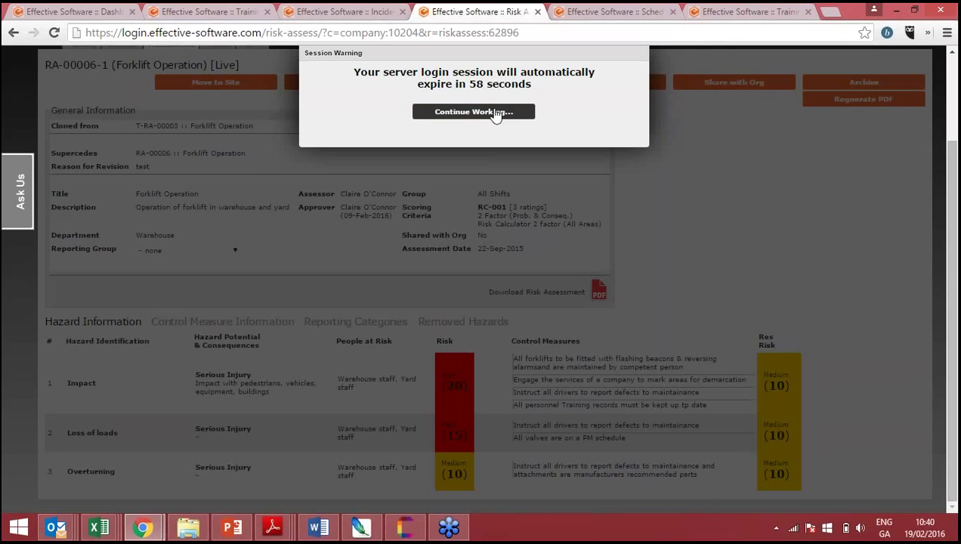
left_click(495, 114)
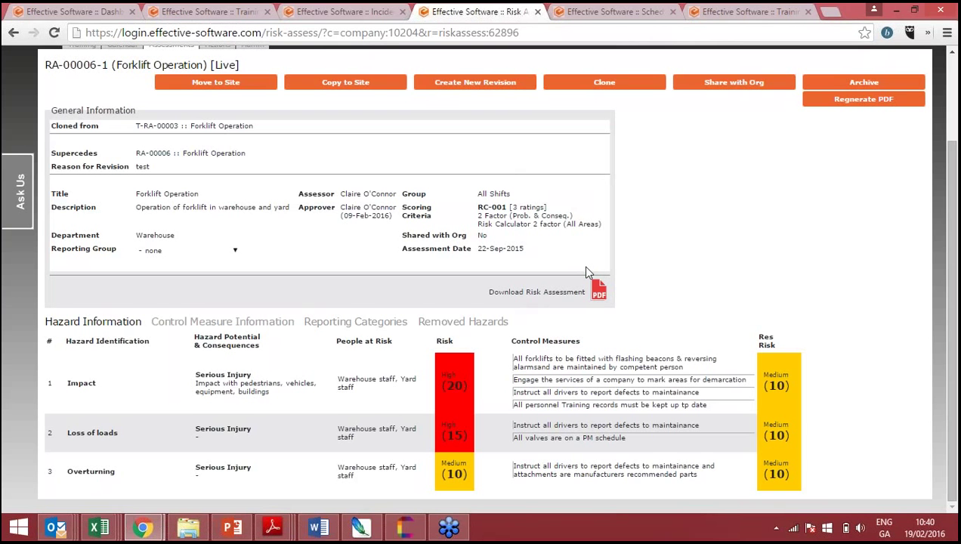
scroll(588, 272, "up", 2)
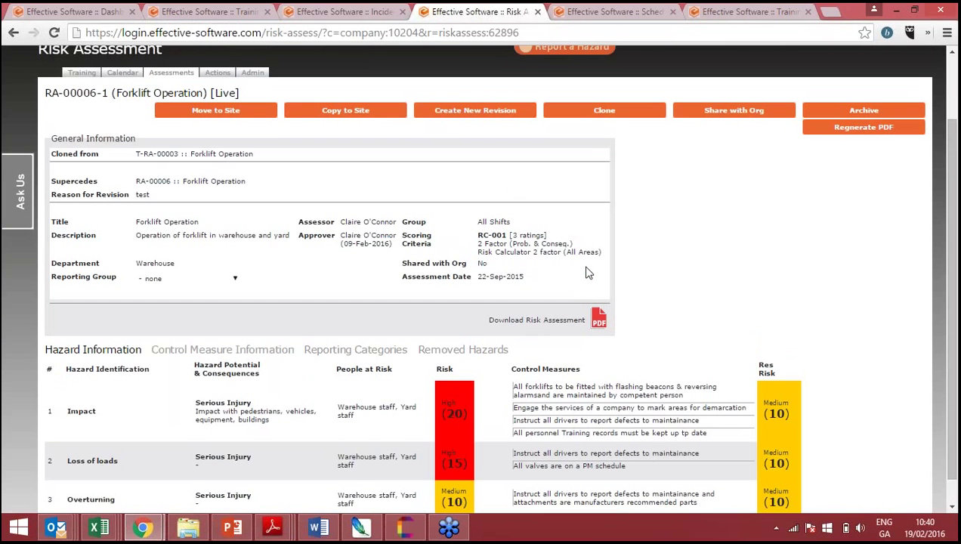
scroll(588, 272, "down", 2)
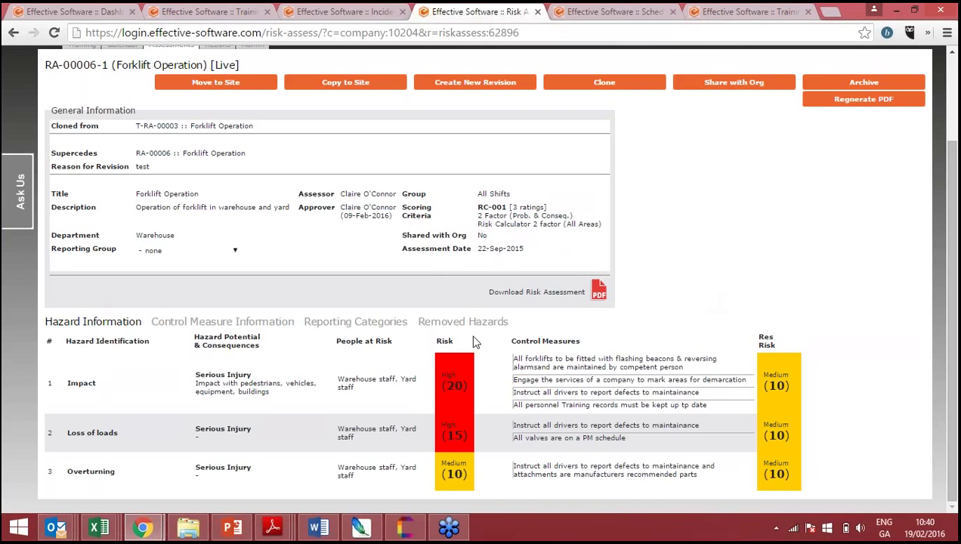
scroll(474, 342, "up", 2)
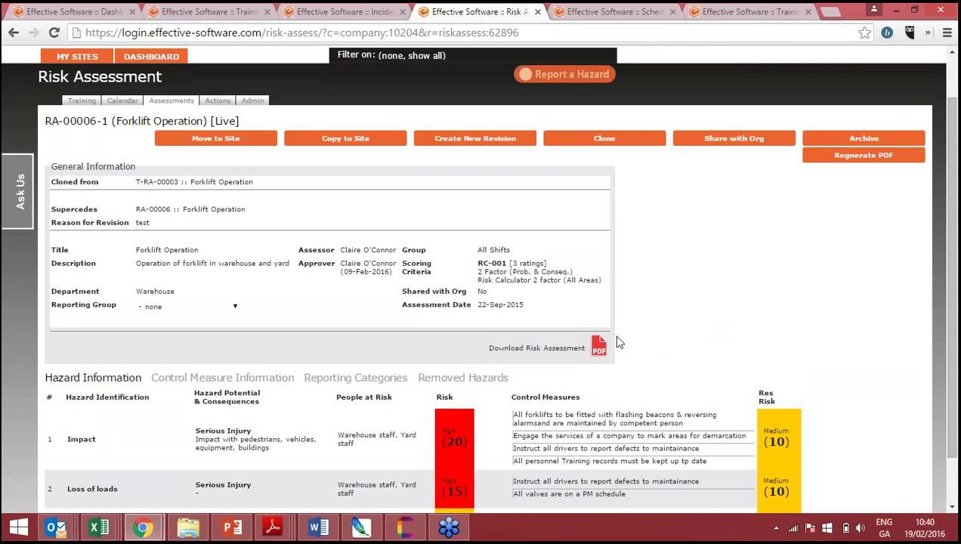
- Show the Scheduled Audit for the ISO 14001 Self Assessment dated 24-Feb-2016
left_click(603, 9)
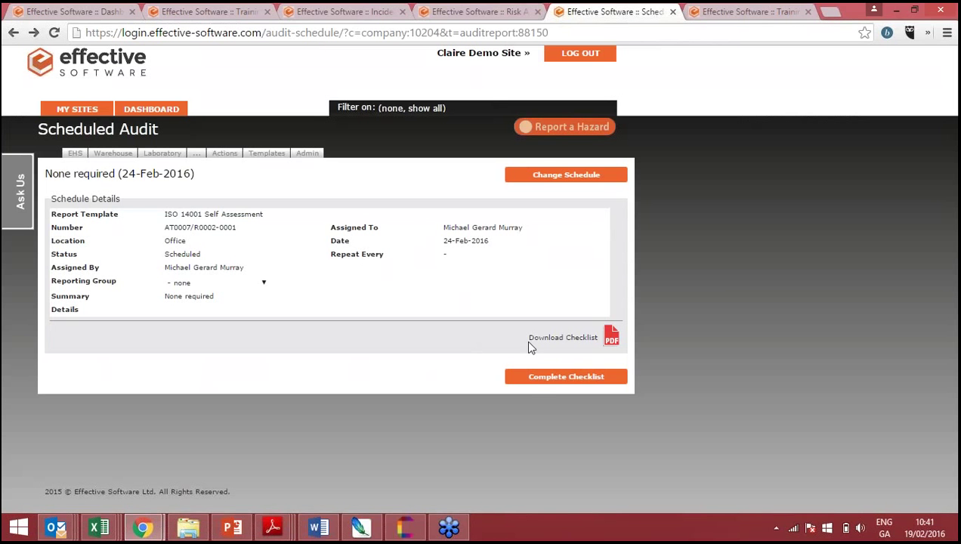
- Start the ISO 14001 report checklist, select the first Air emissions answer, and zoom to 110%
left_click(532, 386)
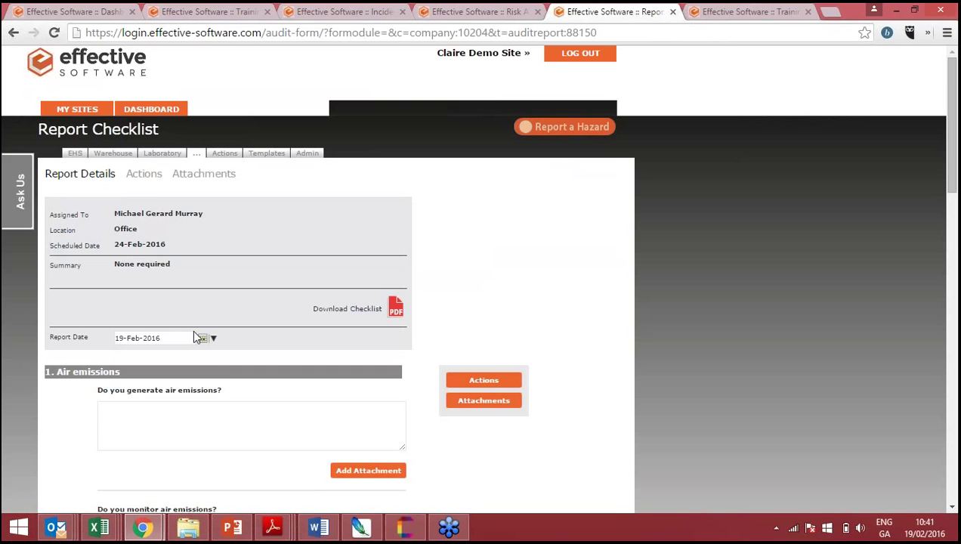
scroll(195, 337, "down", 3)
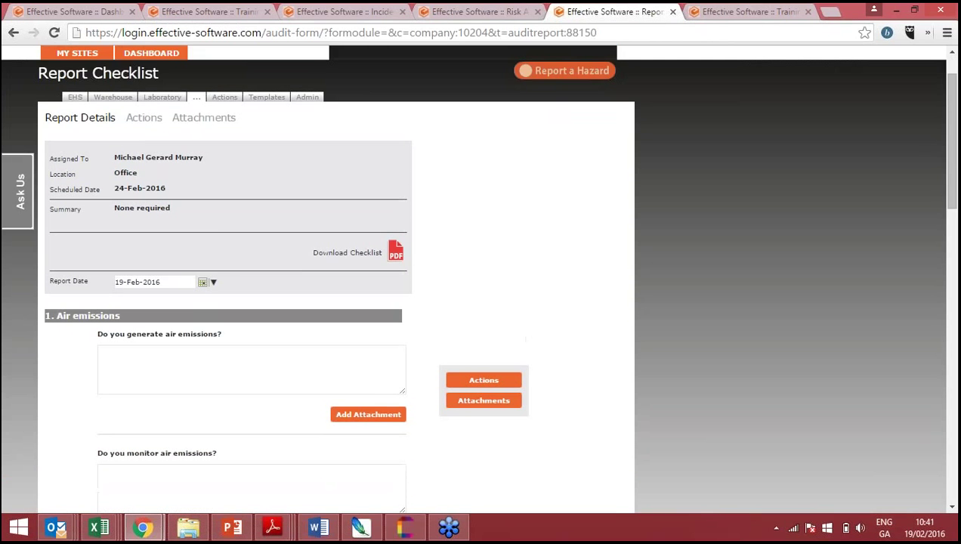
scroll(192, 327, "down", 1)
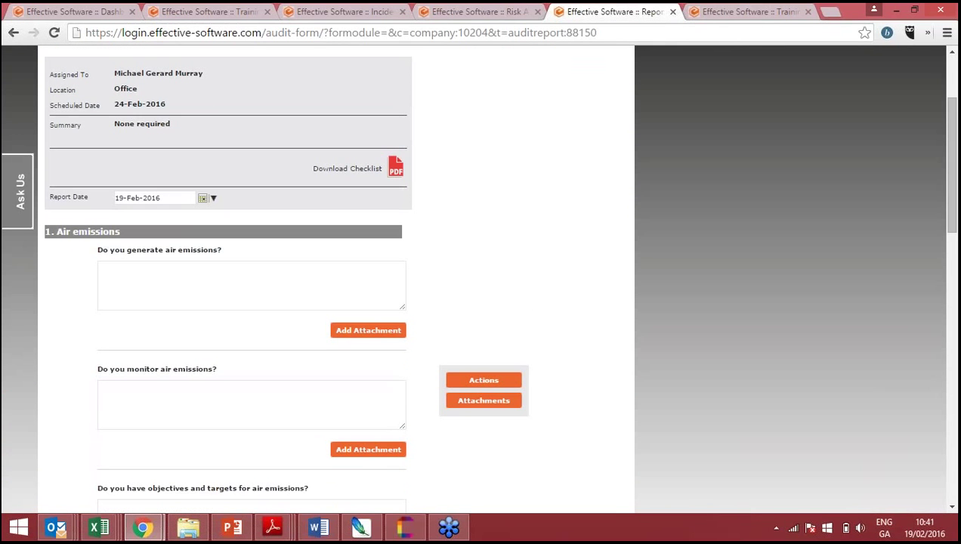
left_click(185, 300)
key("ctrl+plus")
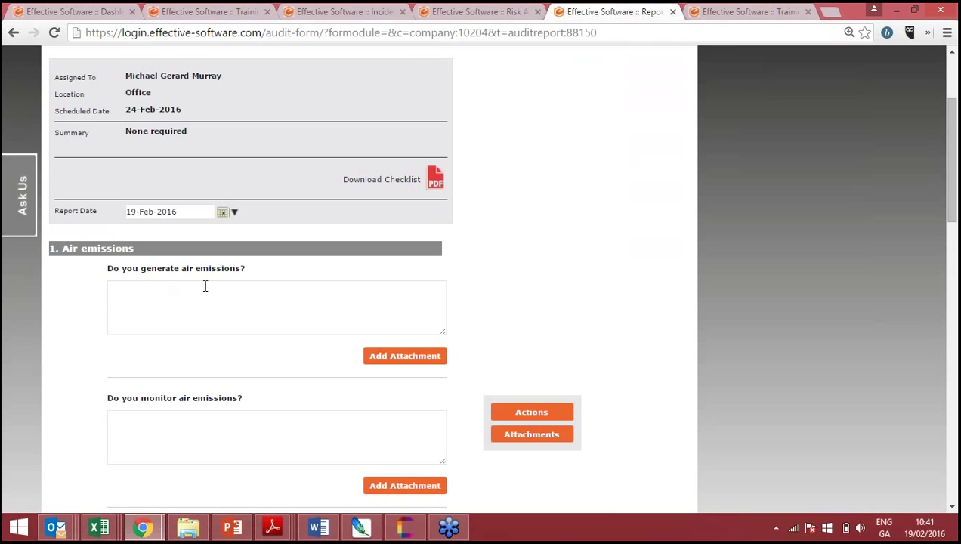
- Collapse the Air emissions section, scroll through all section headings, and glance at the Dashboard tab before returning
left_click(99, 254)
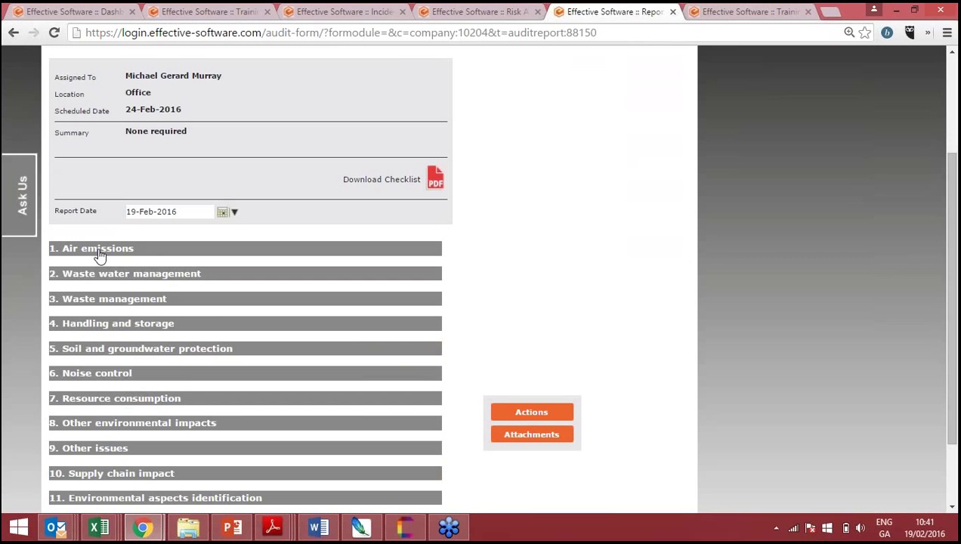
scroll(121, 257, "down", 2)
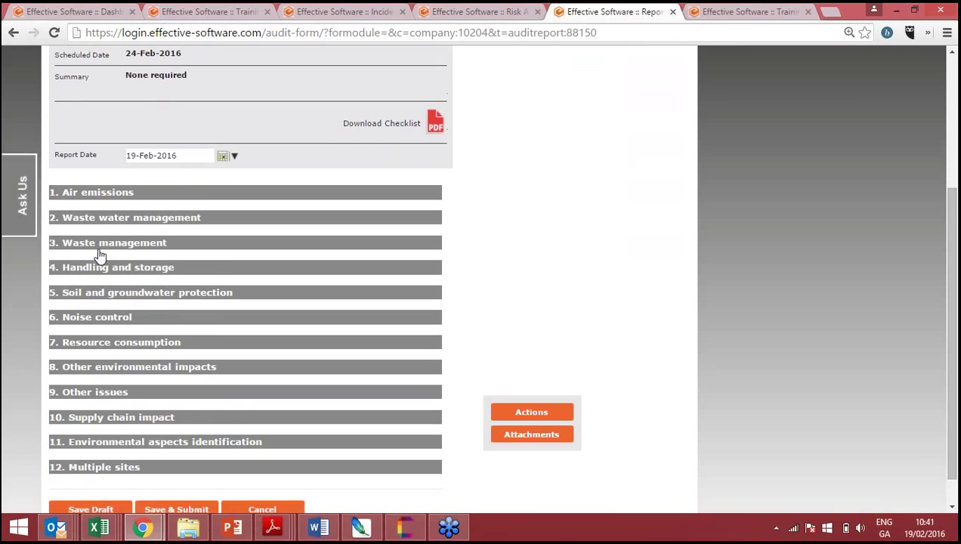
scroll(99, 257, "up", 1)
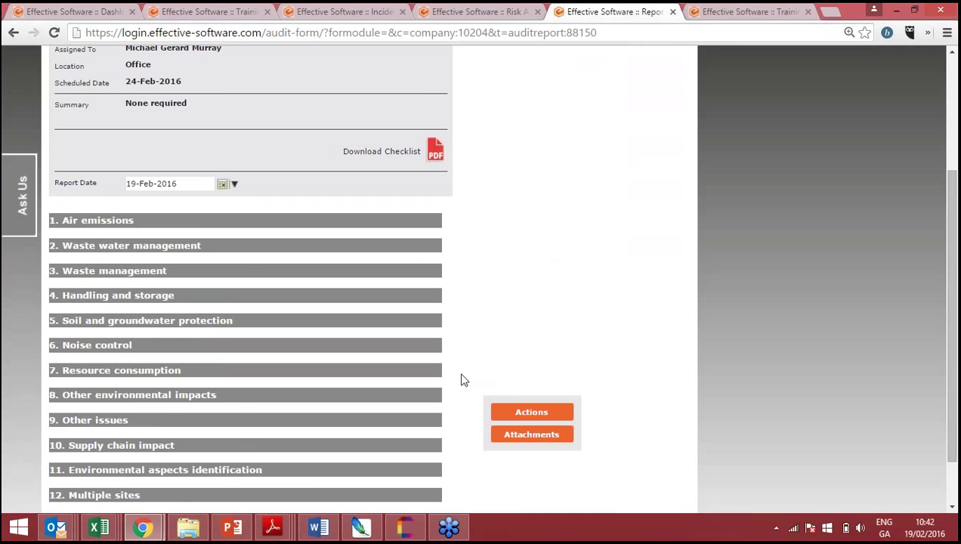
scroll(464, 379, "up", 3)
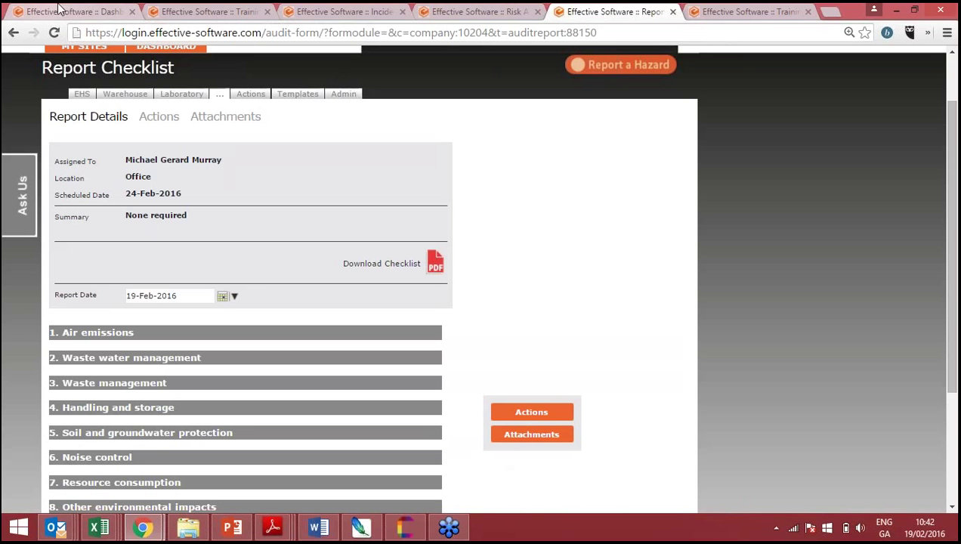
left_click(115, 13)
left_click(580, 9)
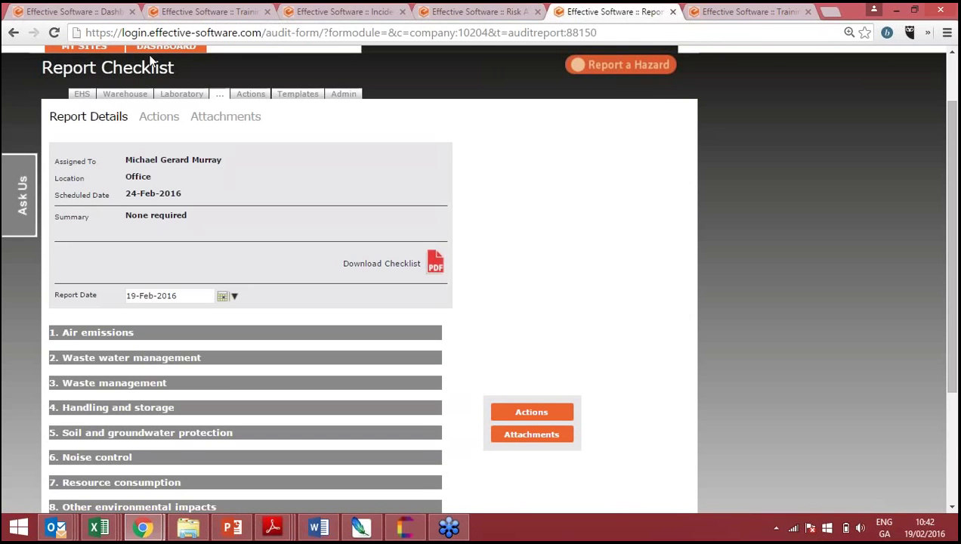
scroll(481, 278, "up", 1)
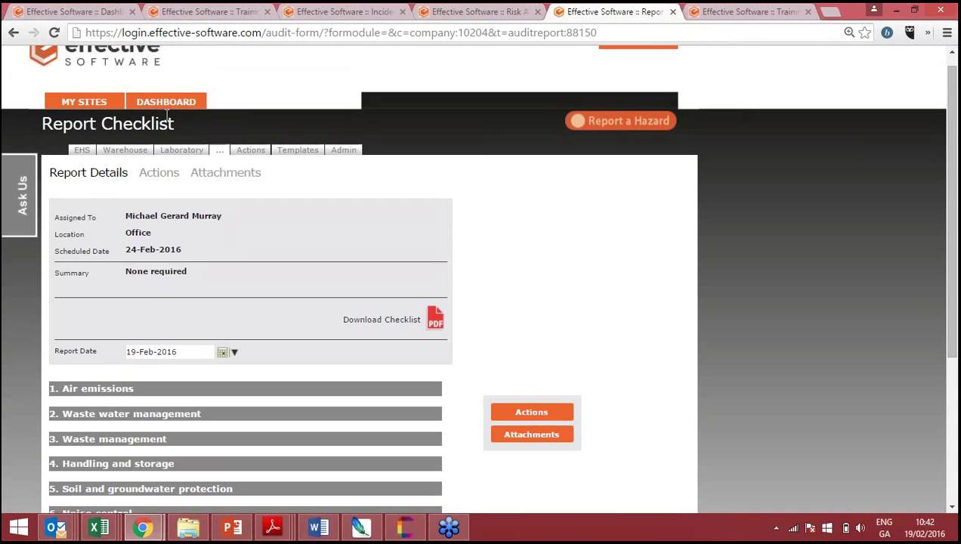
- Return to the site Dashboard and open My Dashboard's Actions list
left_click(166, 101)
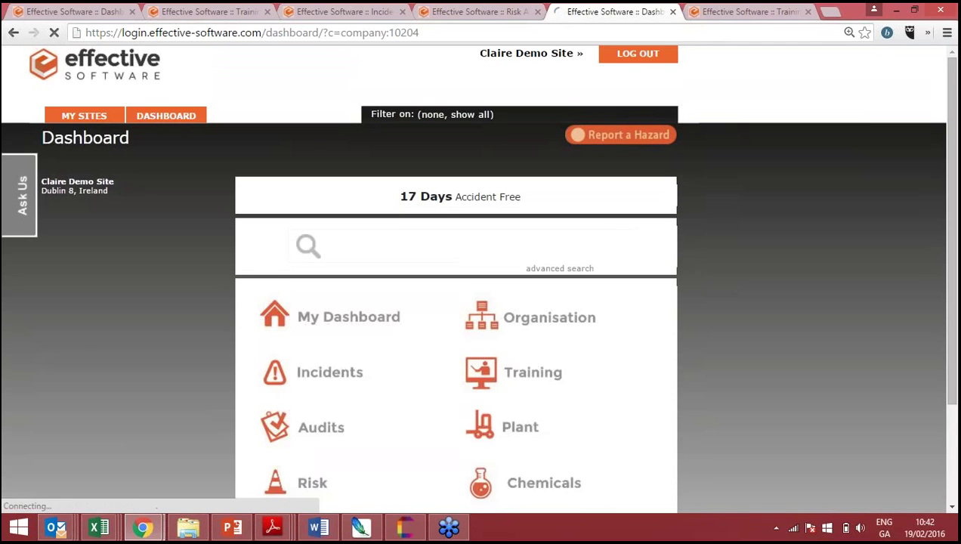
scroll(258, 184, "down", 1)
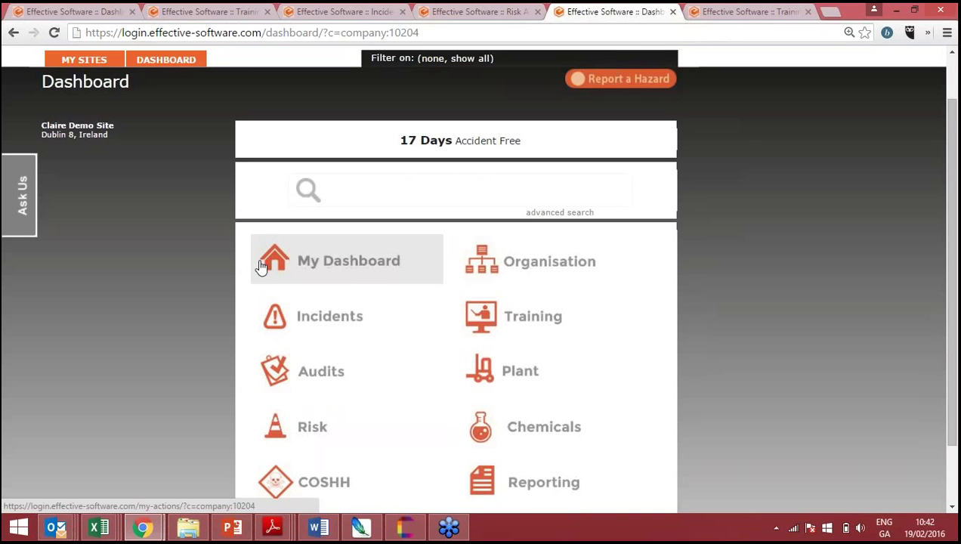
left_click(337, 273)
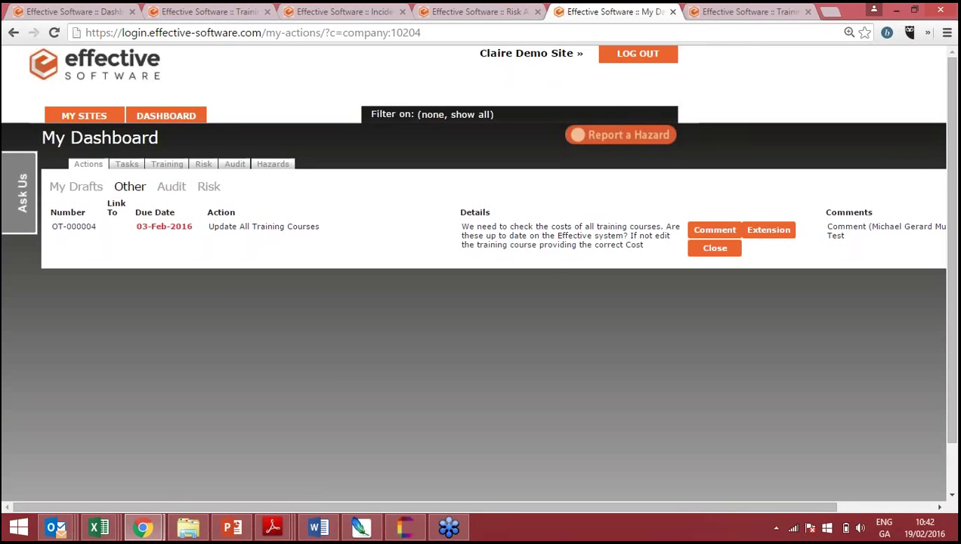
- Zoom My Dashboard to 150% to read the Update All Training Courses action
key("ctrl+plus")
key("ctrl+plus")
key("ctrl+plus")
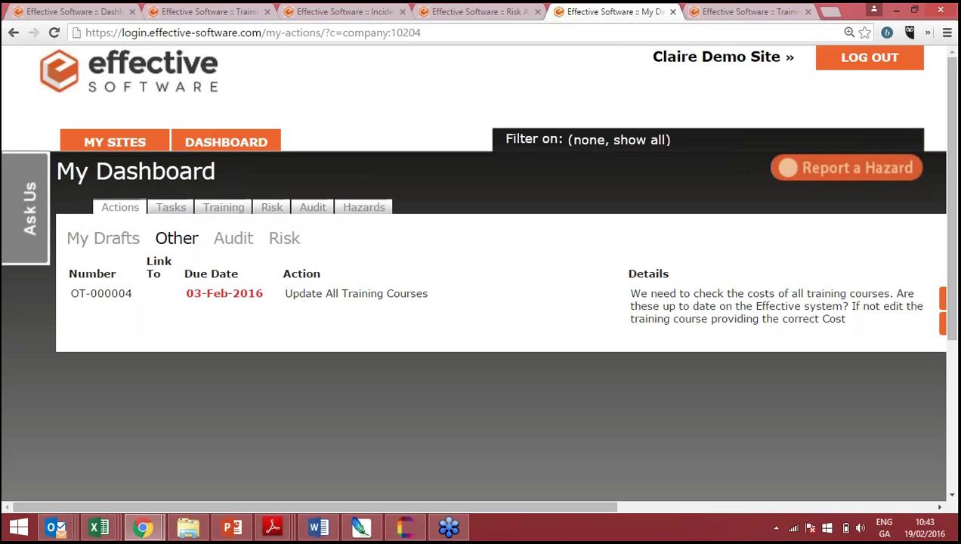
- Switch the Actions list to the three Audit actions and scroll right across the table
left_click(160, 240)
left_click(223, 240)
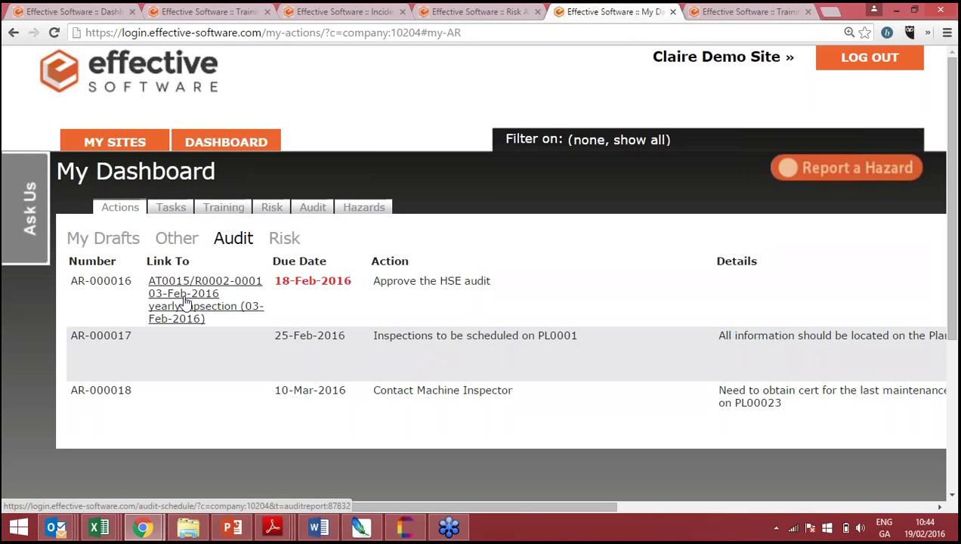
scroll(185, 302, "right", 3)
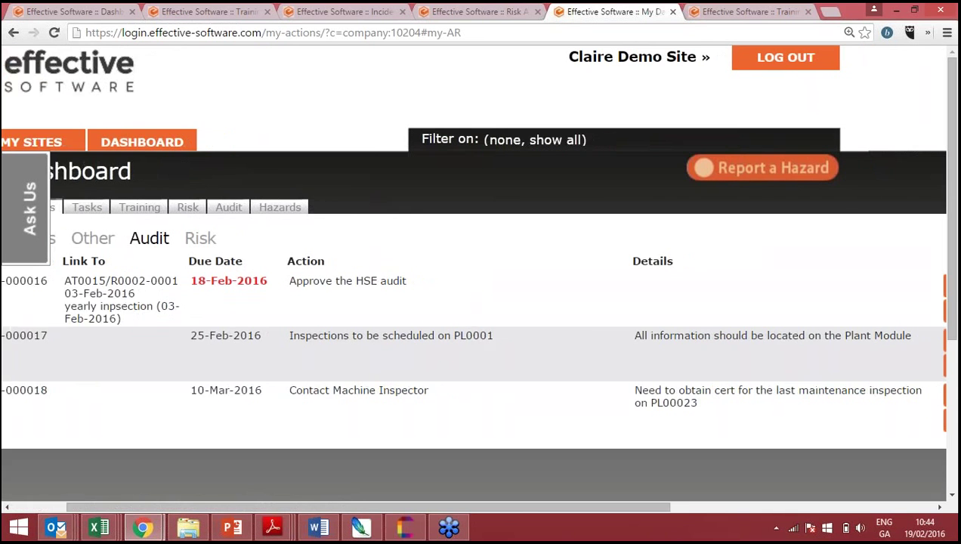
scroll(476, 302, "right", 1)
scroll(471, 277, "right", 1)
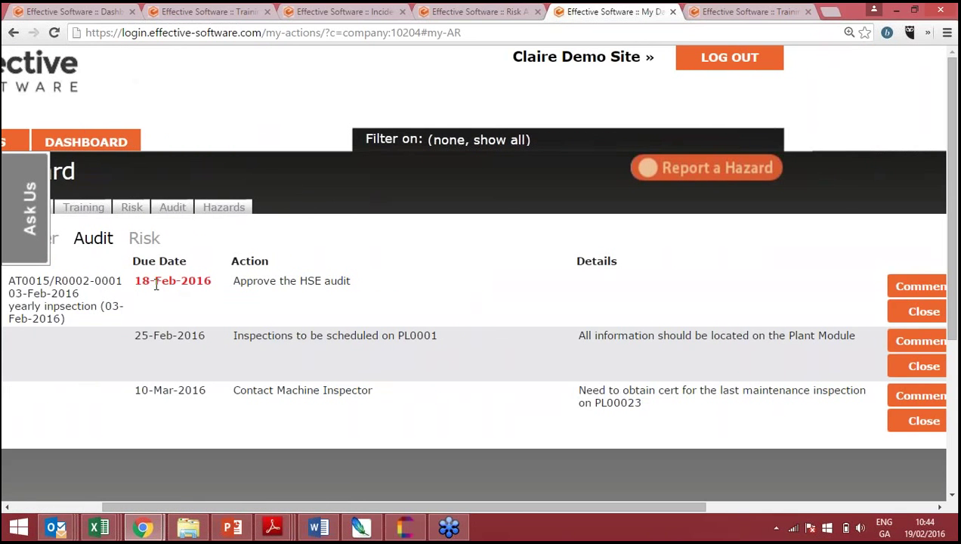
- Highlight the 18-Feb-2016 due date, then scroll right to reveal the Comments column
left_click_drag(148, 281, 144, 281)
left_click(157, 281)
scroll(242, 293, "right", 5)
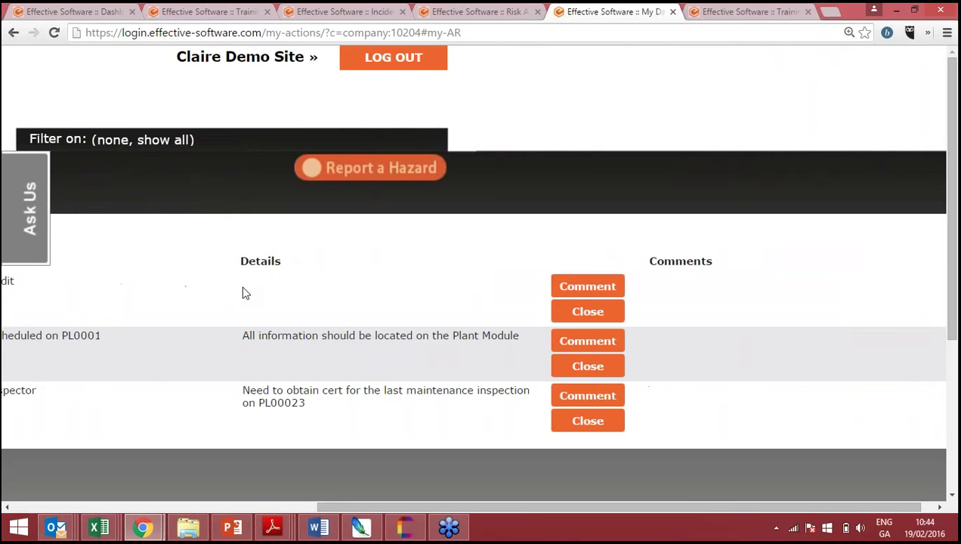
scroll(242, 293, "right", 1)
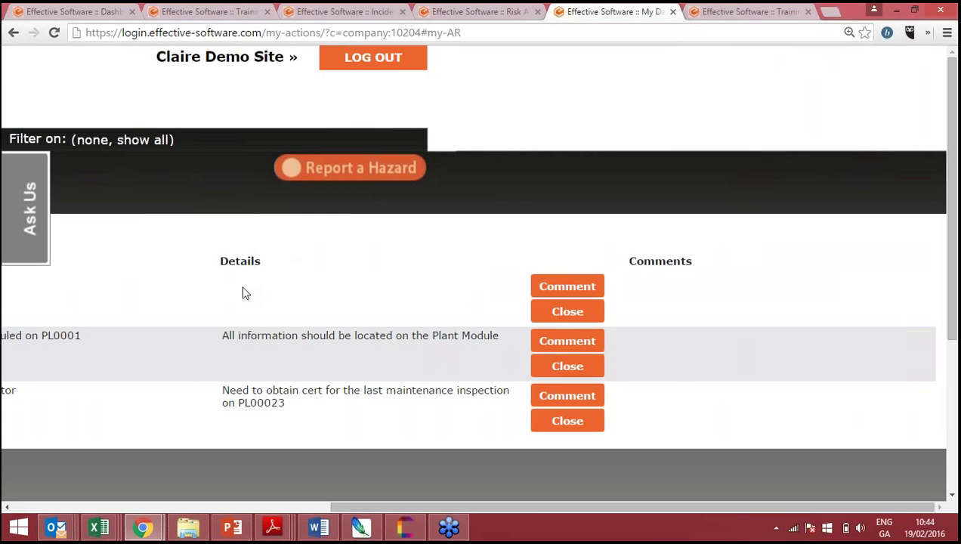
- Post a comment reading 'test' on action AR-000016, Approve the HSE audit
left_click(565, 288)
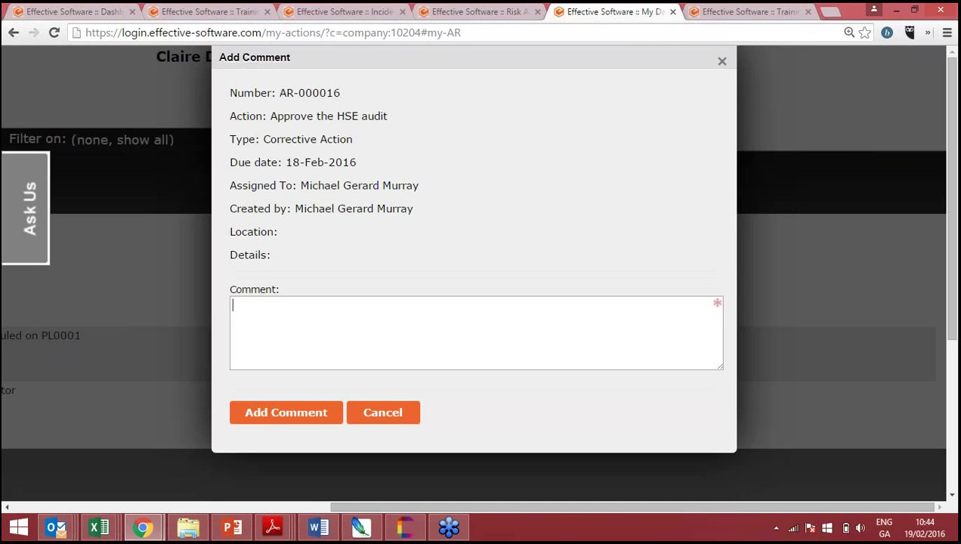
type("test")
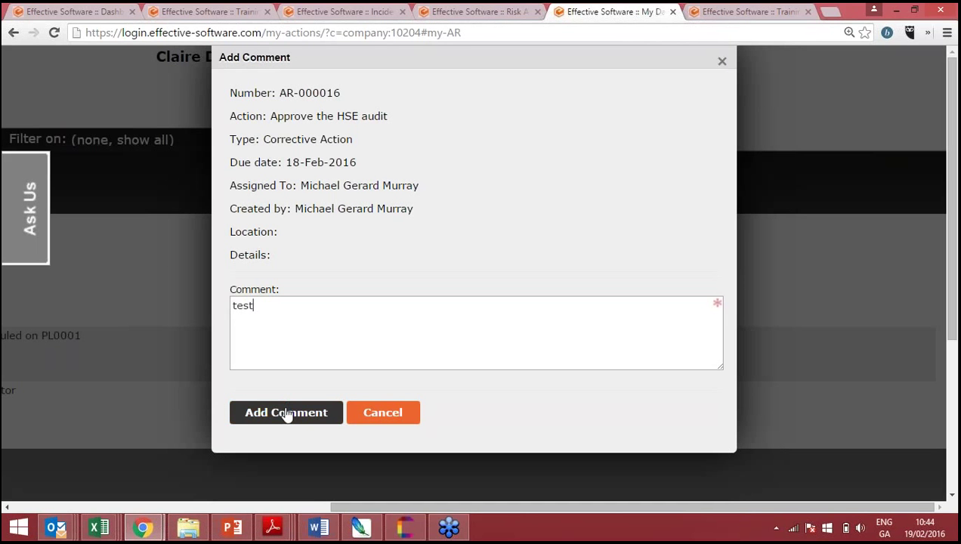
left_click(287, 413)
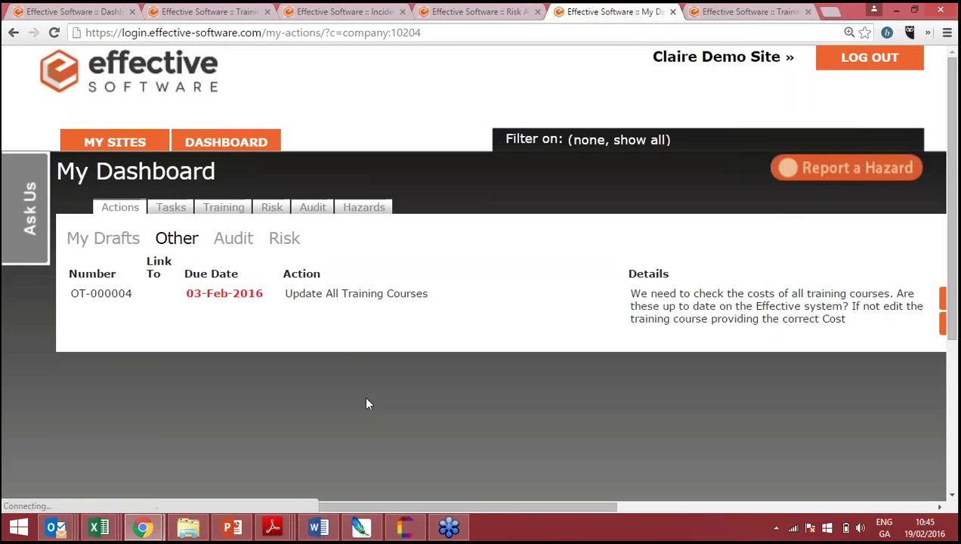
- Return to the Audit actions and scroll right to see 'test' in AR-000016's Comments column
left_click(234, 239)
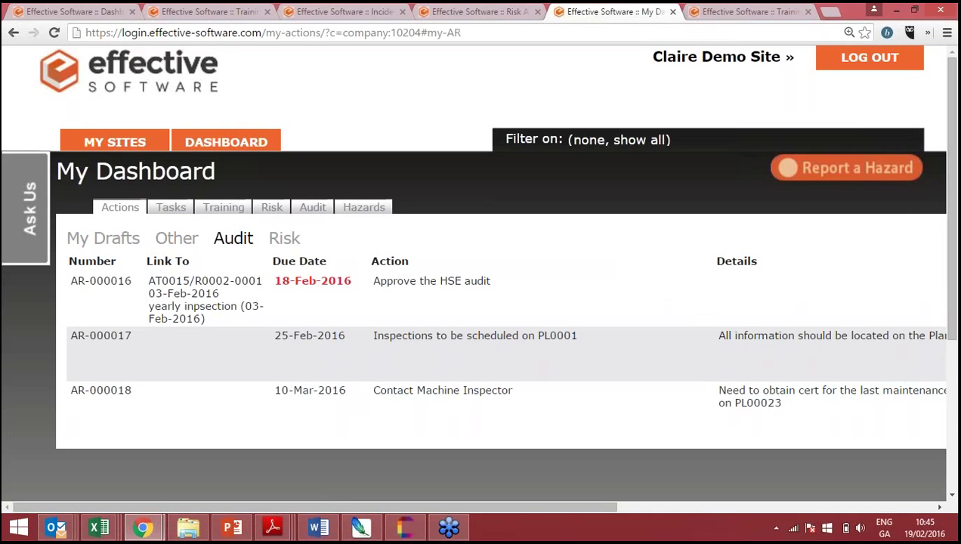
scroll(476, 302, "right", 1)
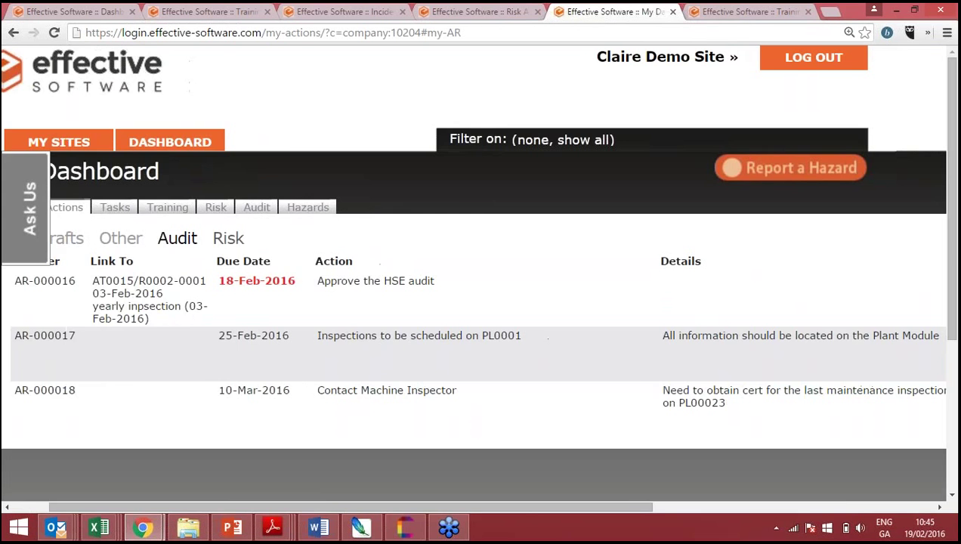
scroll(476, 302, "right", 5)
scroll(475, 302, "right", 2)
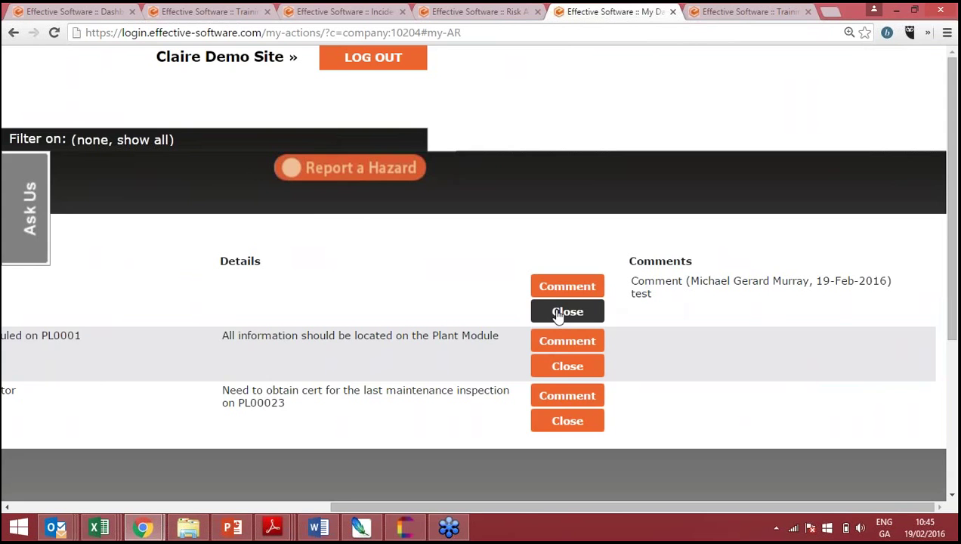
- Close action AR-000016 with close date 19-Feb-2016 and closing comment 'test'
left_click(559, 312)
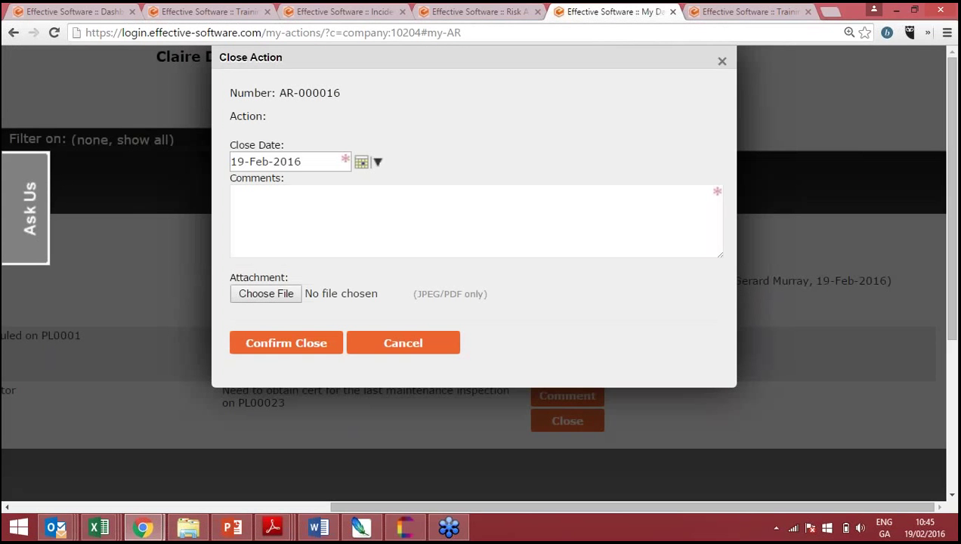
left_click(361, 163)
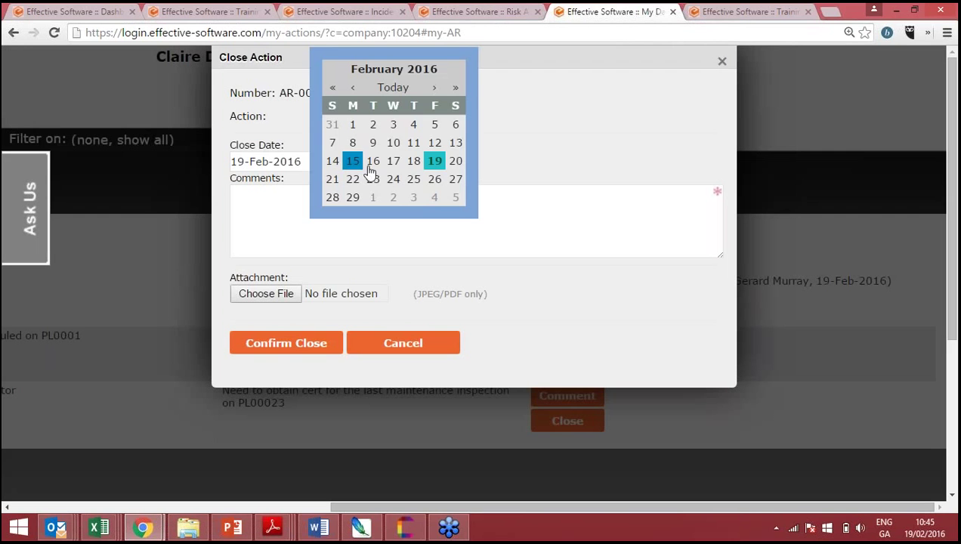
left_click(518, 155)
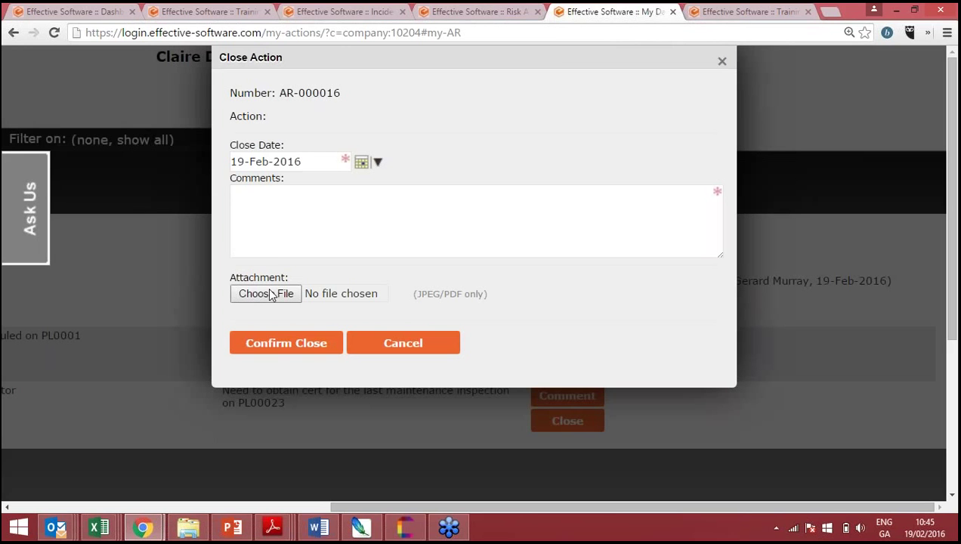
left_click(273, 250)
type("te")
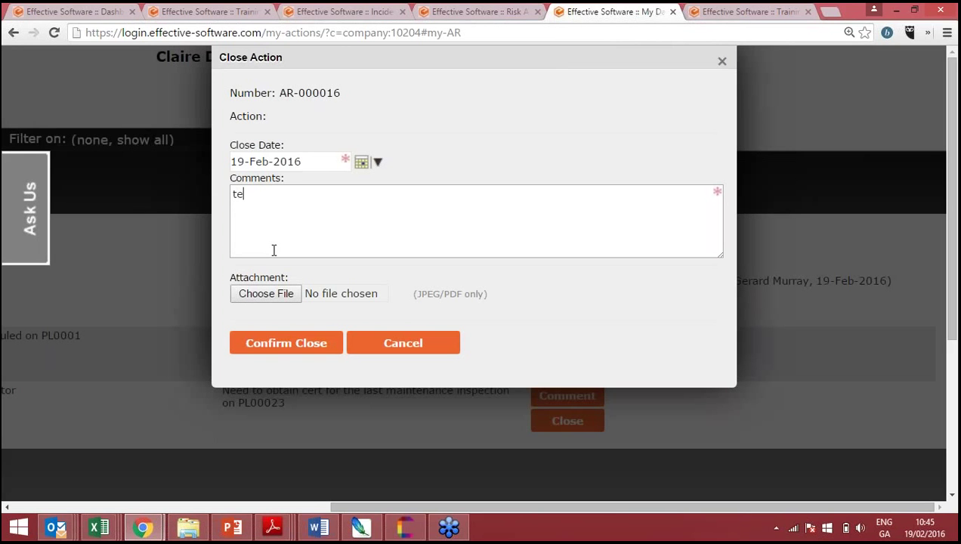
type("st")
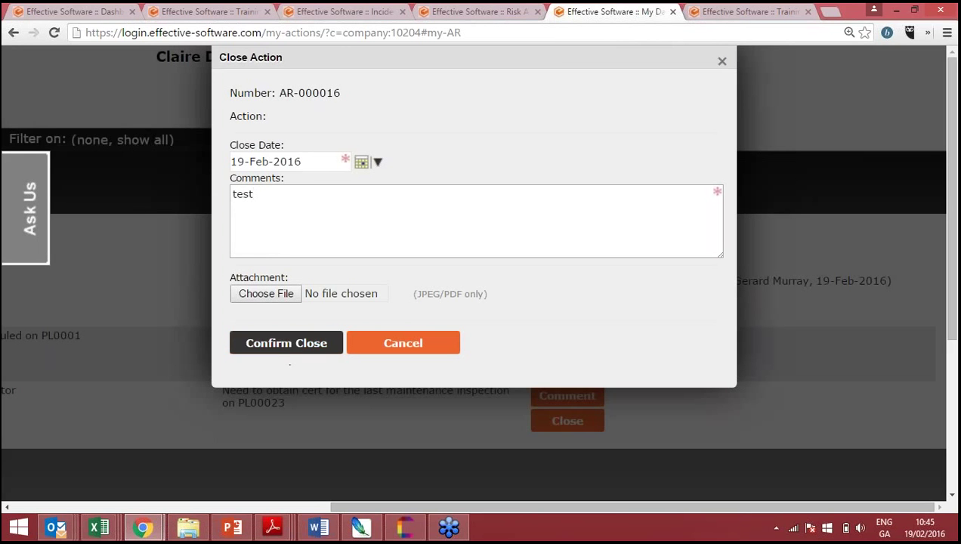
left_click(285, 349)
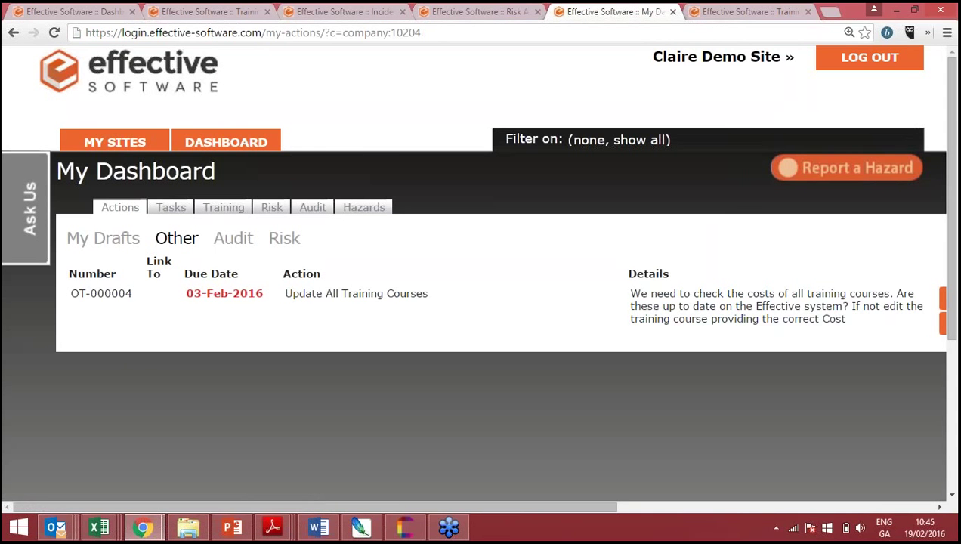
- Review the Audit action columns, then switch to the three Risk actions linked to RA-00020
left_click(229, 237)
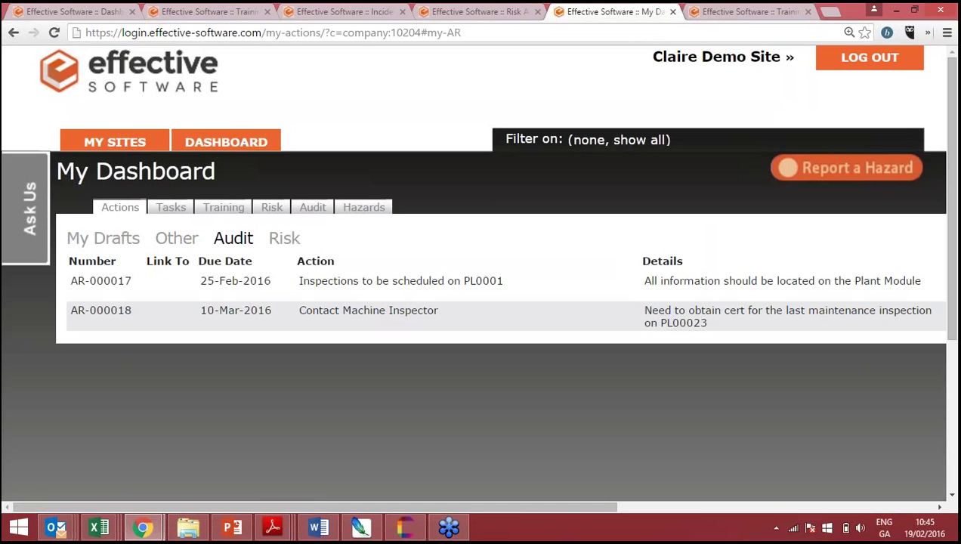
scroll(476, 277, "right", 4)
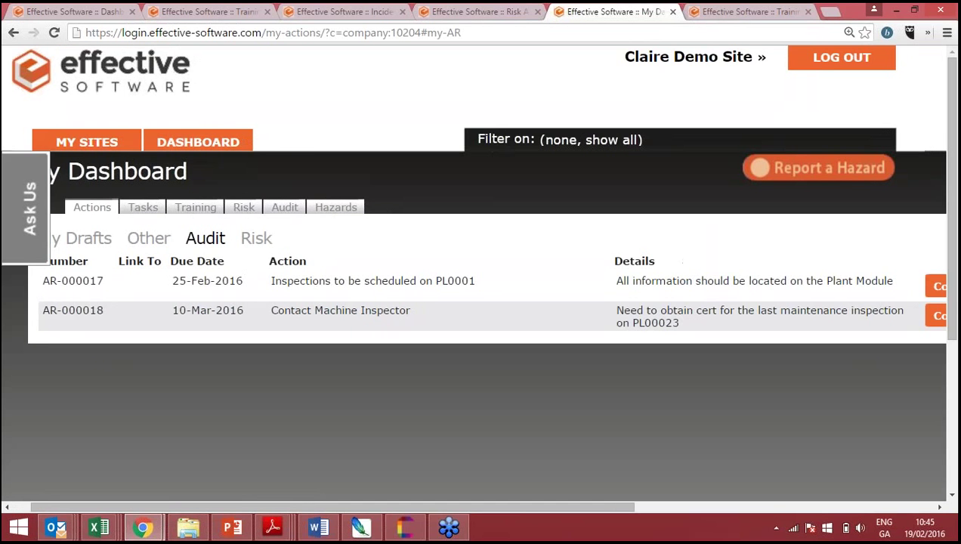
scroll(476, 277, "left", 4)
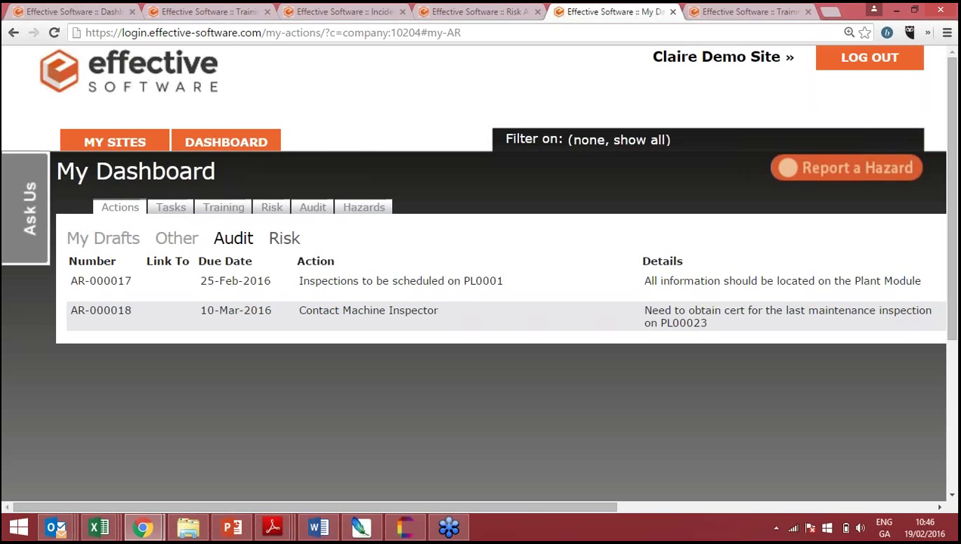
scroll(291, 237, "right", 1)
scroll(274, 235, "left", 1)
left_click(284, 243)
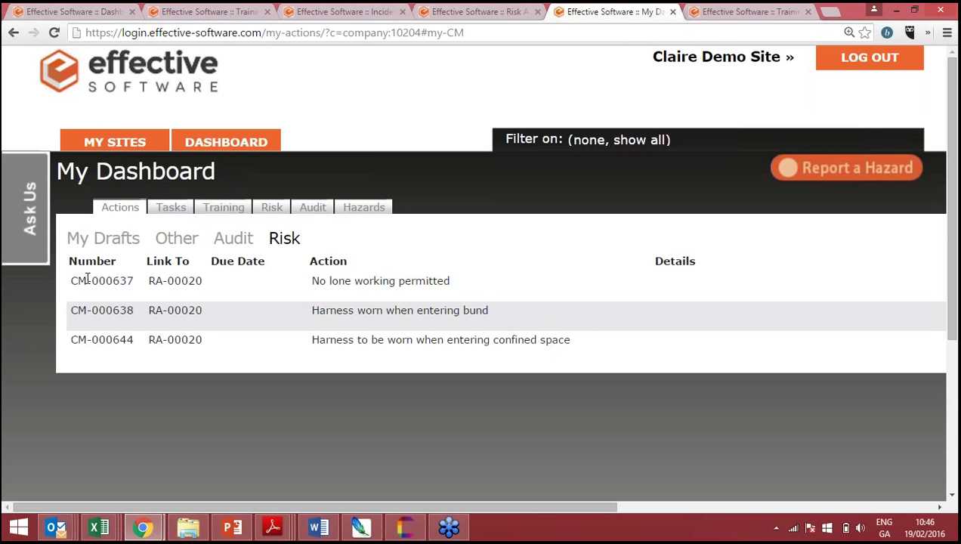
- Switch back to Audit actions AR-000017 and AR-000018 and zoom the browser to 200%
left_click(252, 241)
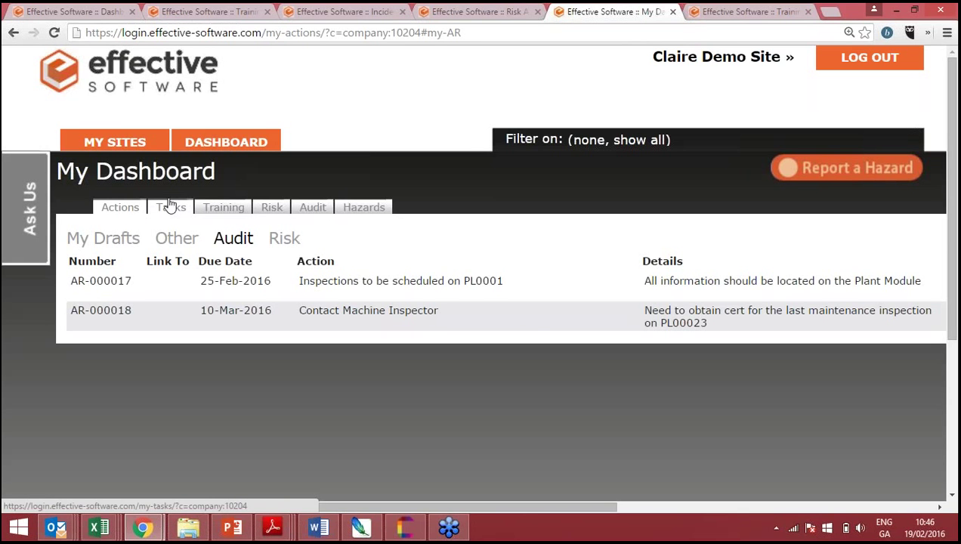
key("ctrl+plus")
key("ctrl+plus")
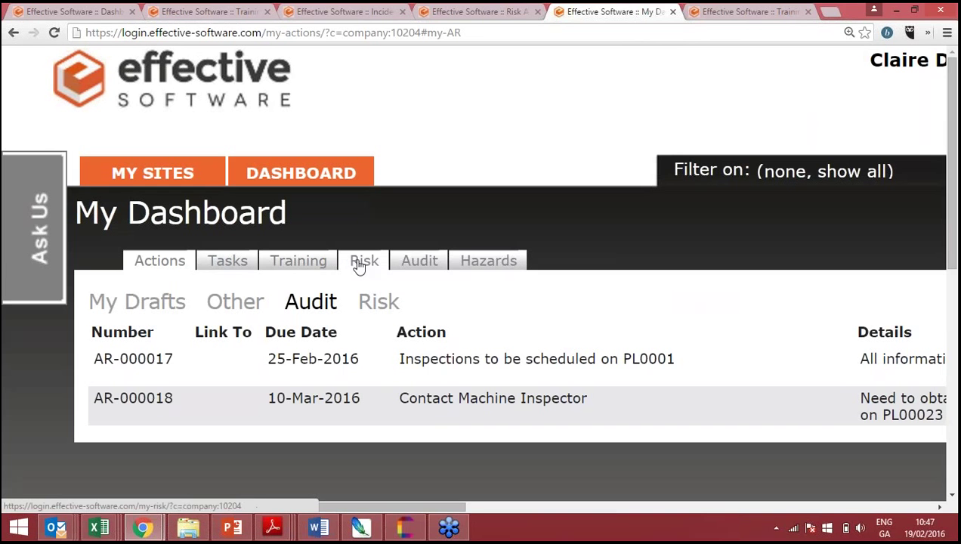
left_click(228, 259)
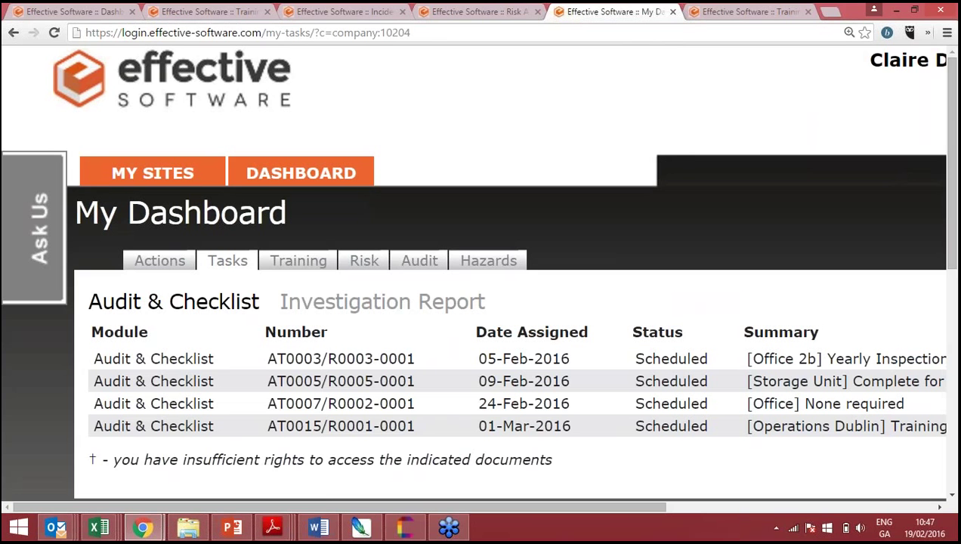
- Scroll down to the Audit & Checklist table of tasks AT0003 through AT0015
scroll(502, 270, "down", 1)
scroll(502, 271, "down", 1)
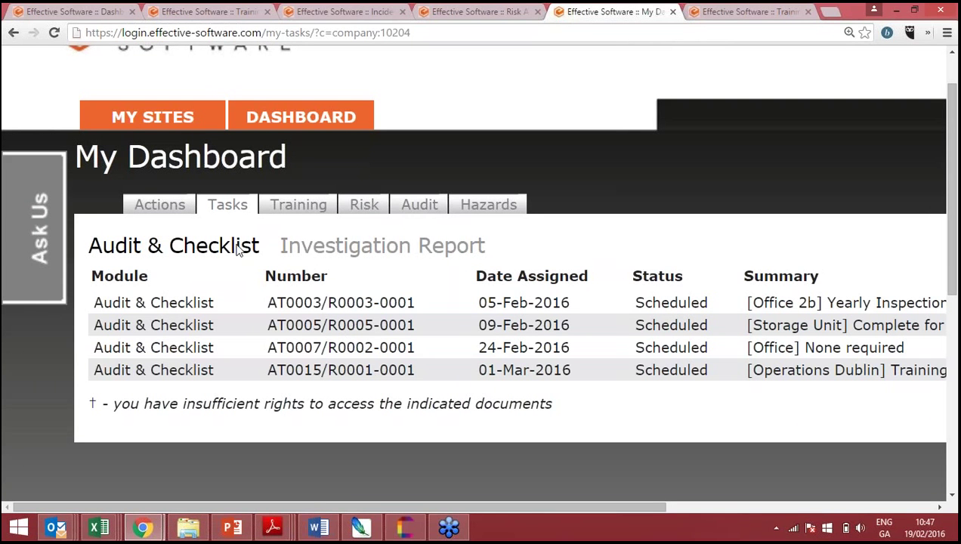
- Show the Investigation Report tasks, 2015/10204-2 to 2016/10204-12, and scroll sideways to read their summaries
left_click(310, 246)
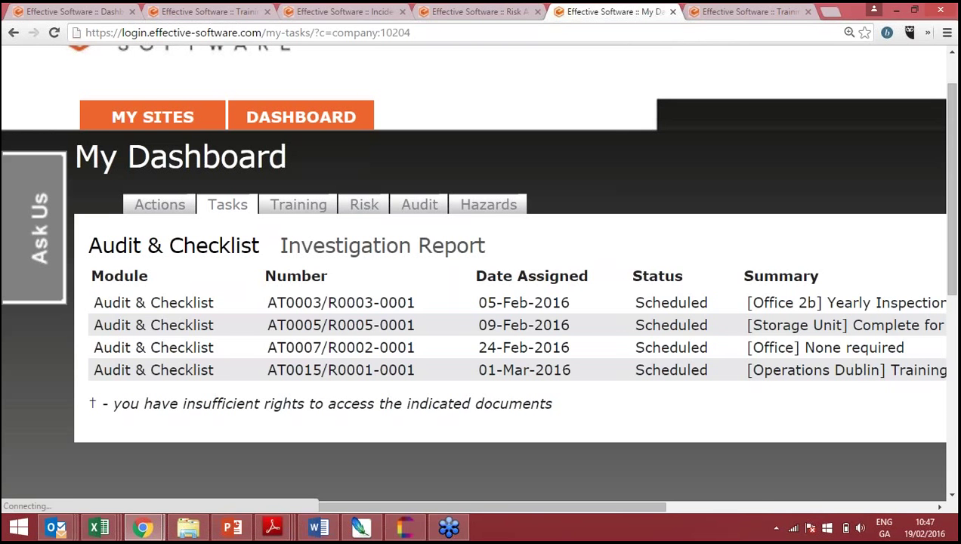
scroll(355, 249, "down", 1)
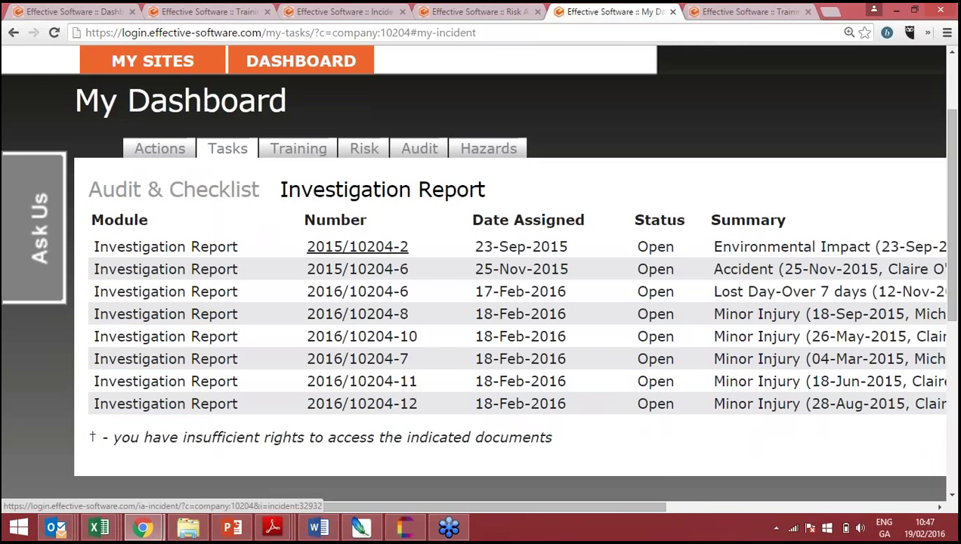
scroll(355, 249, "right", 2)
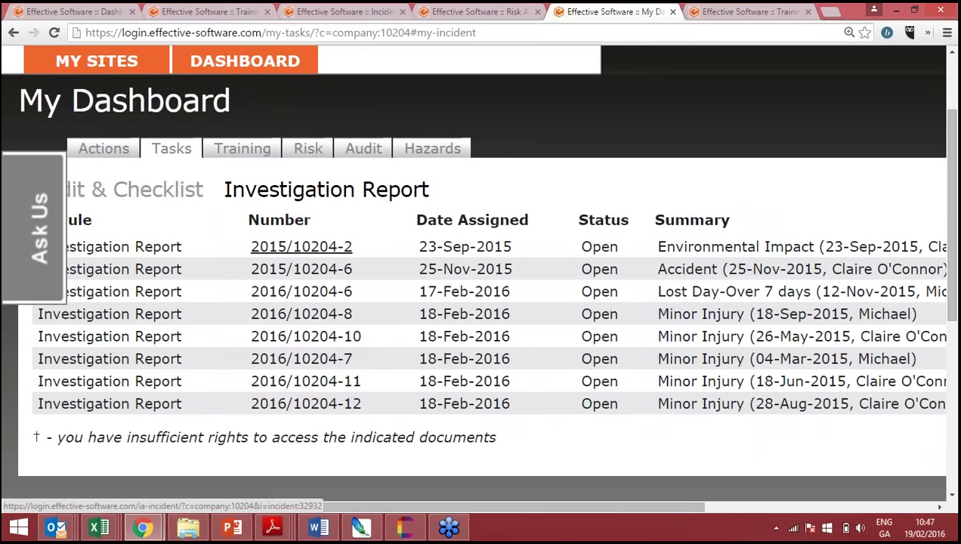
scroll(355, 249, "right", 5)
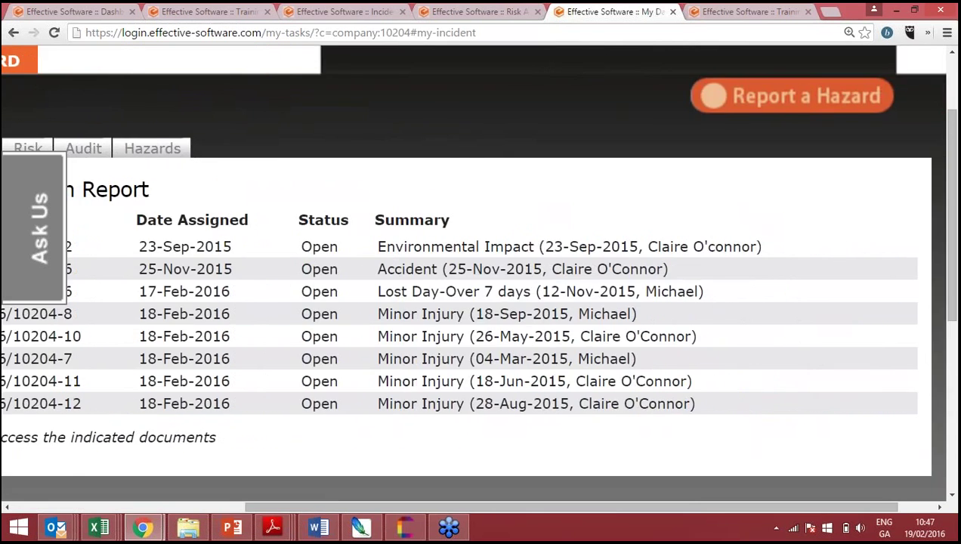
scroll(177, 196, "left", 6)
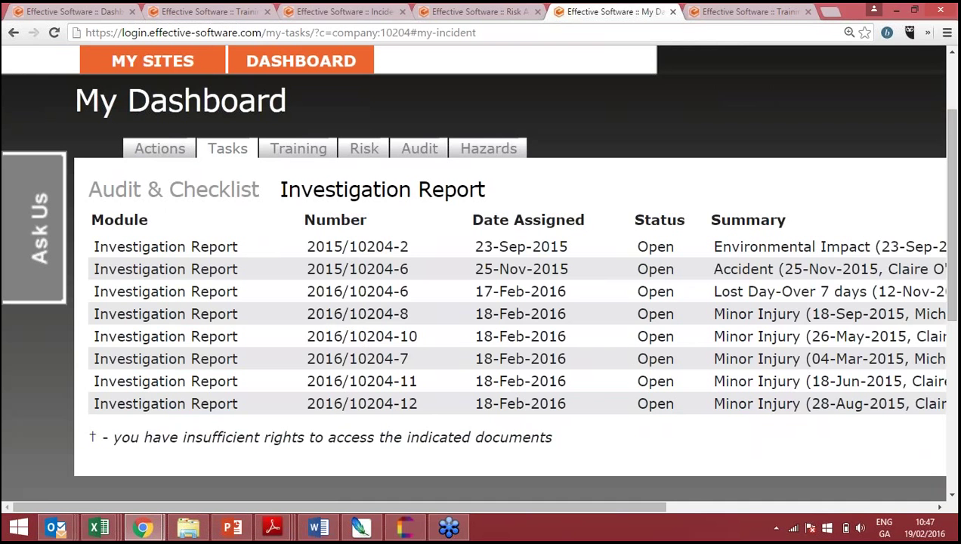
scroll(489, 223, "right", 5)
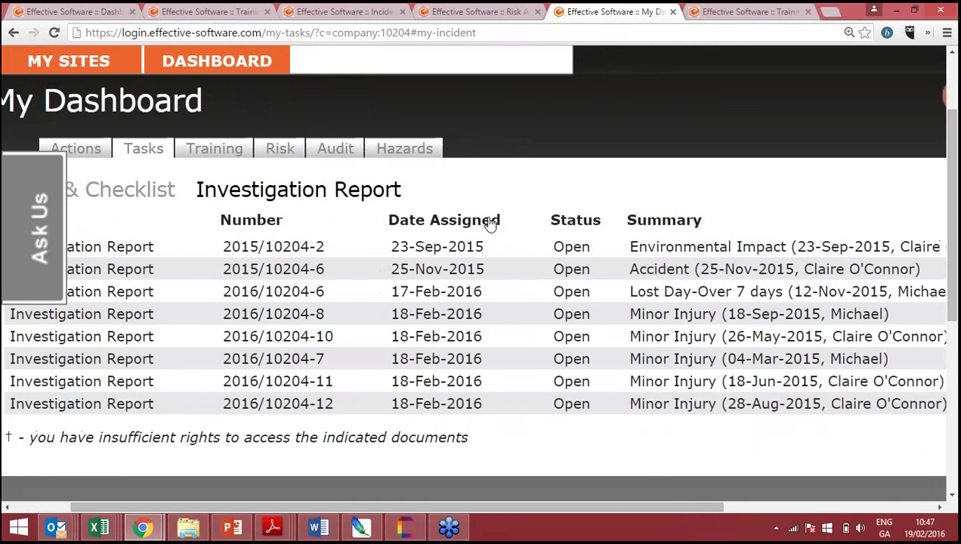
scroll(471, 277, "left", 1)
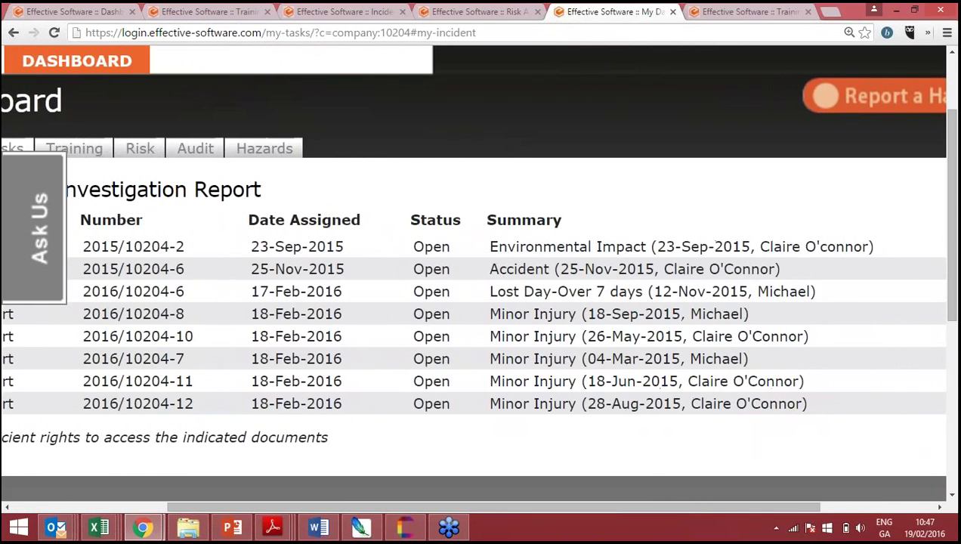
scroll(472, 277, "left", 4)
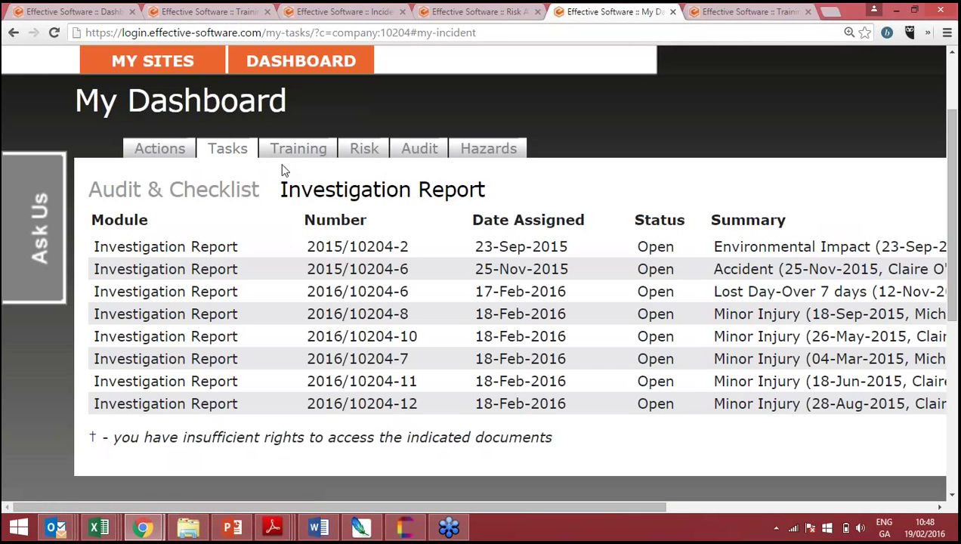
- Open the Training tab and scroll through the four courses, Fire Extinguisher Training to Safe Pass
left_click(329, 158)
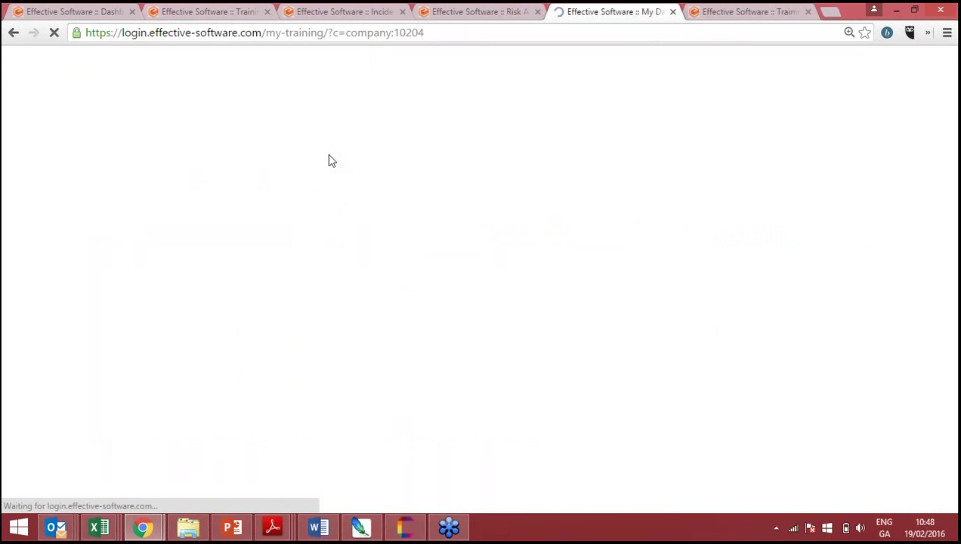
scroll(480, 257, "down", 3)
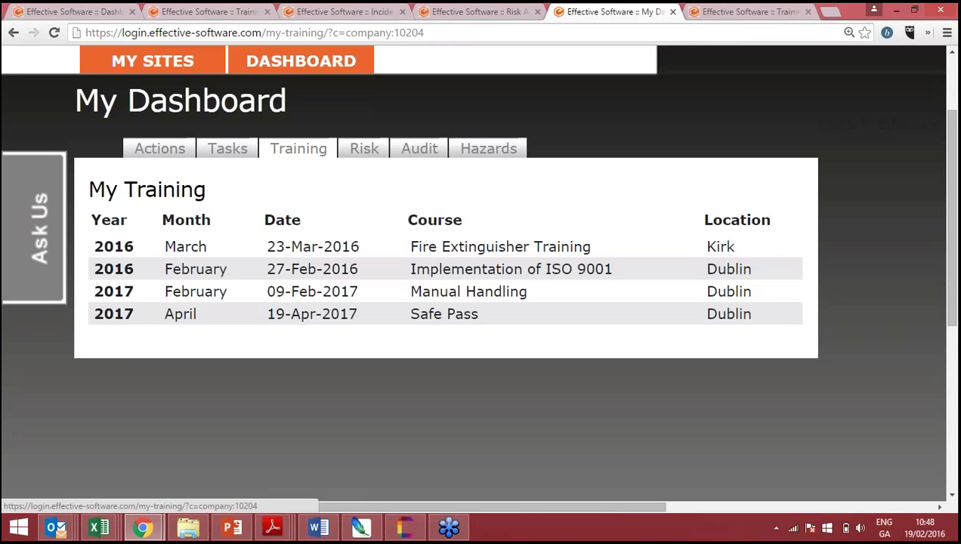
scroll(480, 200, "down", 1)
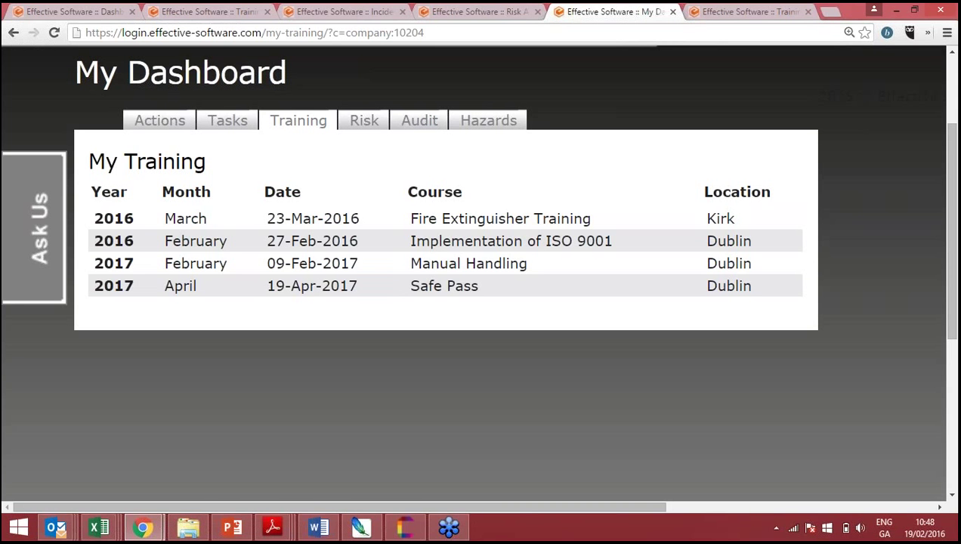
scroll(412, 226, "right", 3)
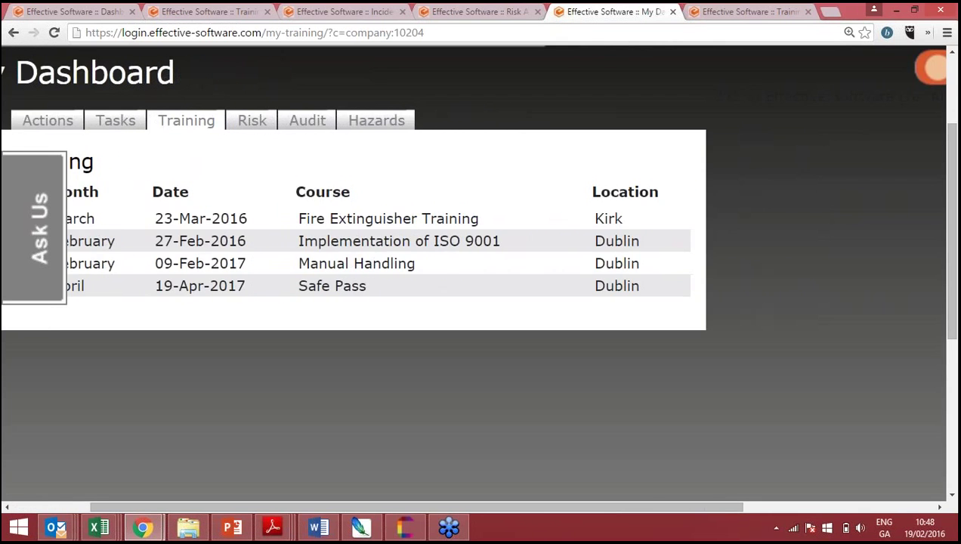
scroll(412, 227, "left", 3)
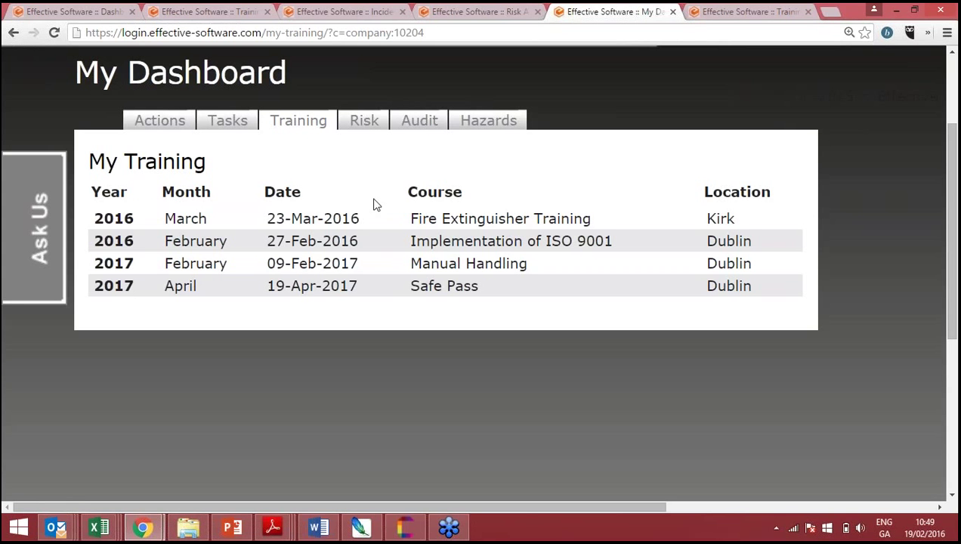
scroll(373, 204, "up", 1)
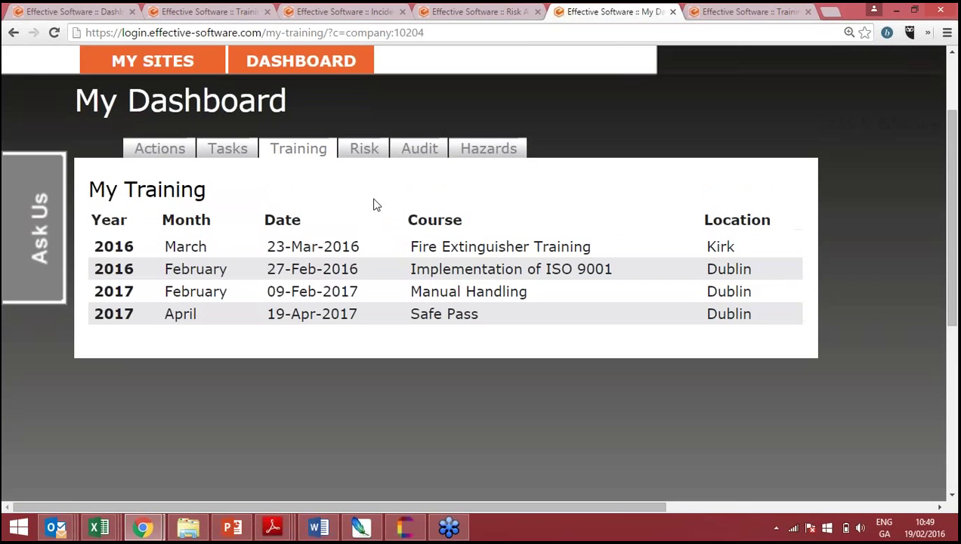
- List the five risk assessments and open Repairing a Bund (S-RA-00005-1) in a new browser tab
left_click(377, 147)
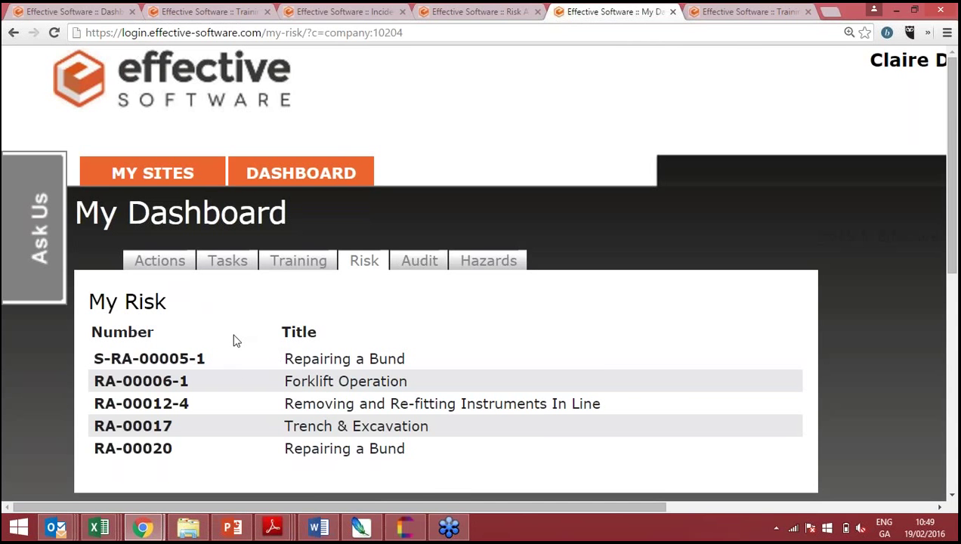
scroll(234, 340, "down", 1)
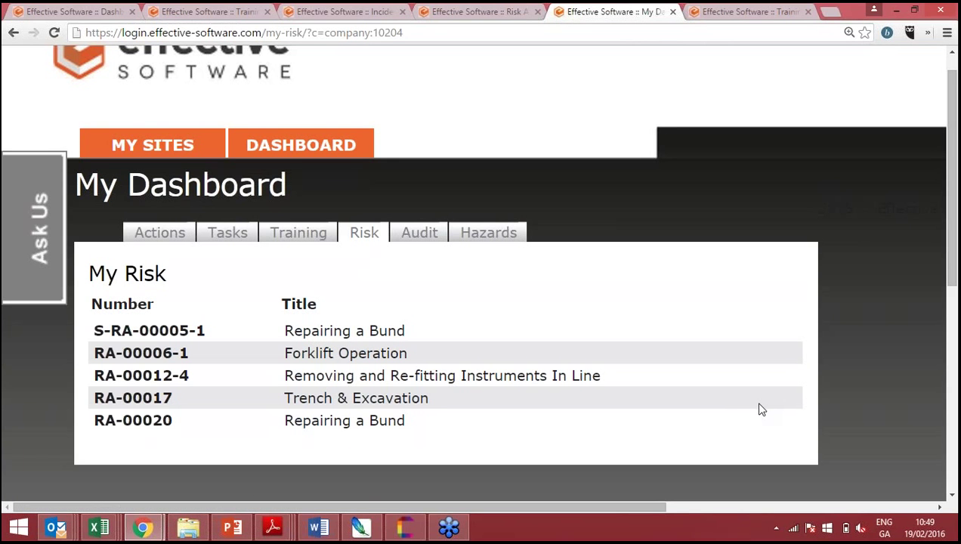
middle_click(337, 331)
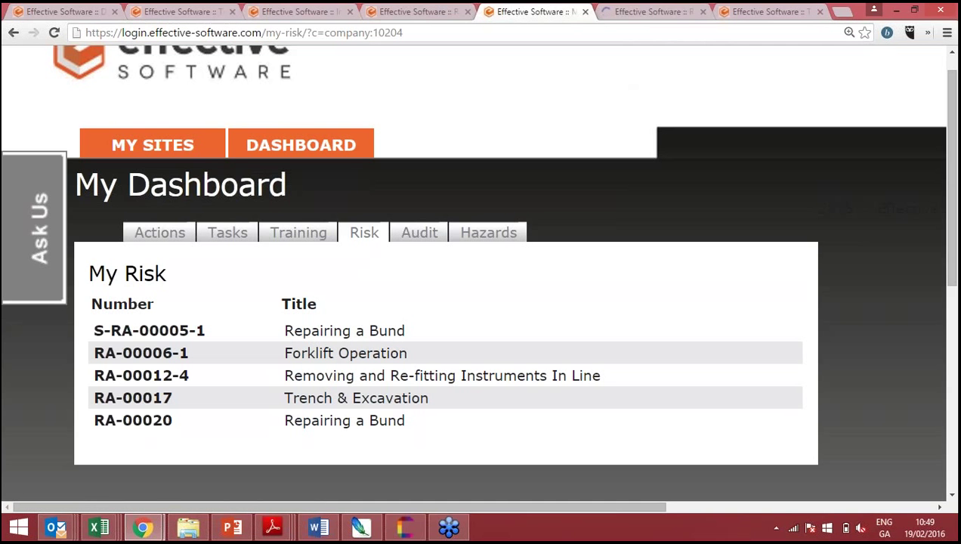
- Inspect the Repairing a Bund hazard table zoomed out, then return to the My Risk dashboard tab
left_click(633, 10)
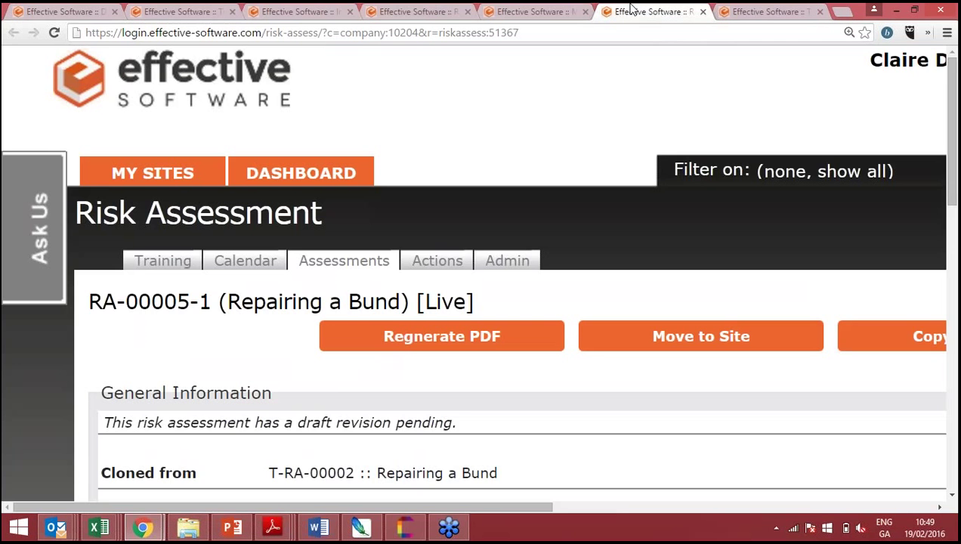
key("ctrl+minus")
key("ctrl+minus")
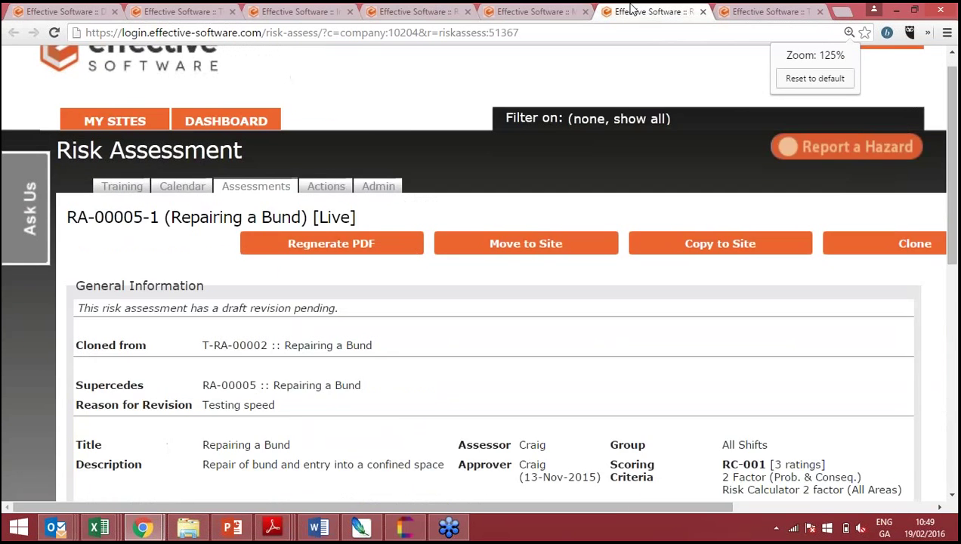
scroll(633, 9, "down", 3)
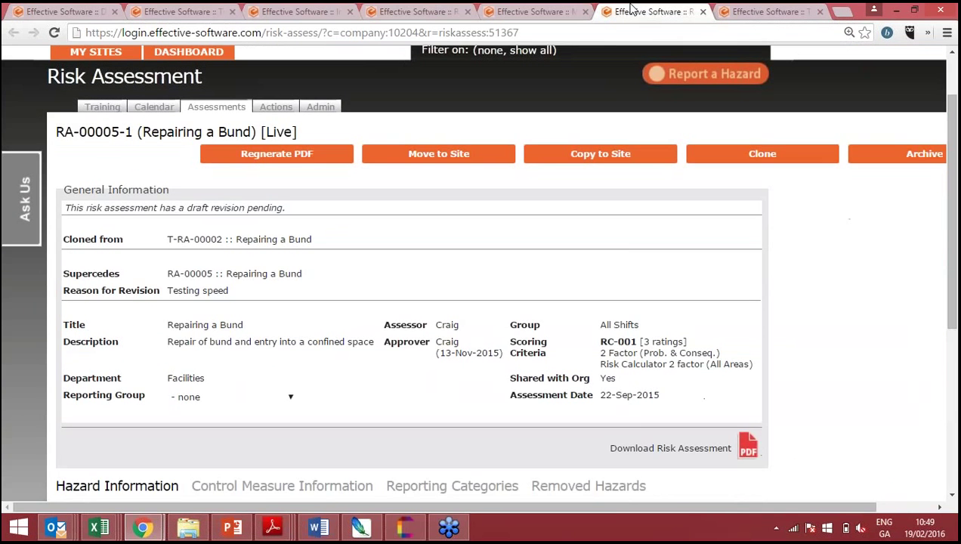
scroll(633, 9, "right", 2)
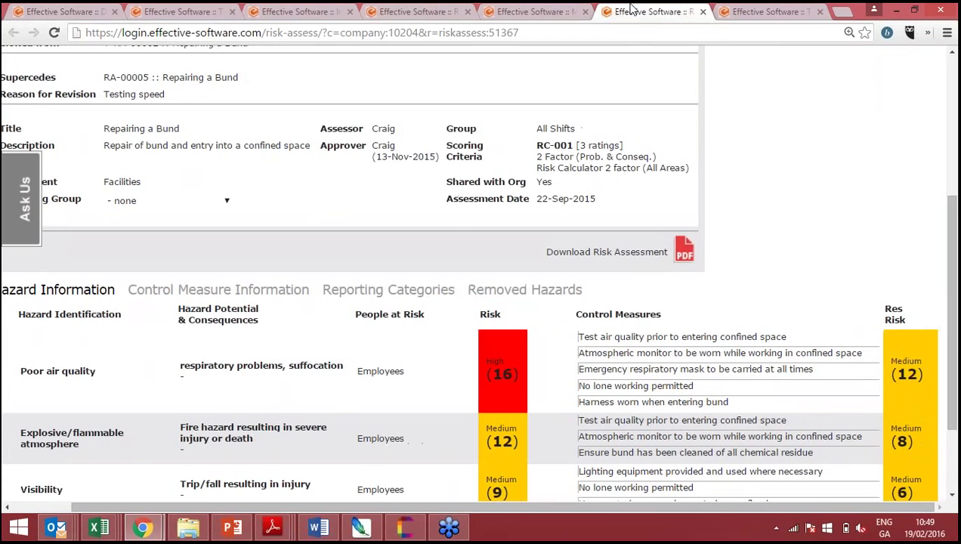
scroll(633, 9, "down", 1)
scroll(633, 9, "down", 1)
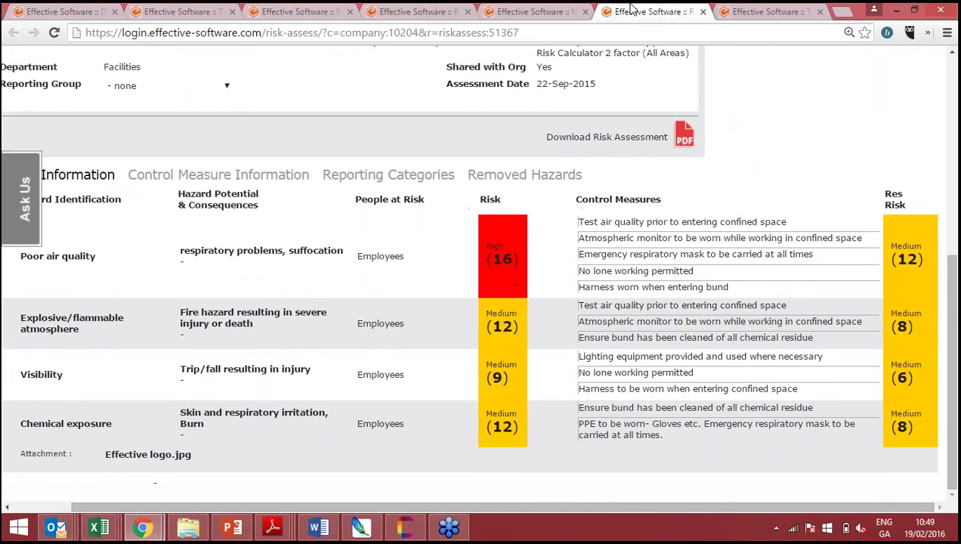
scroll(633, 9, "left", 2)
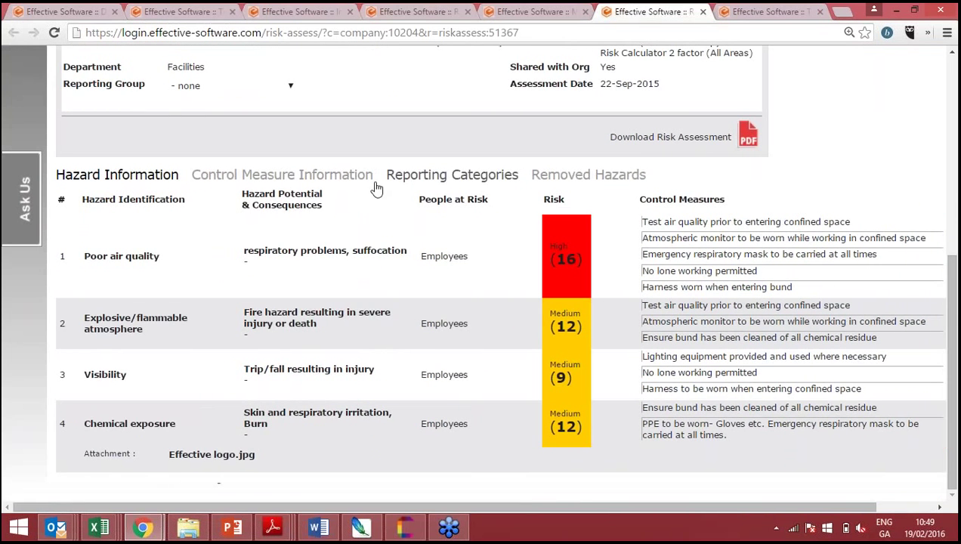
left_click(557, 11)
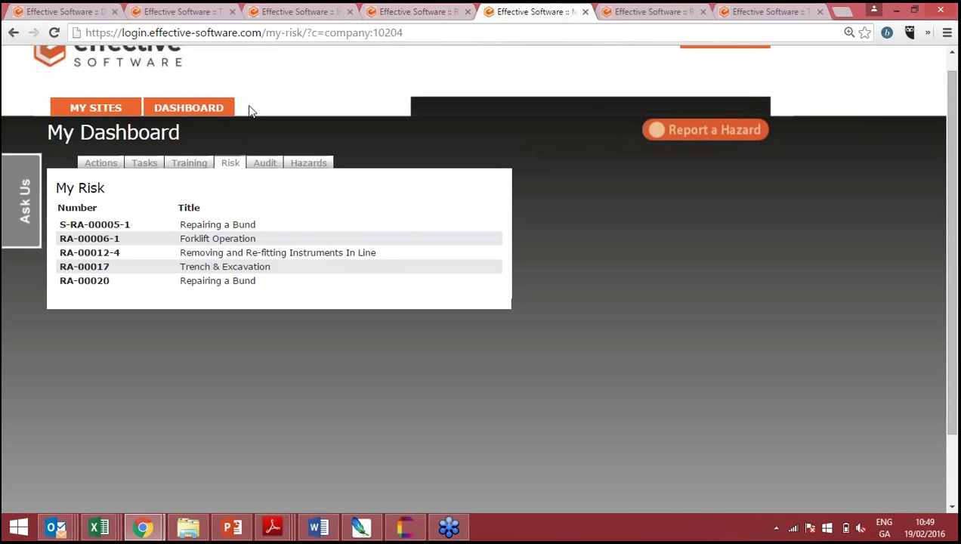
key("ctrl+plus")
key("ctrl+plus")
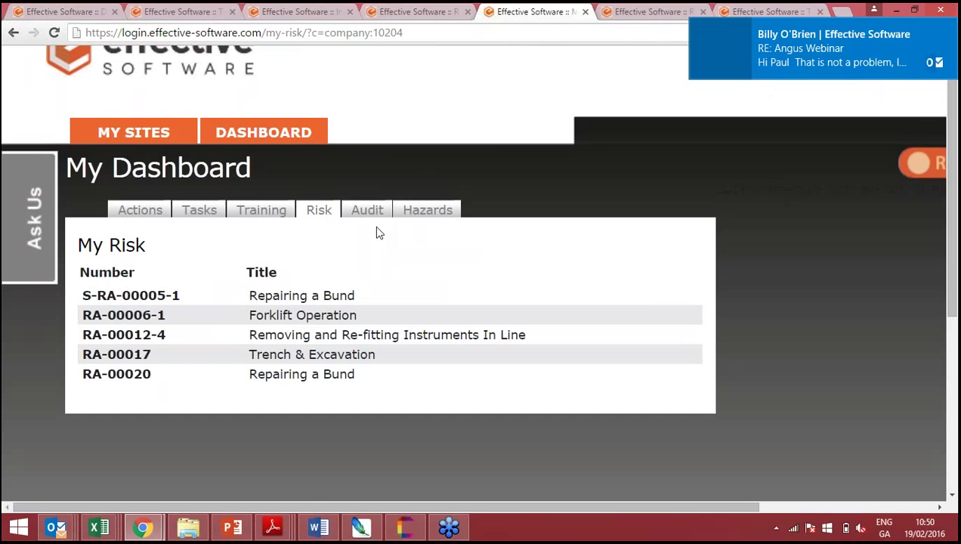
- Show the Audit tab's two approved reports, zooming out to reveal the Location column
left_click(368, 211)
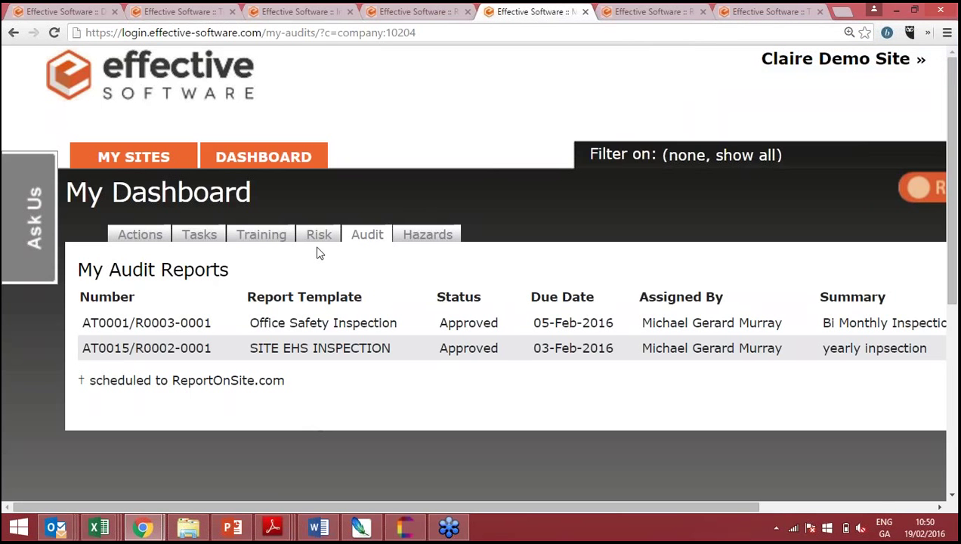
key("ctrl+minus")
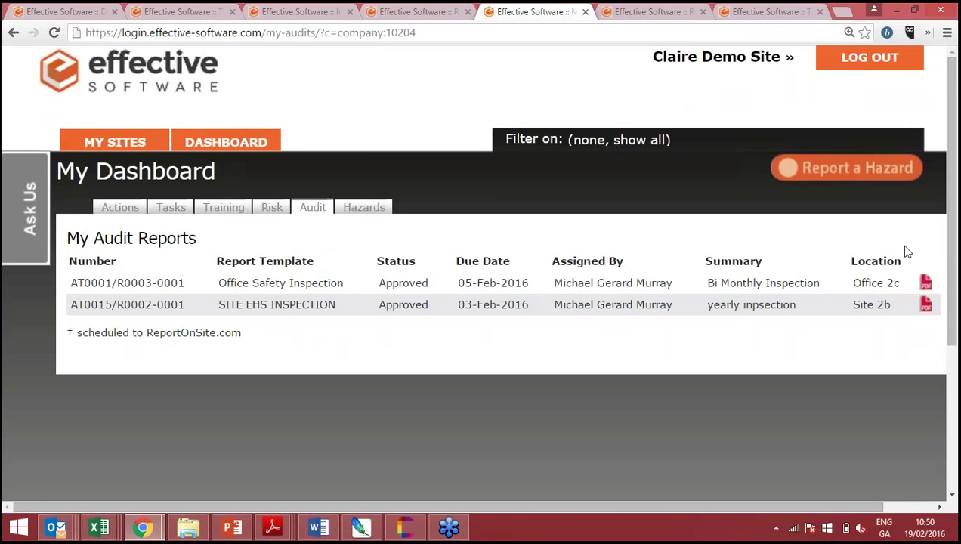
scroll(907, 252, "right", 2)
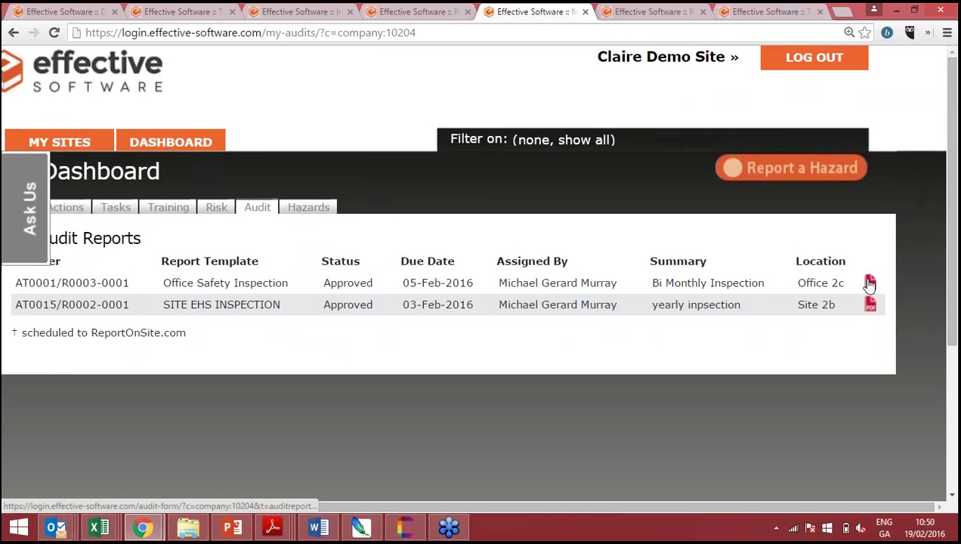
scroll(870, 282, "left", 2)
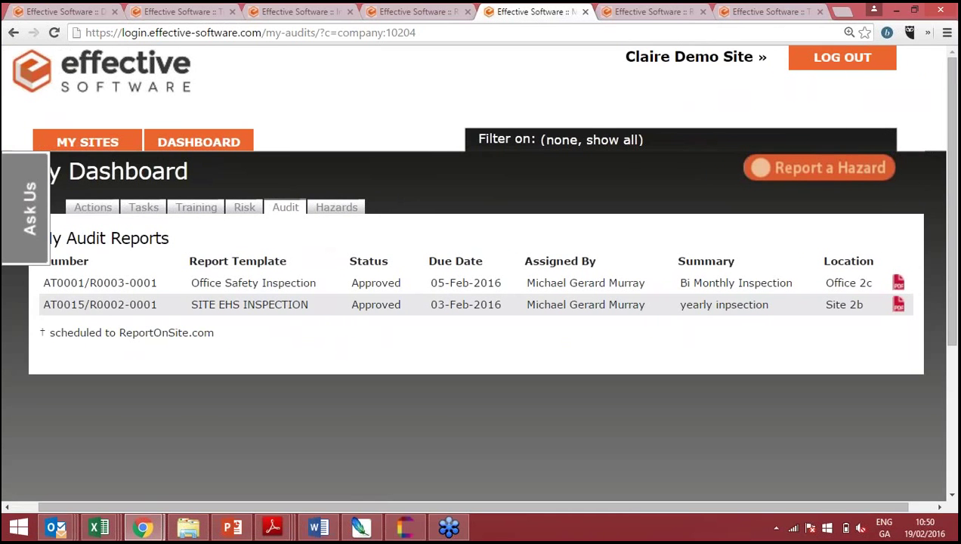
scroll(870, 282, "left", 1)
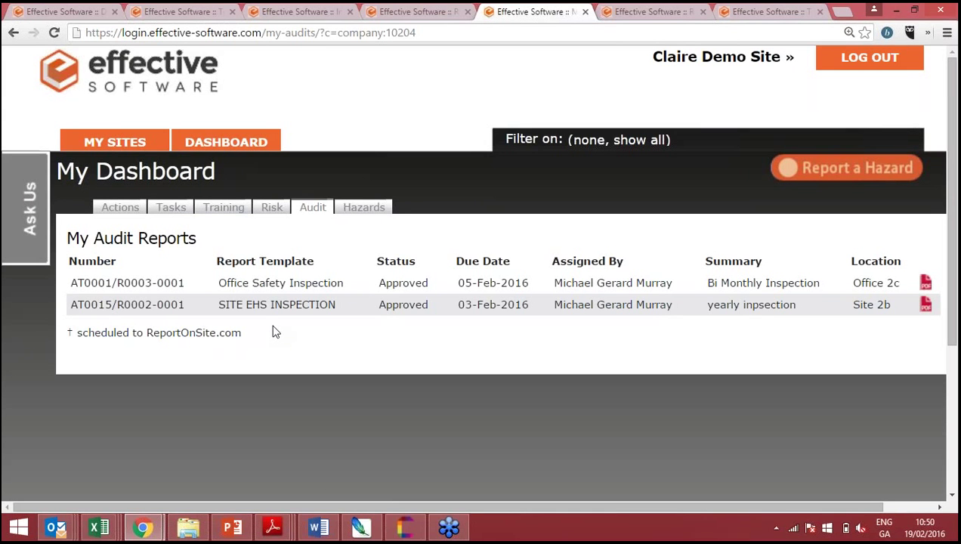
- Switch to the Hazards tab to list hazards HAZ-000006 and HAZ-000007
left_click(367, 209)
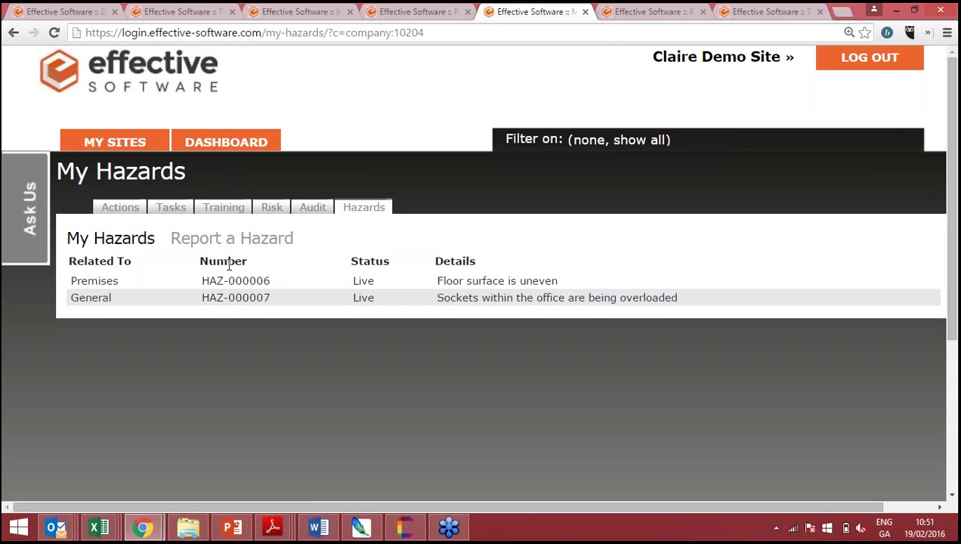
- Start a new Report a Hazard form and set its classification to Unsafe Act
left_click(194, 245)
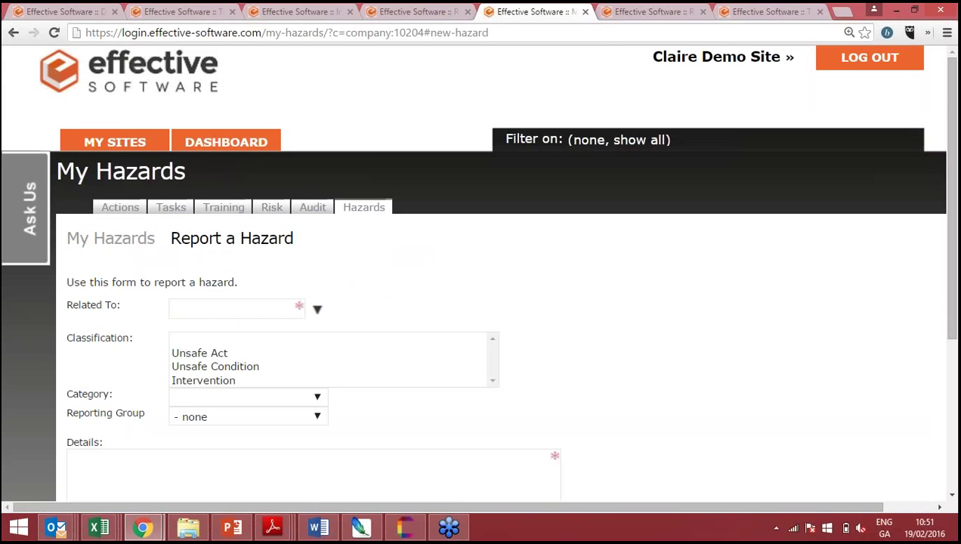
scroll(484, 302, "down", 2)
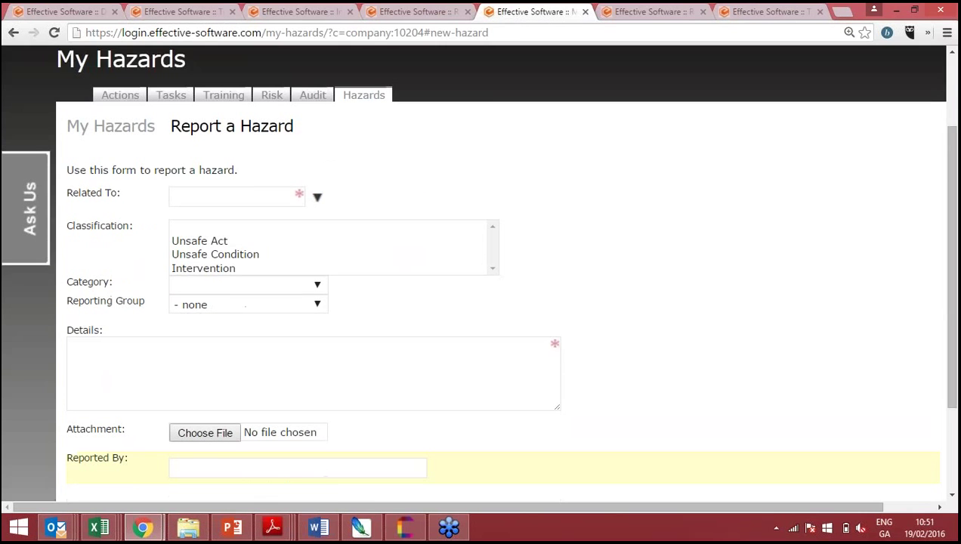
left_click(203, 240)
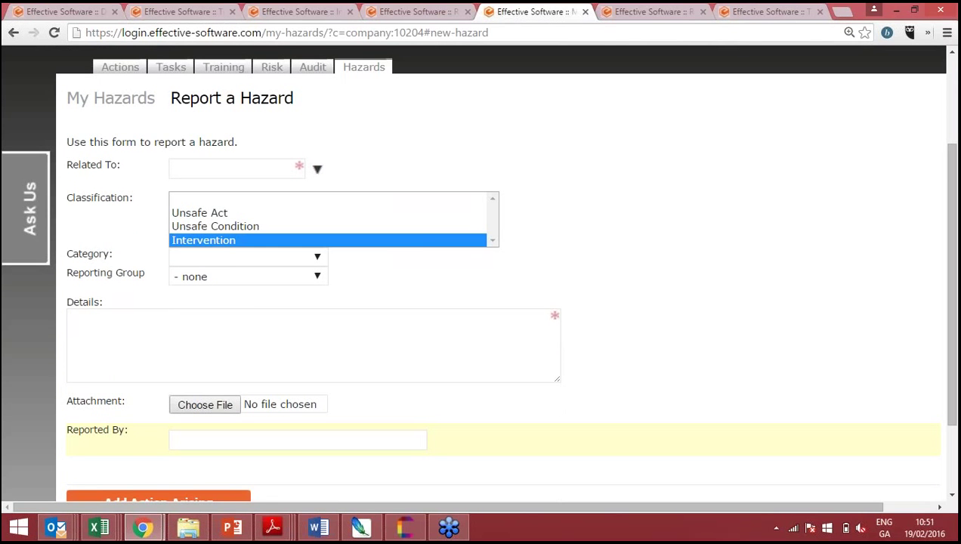
left_click(226, 167)
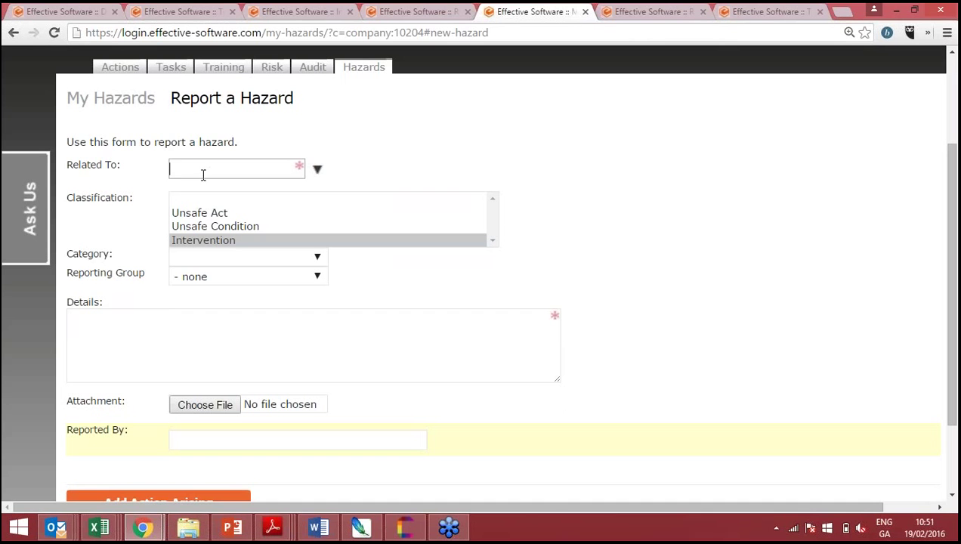
left_click(204, 228)
left_click(202, 216)
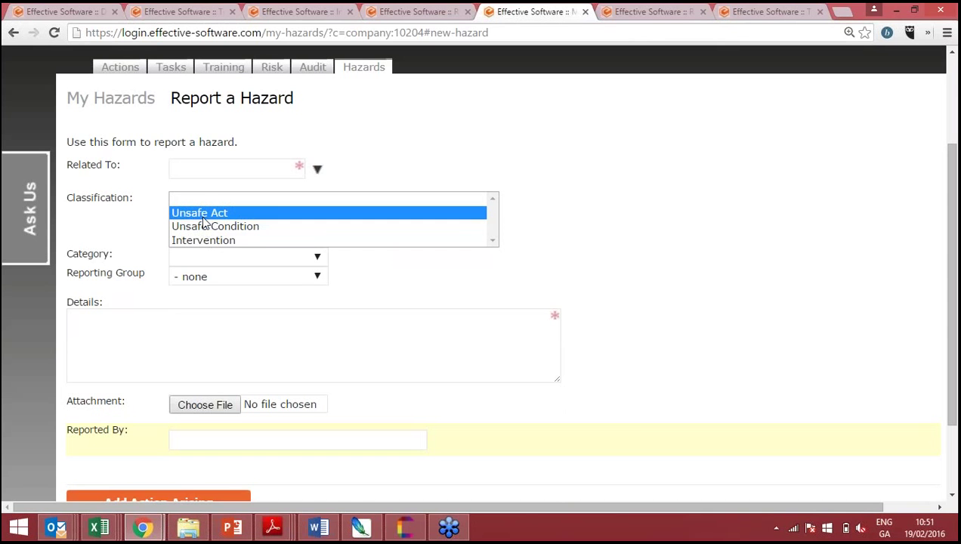
- Set the hazard category to Slips, Trips, Falls and move into the Details field
left_click(210, 261)
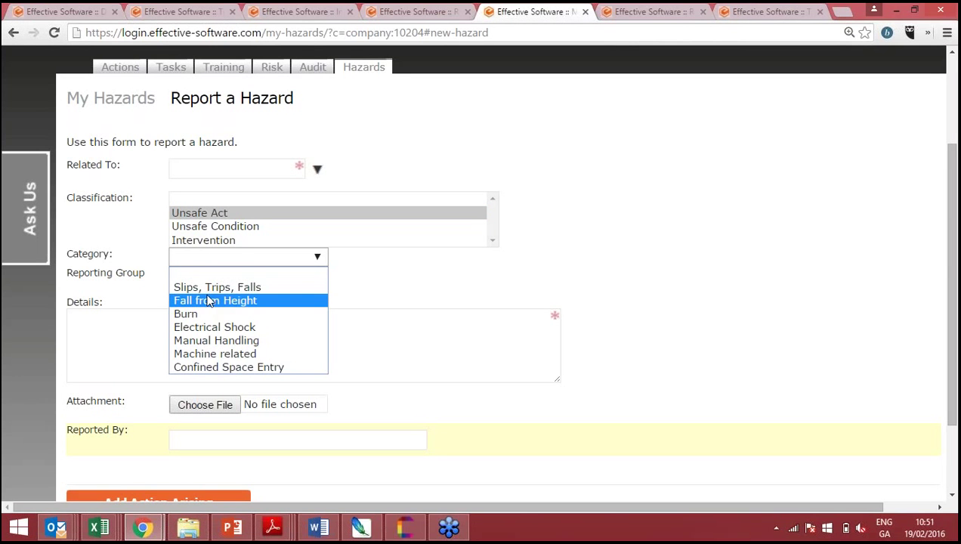
left_click(210, 288)
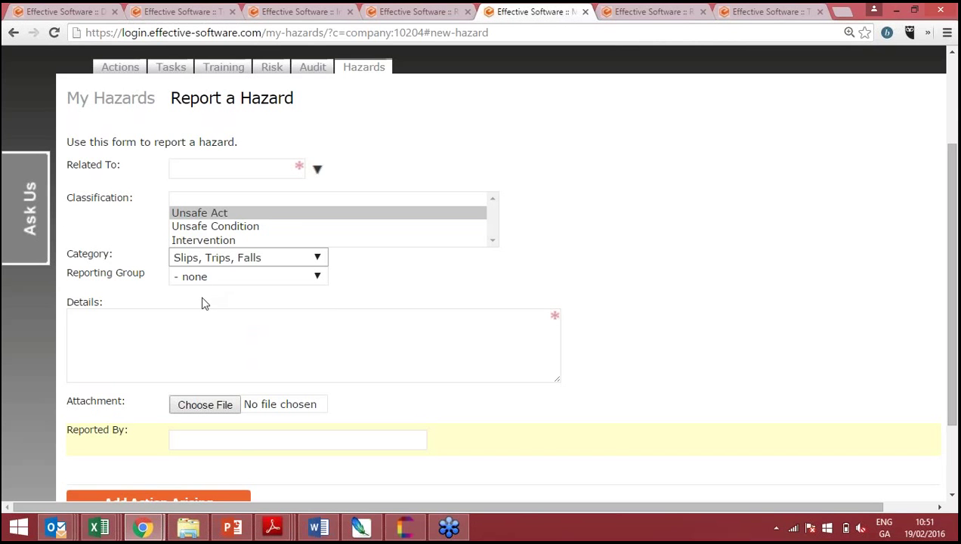
left_click(164, 340)
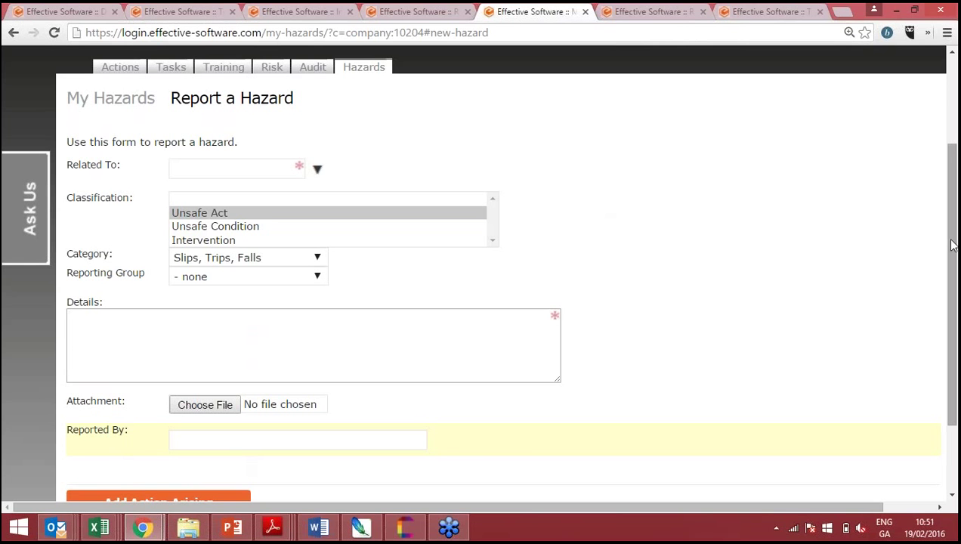
left_click_drag(953, 244, 953, 329)
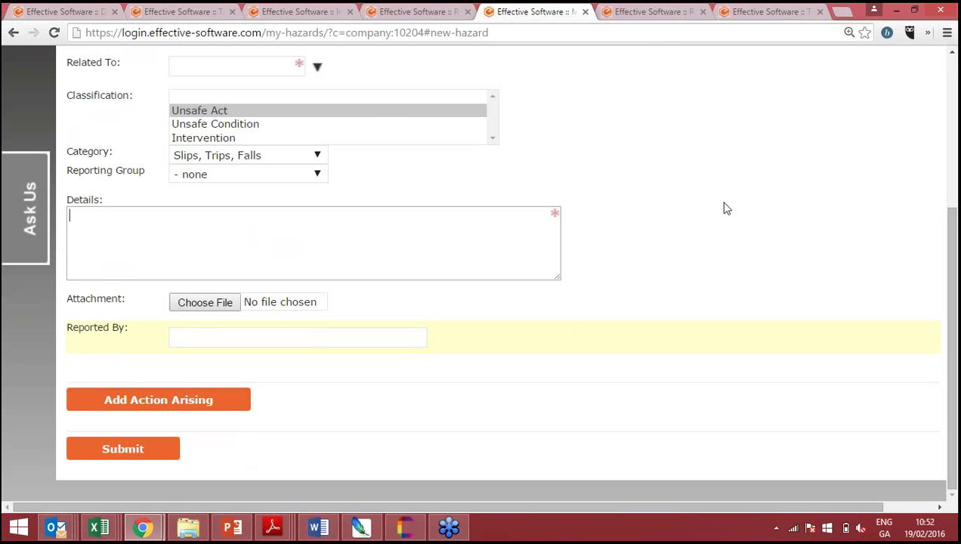
left_click(955, 88)
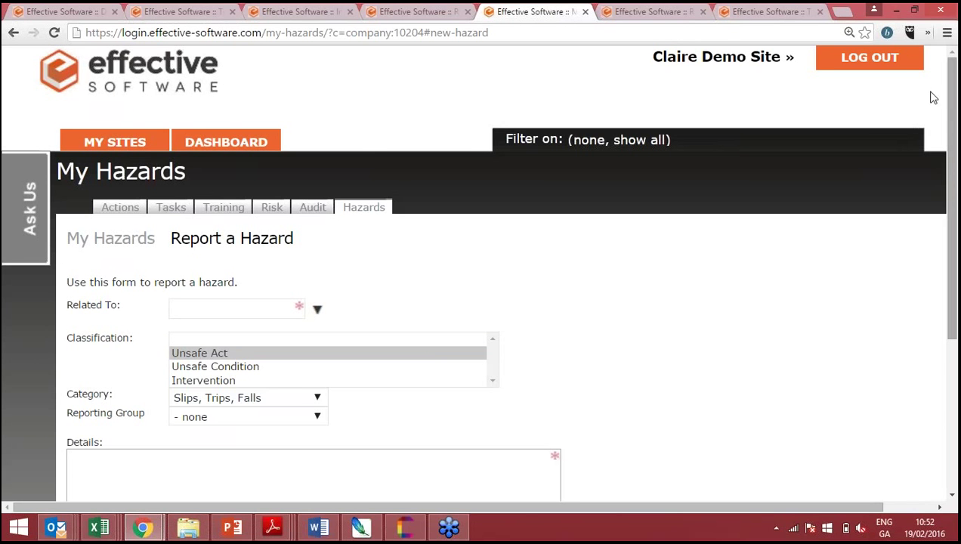
- Return to the Dashboard, zooming out to view all module tiles and the 17 Days Accident Free count
left_click(208, 145)
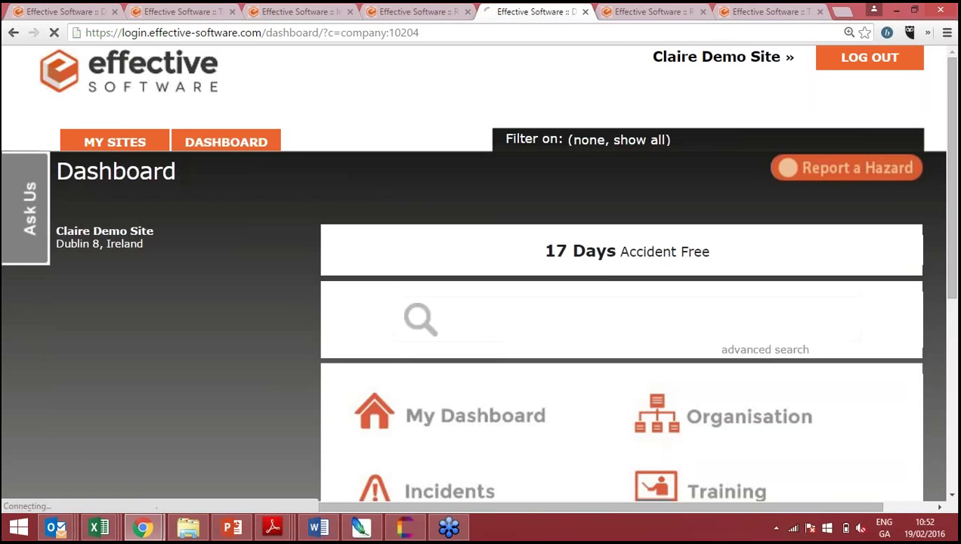
key("ctrl+minus")
key("ctrl+minus")
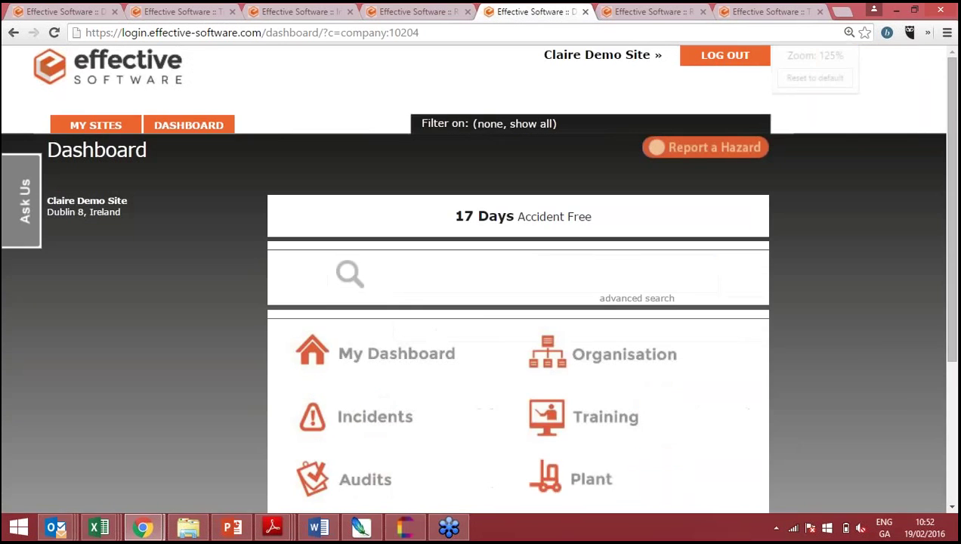
scroll(476, 279, "down", 1)
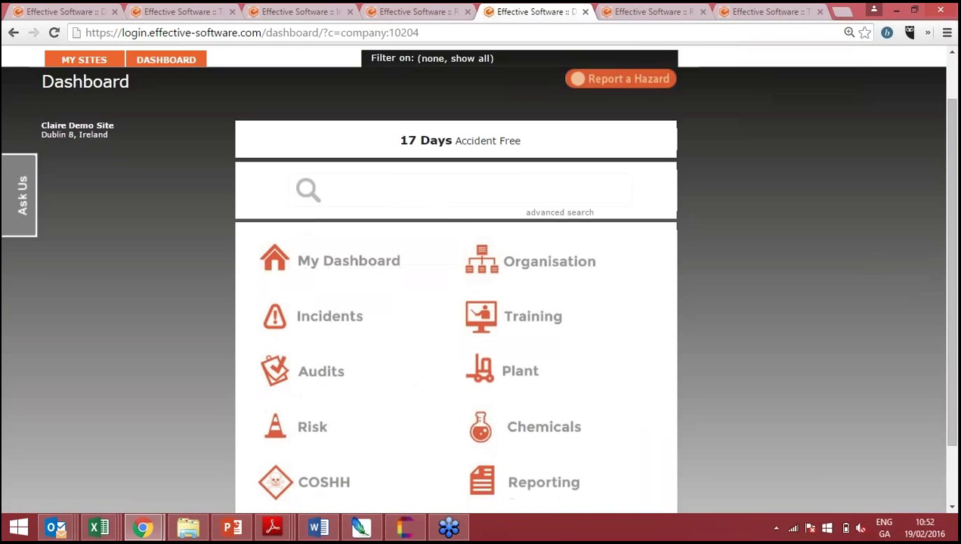
scroll(476, 279, "down", 1)
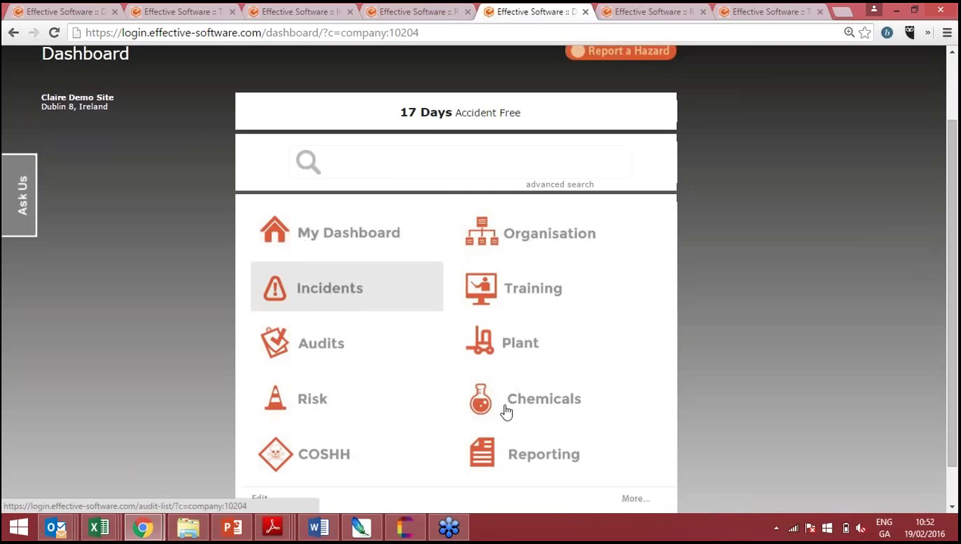
- Open the Training Status by Module / Category report from the Reporting module
left_click(563, 477)
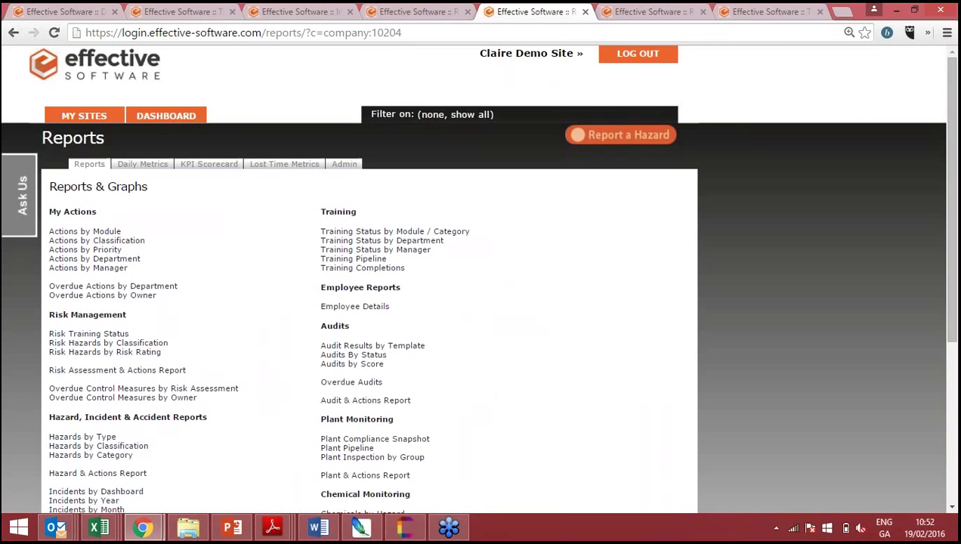
key("ctrl+plus")
key("ctrl+plus")
key("ctrl+plus")
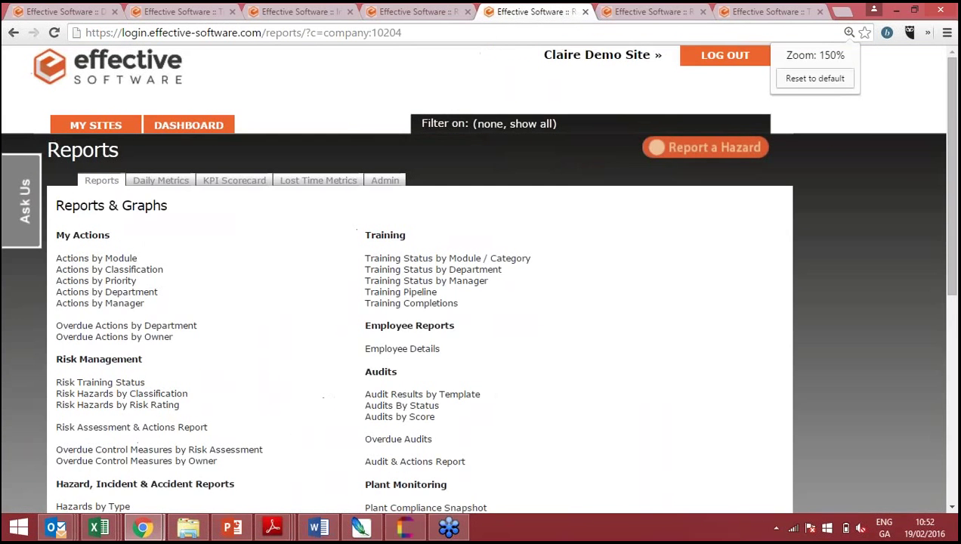
scroll(476, 273, "right", 3)
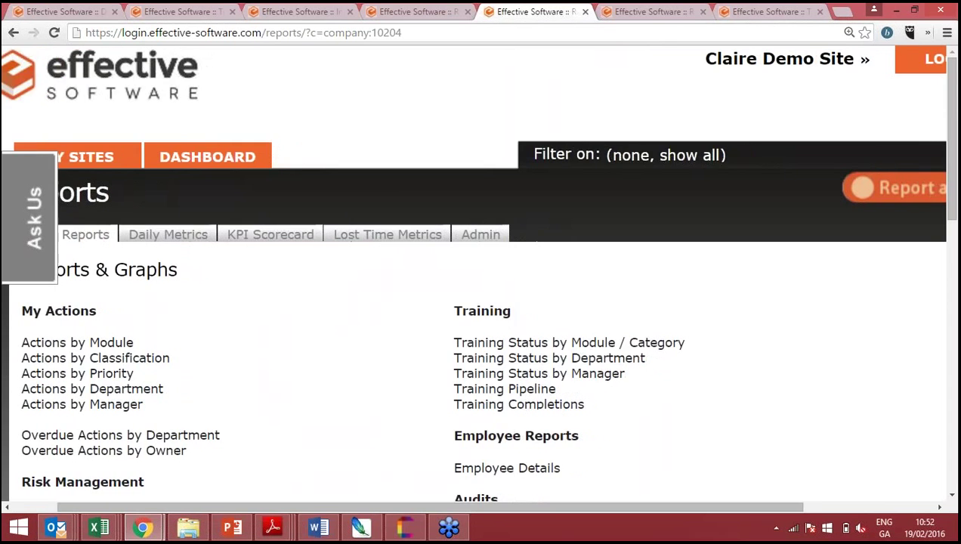
scroll(476, 273, "right", 5)
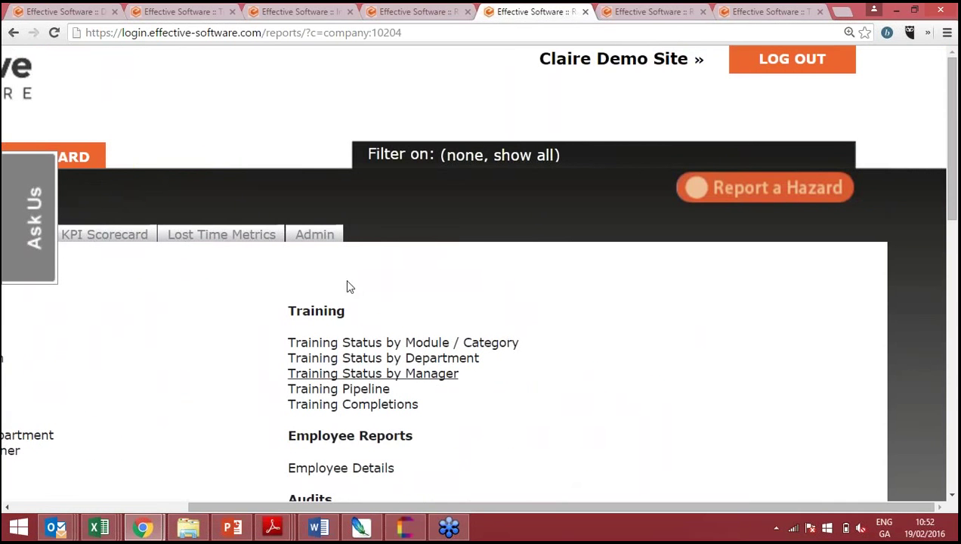
left_click(367, 346)
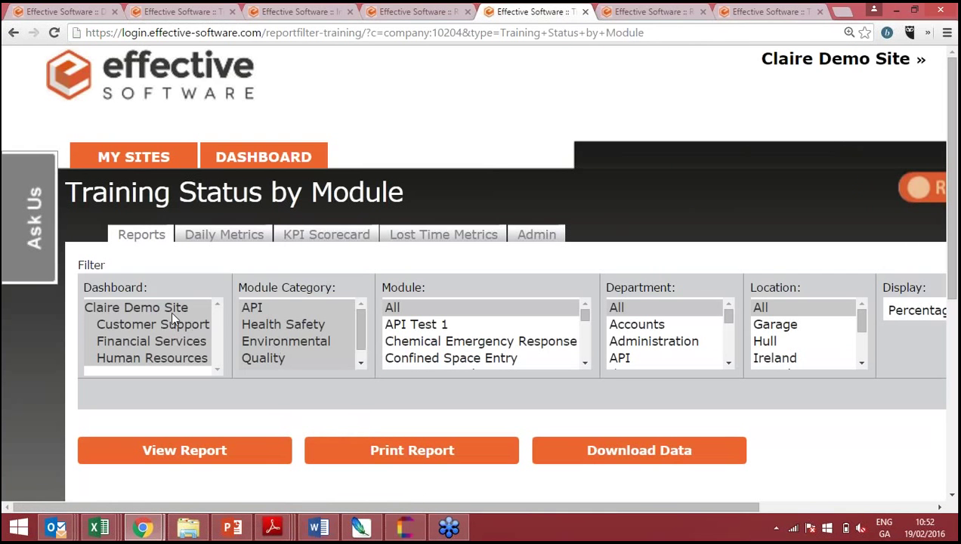
- Filter the report to the demo site and Health Safety, then print and open the PDF
left_click(171, 310)
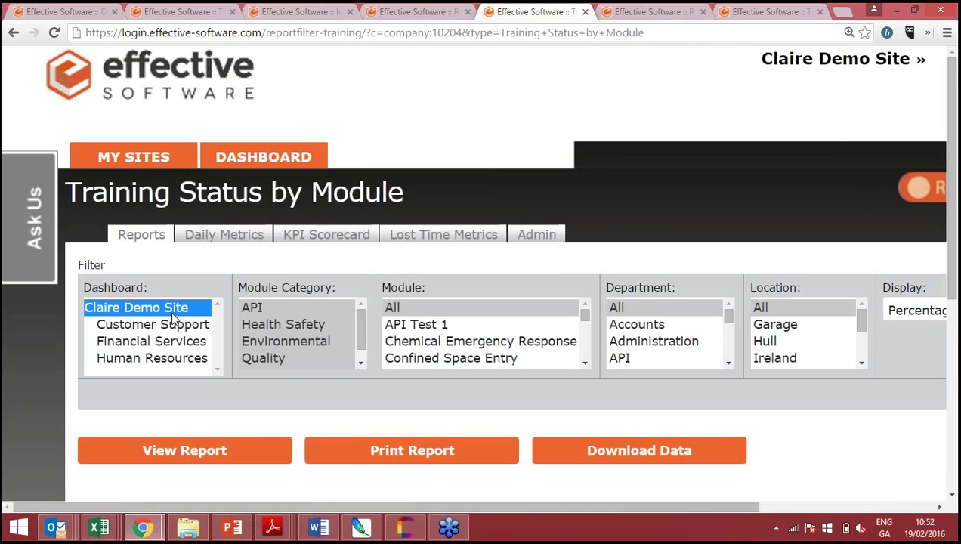
key("ctrl+minus")
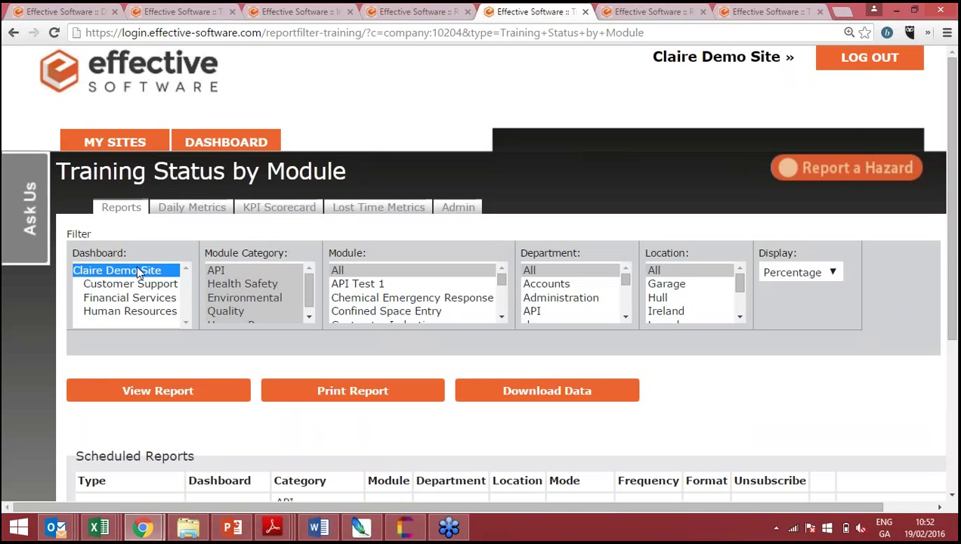
left_click(231, 284)
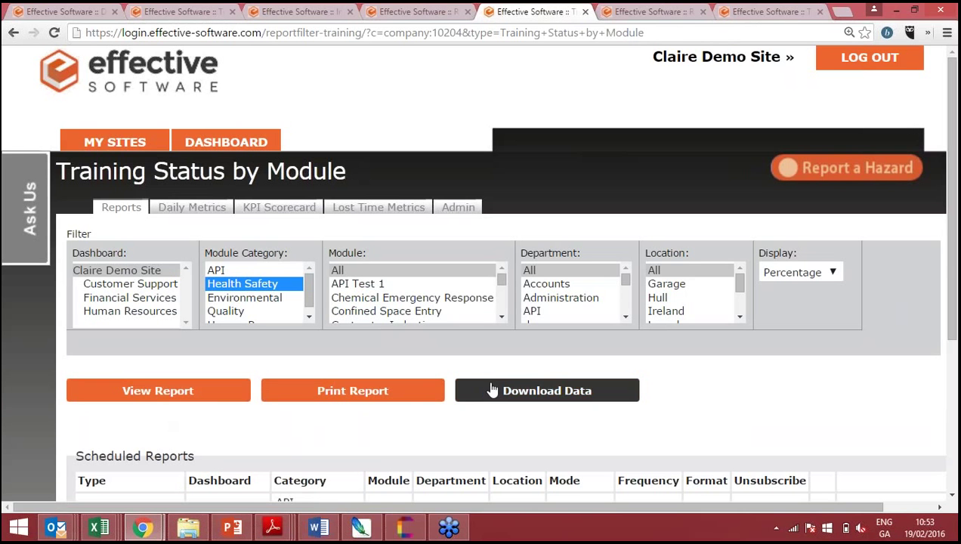
left_click(337, 402)
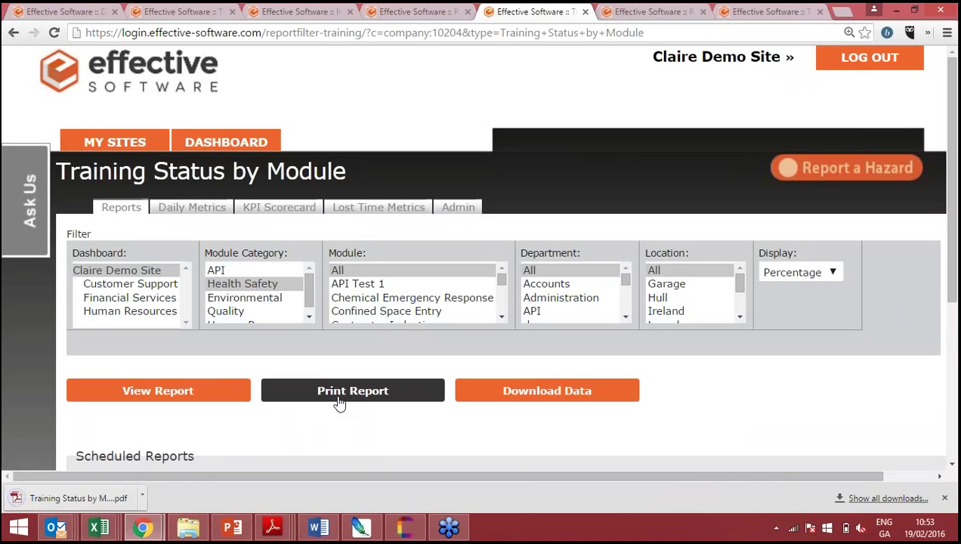
left_click(78, 501)
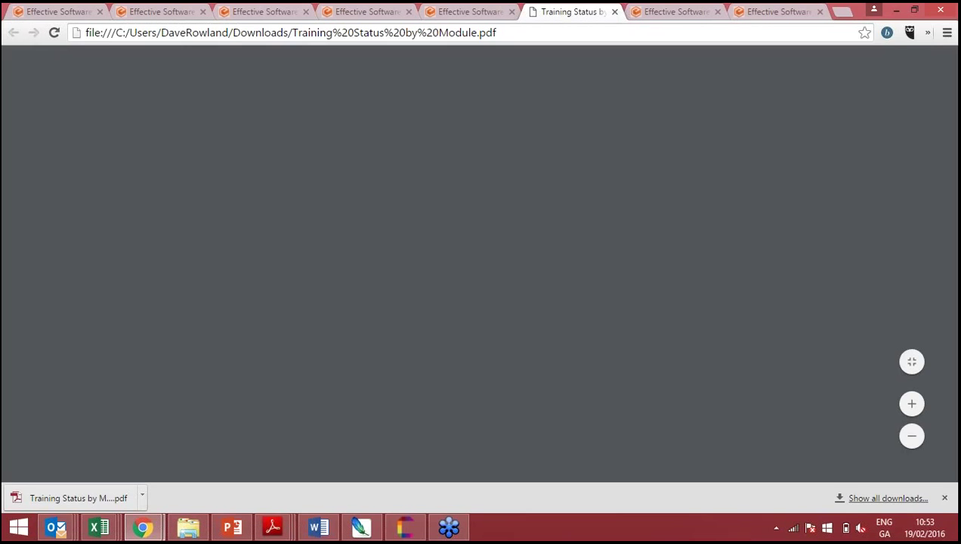
- Zoom in on the PDF to review the % Compliance chart and data table
scroll(484, 295, "down", 1)
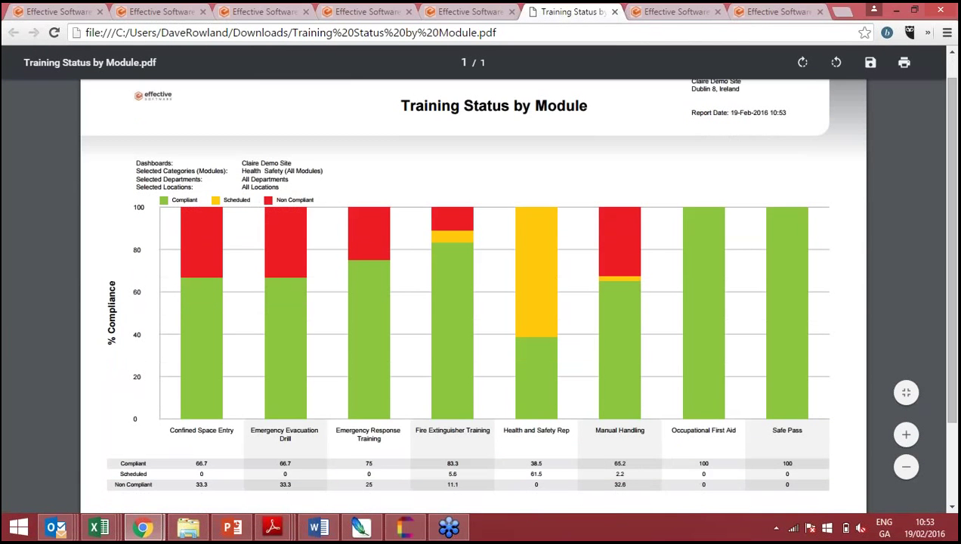
key("ctrl+plus")
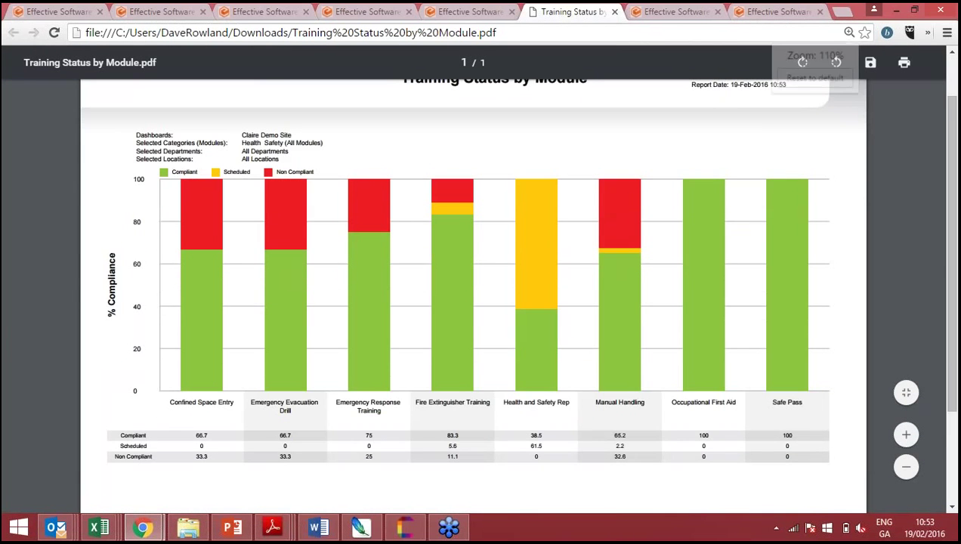
key("ctrl+plus")
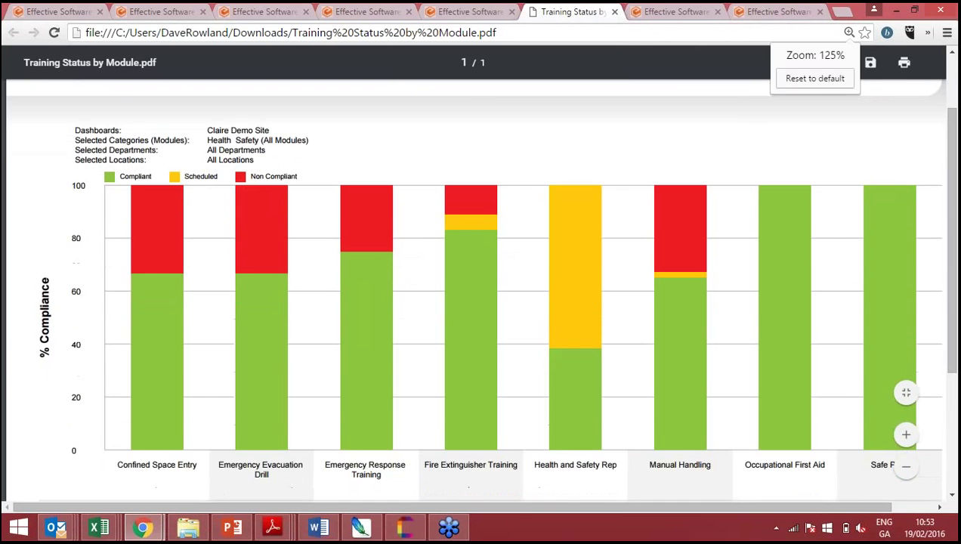
scroll(479, 287, "down", 2)
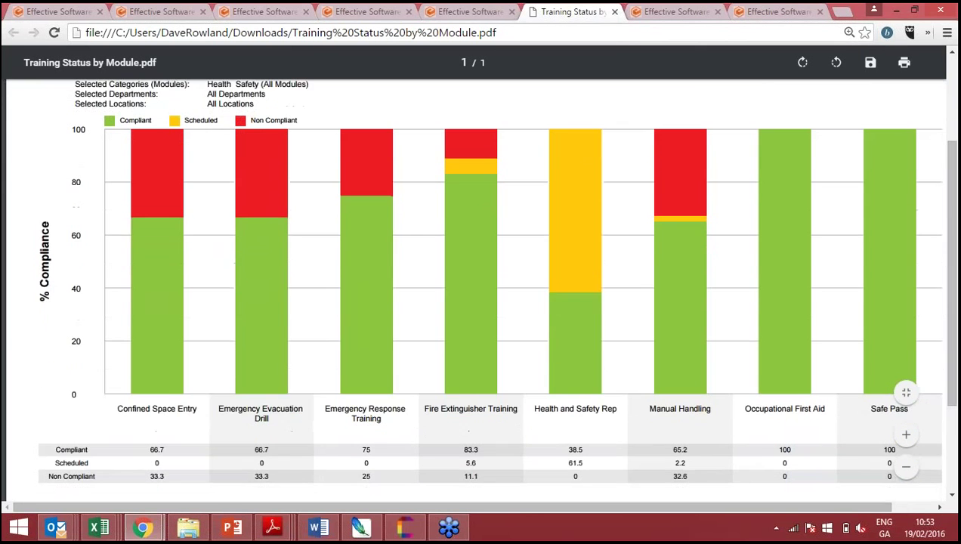
scroll(480, 287, "up", 1)
scroll(480, 287, "up", 1)
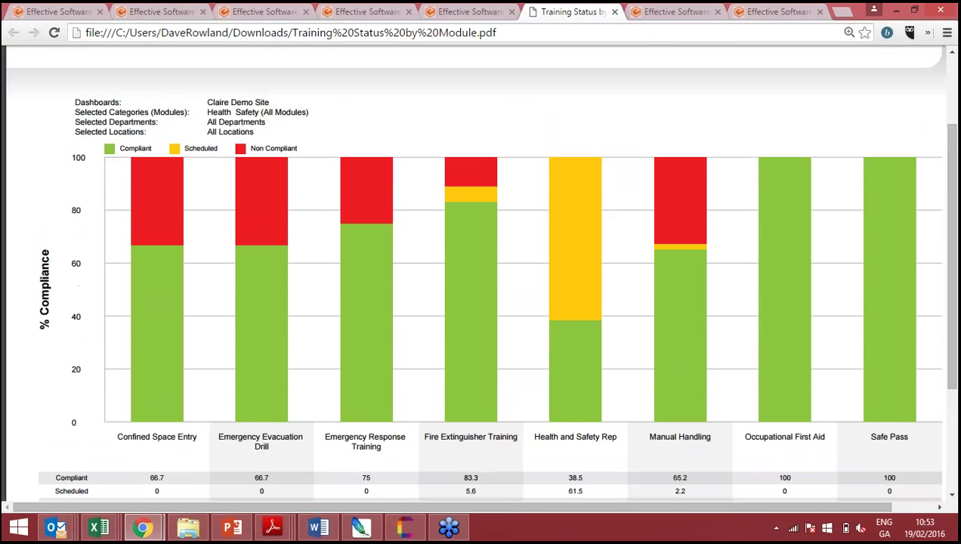
scroll(480, 287, "down", 4)
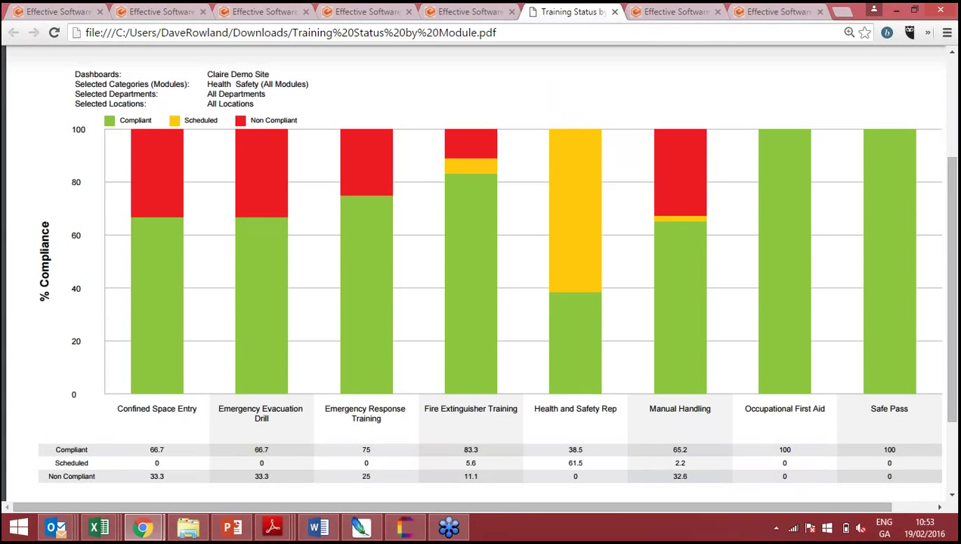
scroll(479, 287, "up", 3)
left_click(451, 9)
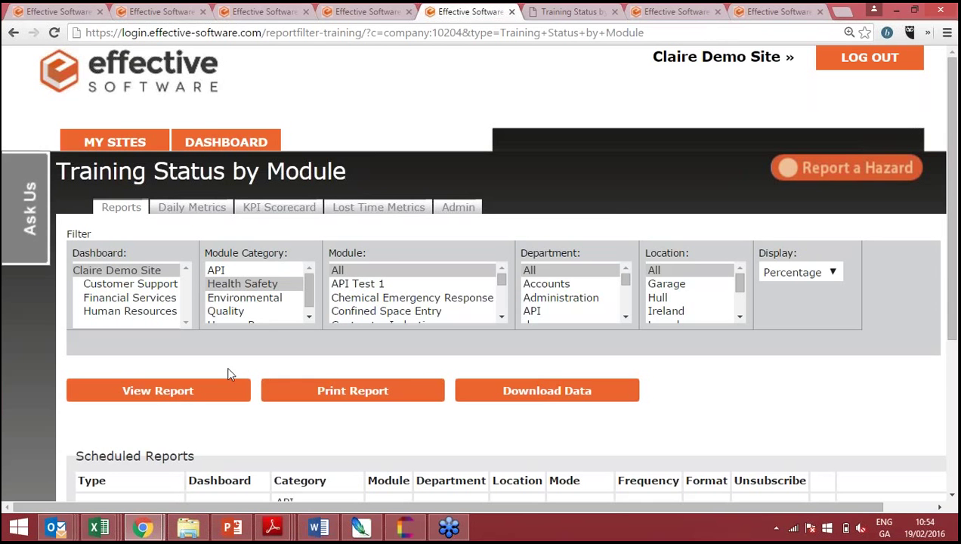
- View the report on screen and scroll through employees' modules, statuses, course dates and R/A/G ratings
left_click(180, 396)
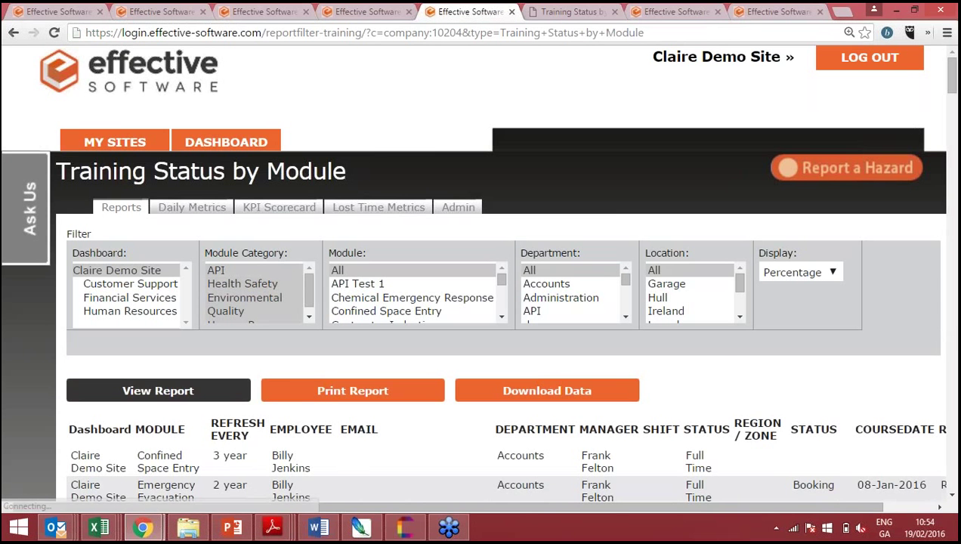
key("ctrl+minus")
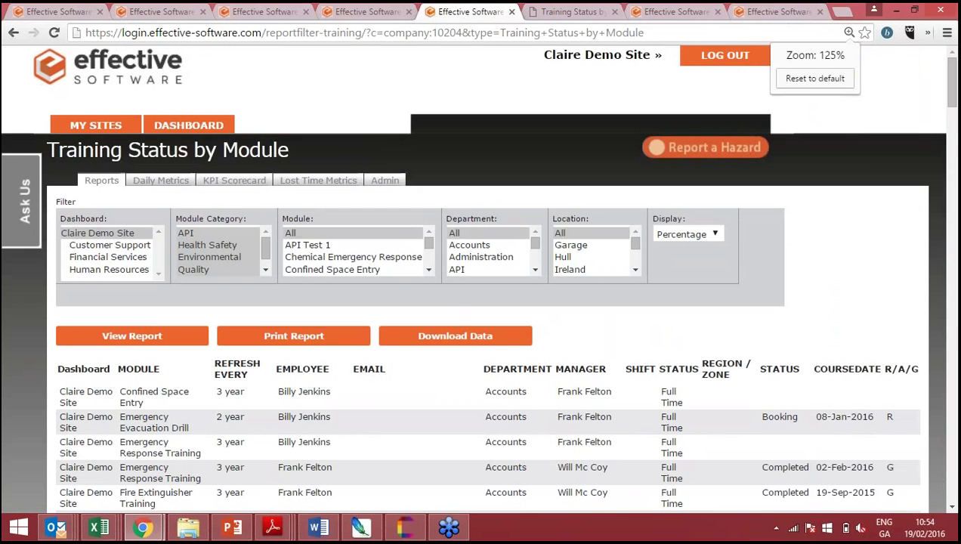
scroll(81, 305, "down", 2)
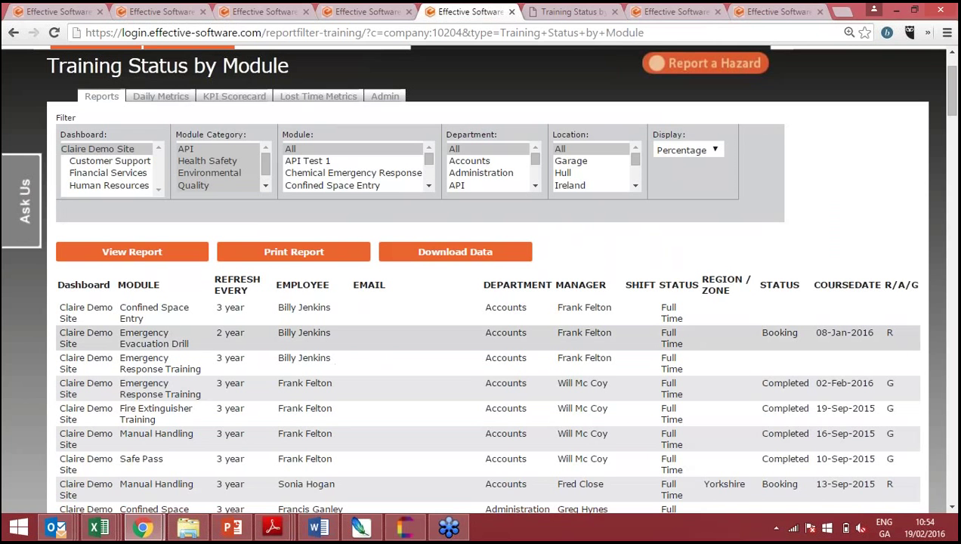
scroll(480, 332, "down", 1)
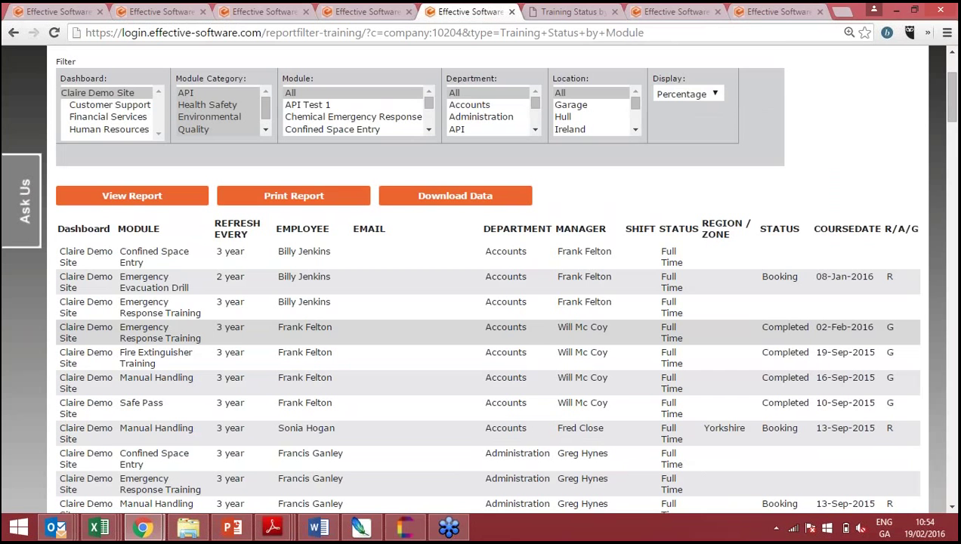
scroll(480, 302, "down", 2)
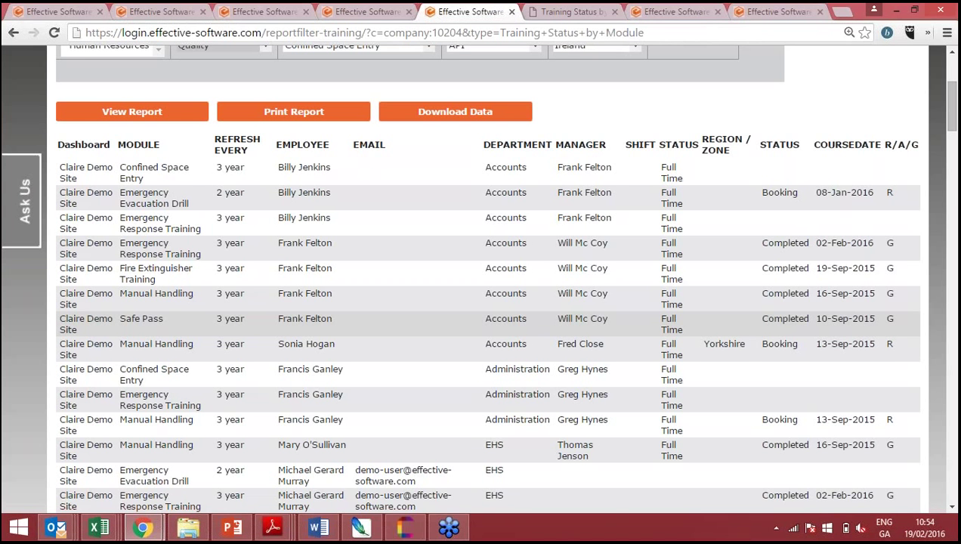
scroll(480, 302, "up", 3)
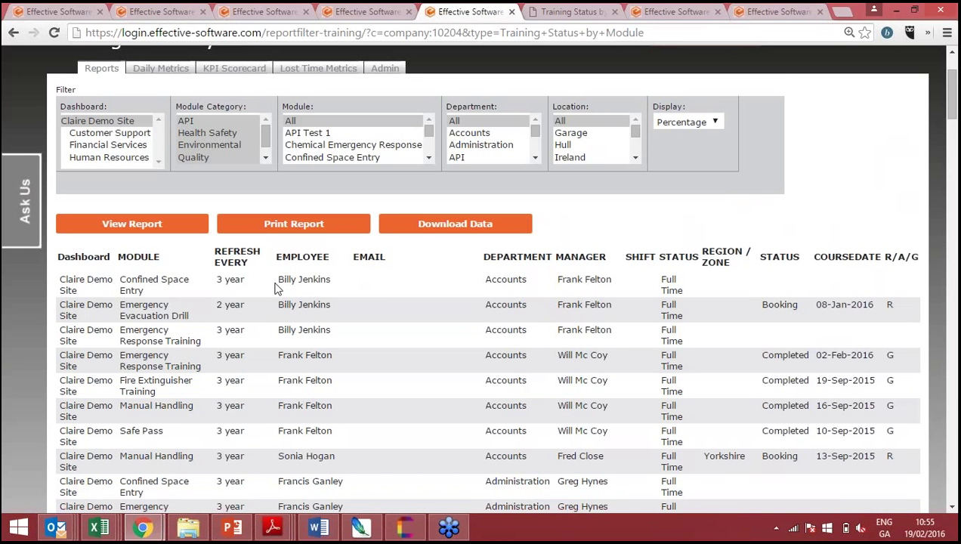
scroll(276, 287, "down", 2)
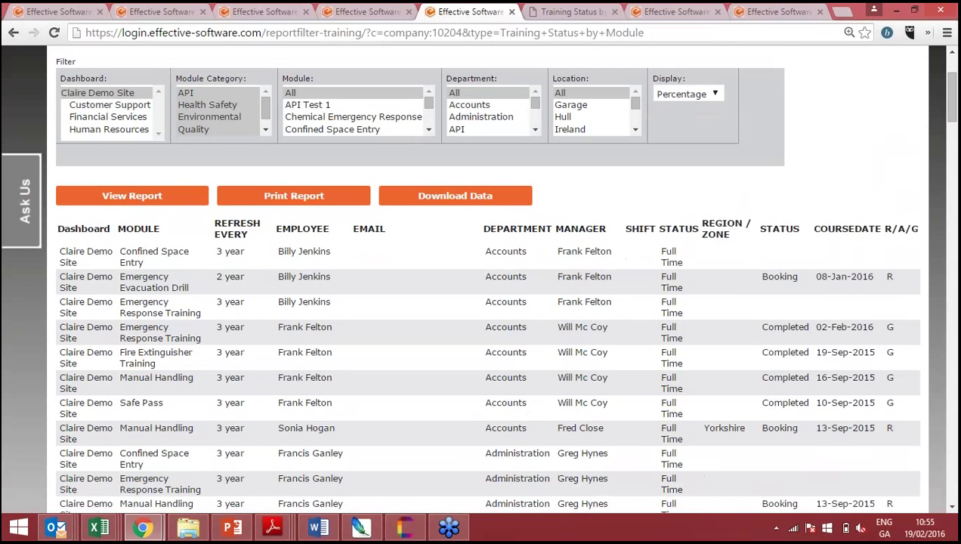
scroll(488, 287, "up", 1)
left_click_drag(953, 93, 953, 85)
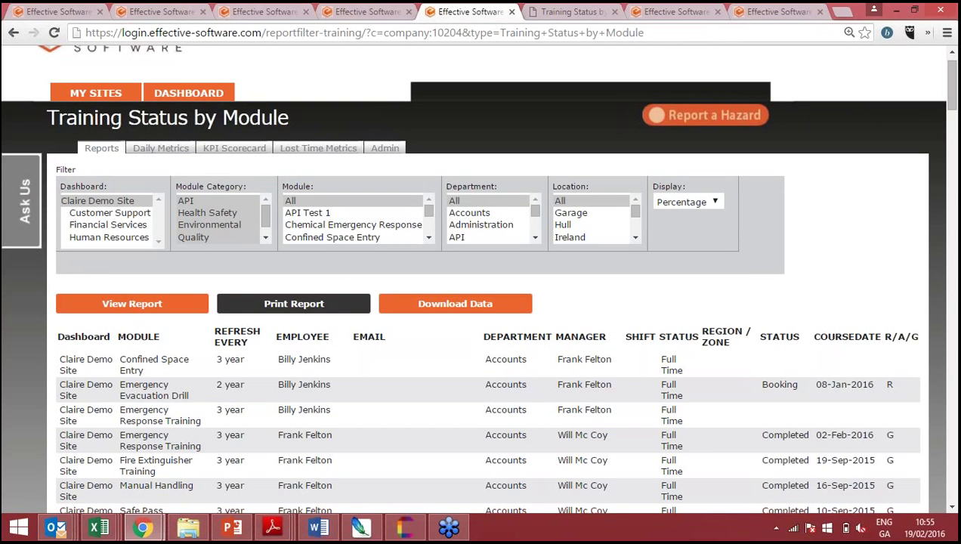
- Schedule the report with Weekly frequency and Print (PDF) format
scroll(480, 278, "down", 10)
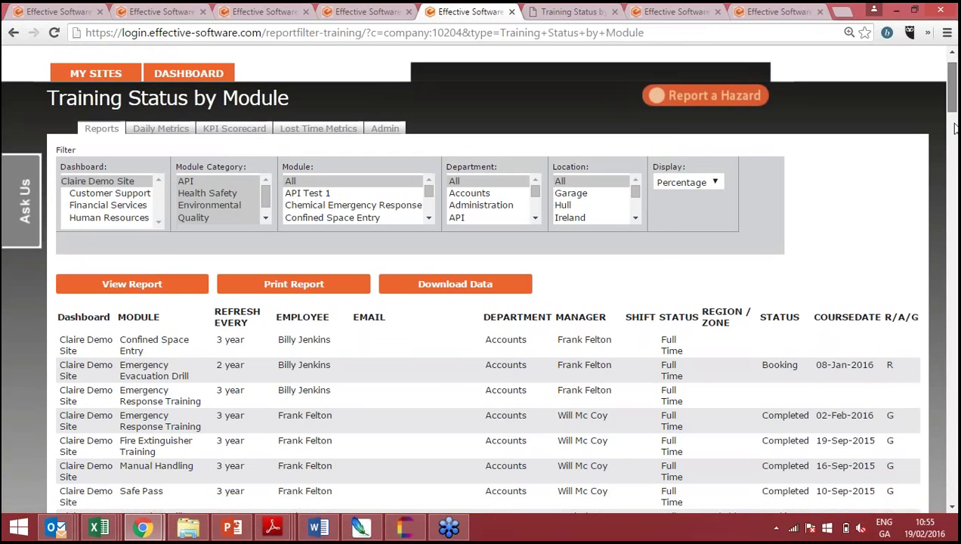
scroll(481, 278, "down", 10)
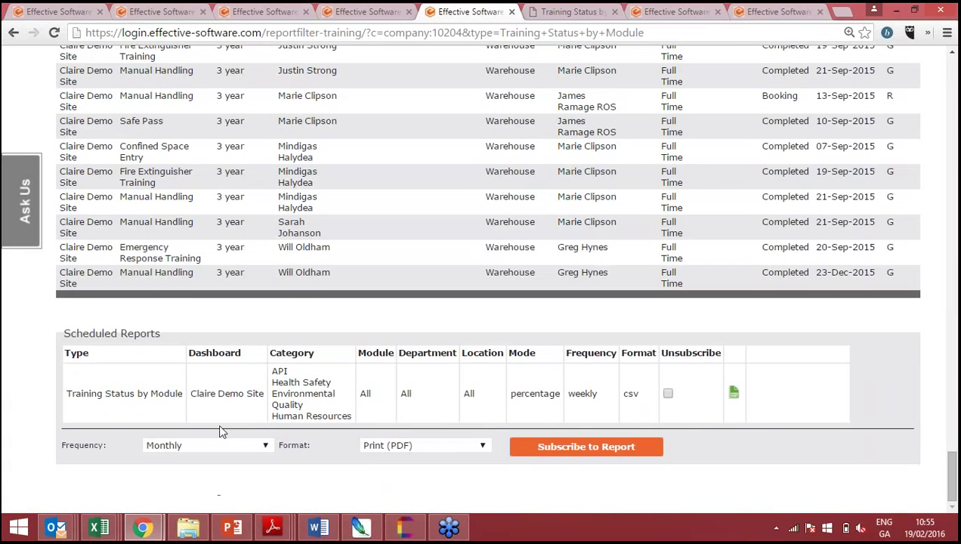
left_click(196, 445)
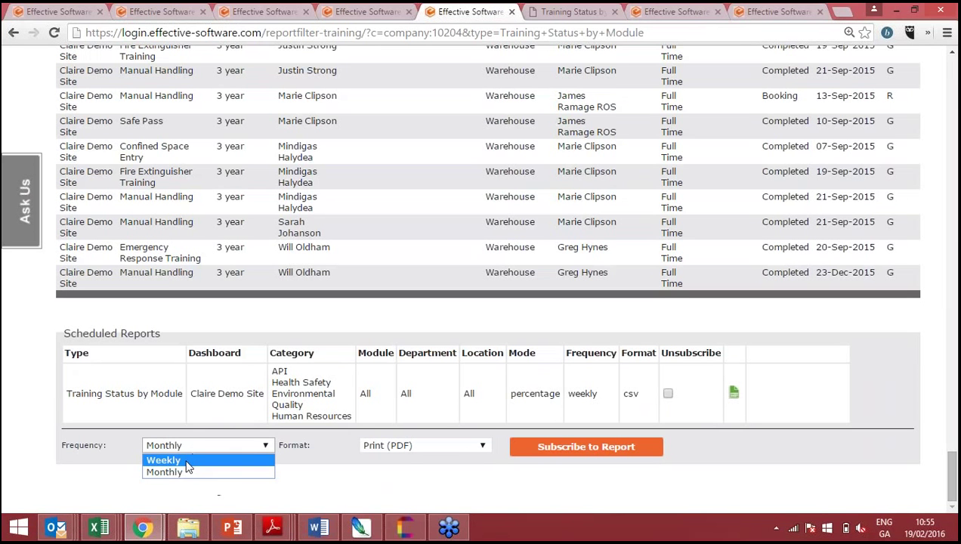
left_click(187, 462)
left_click(410, 451)
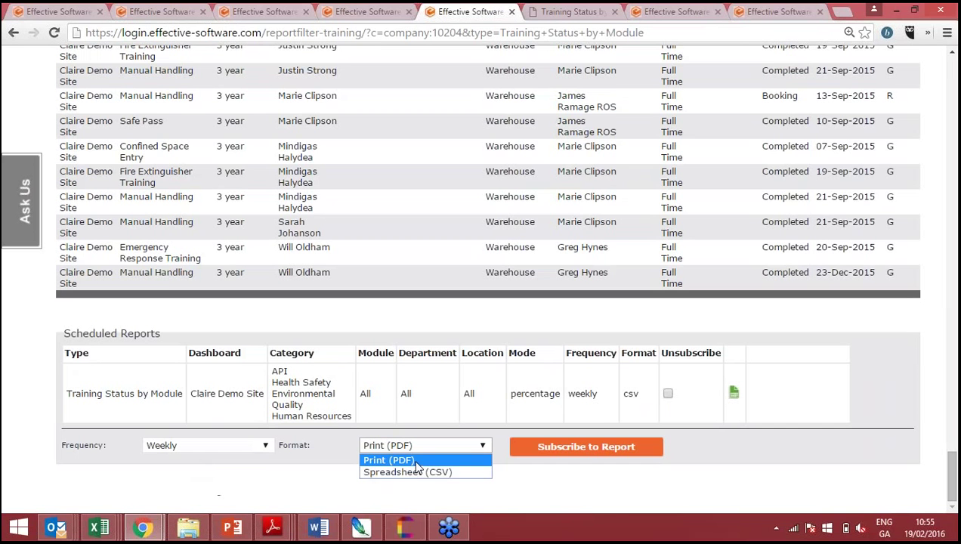
left_click(416, 461)
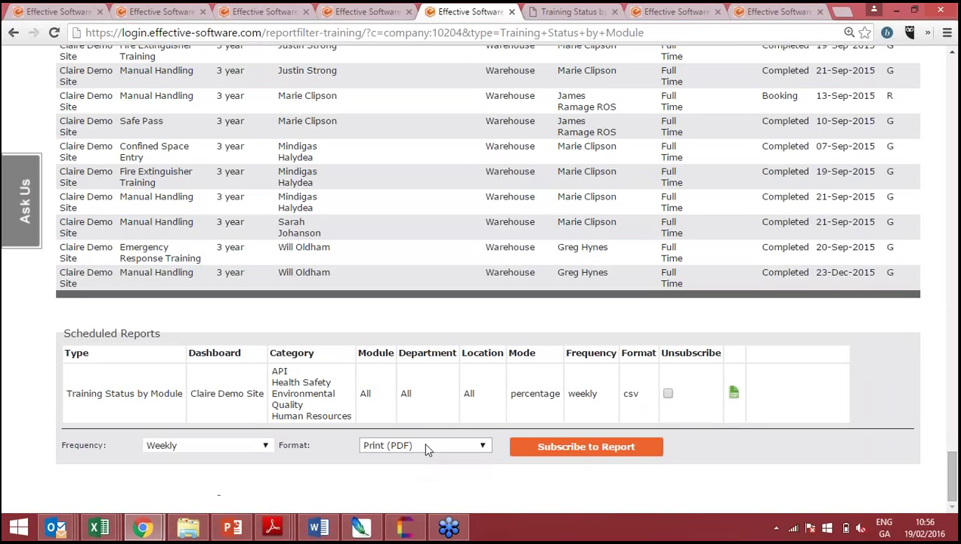
mouse_move(602, 375)
left_click_drag(955, 67, 955, 67)
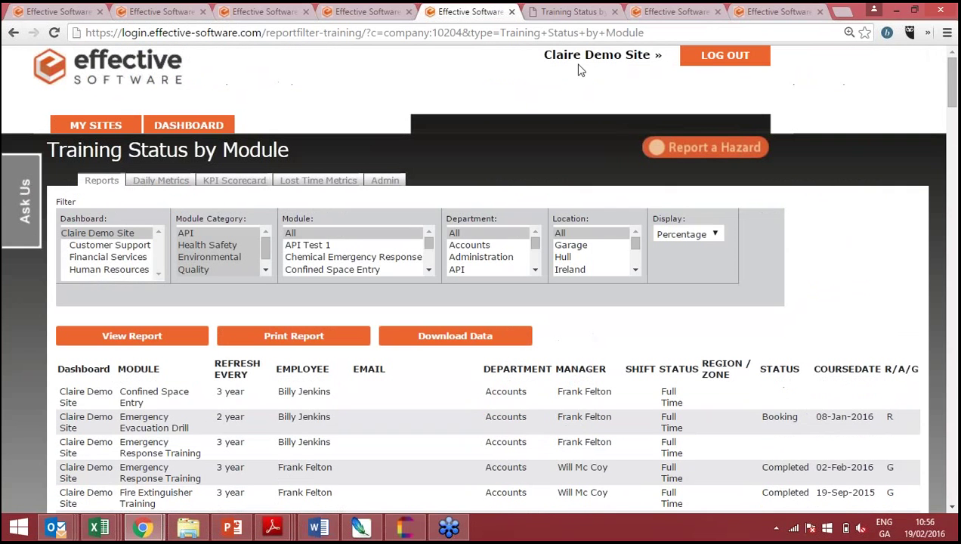
- Go back to the main Dashboard and unmute the computer via the taskbar speaker icon
left_click(182, 127)
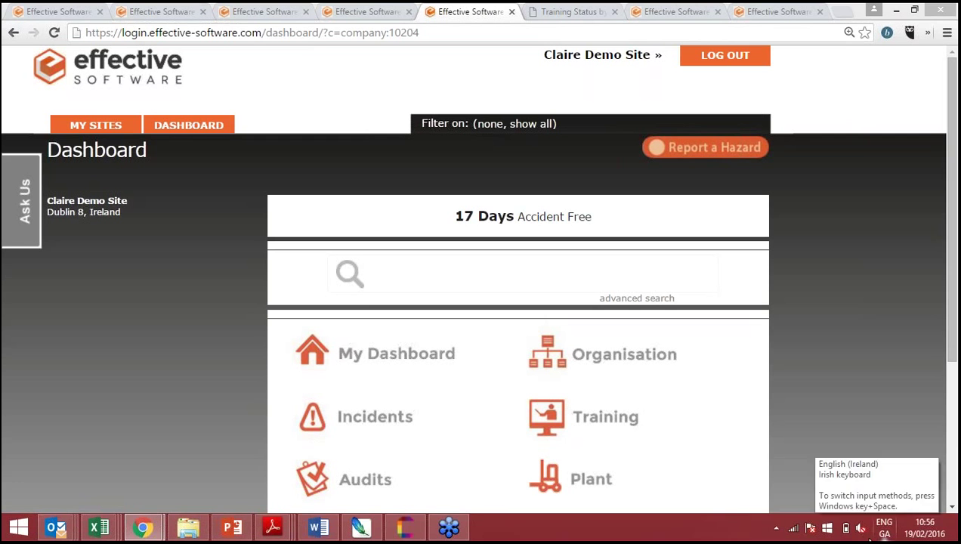
left_click(867, 534)
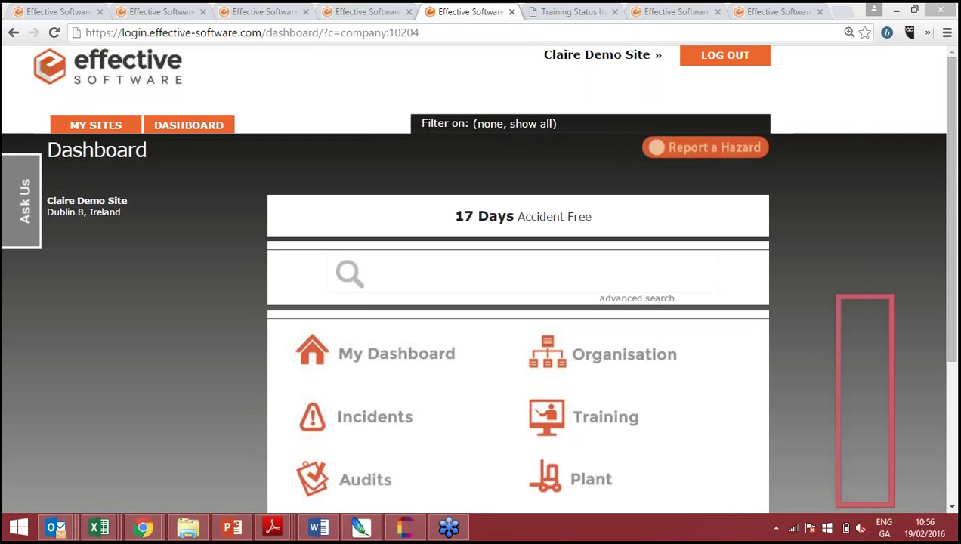
left_click(868, 395)
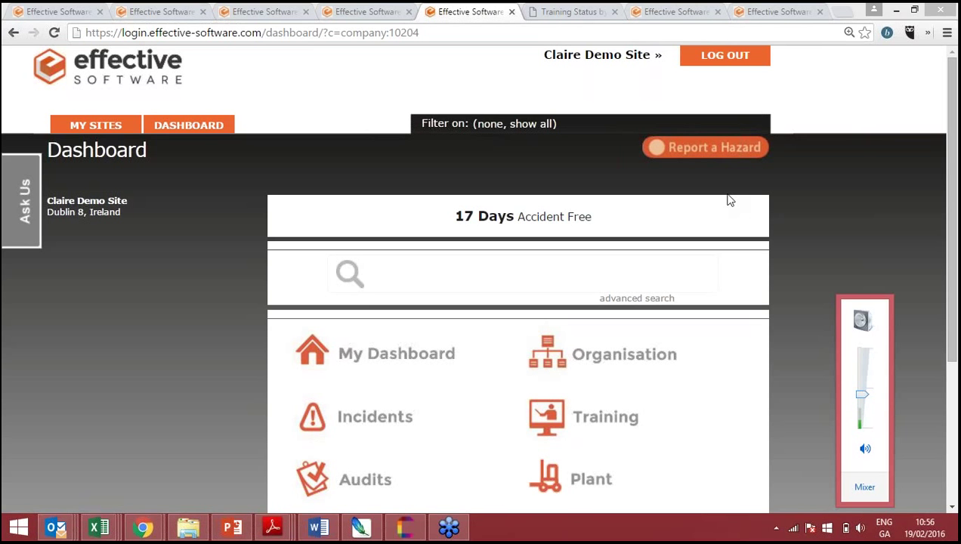
left_click(778, 223)
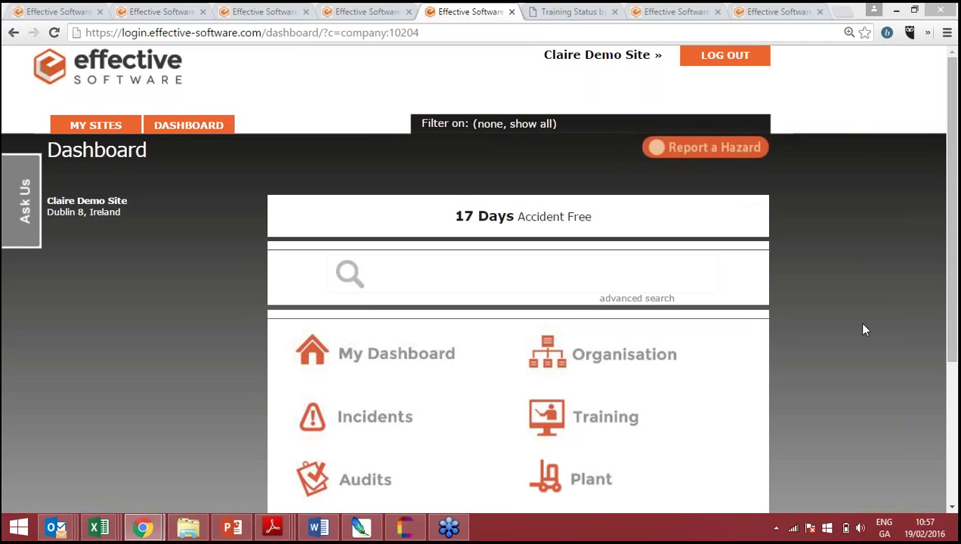
left_click(956, 188)
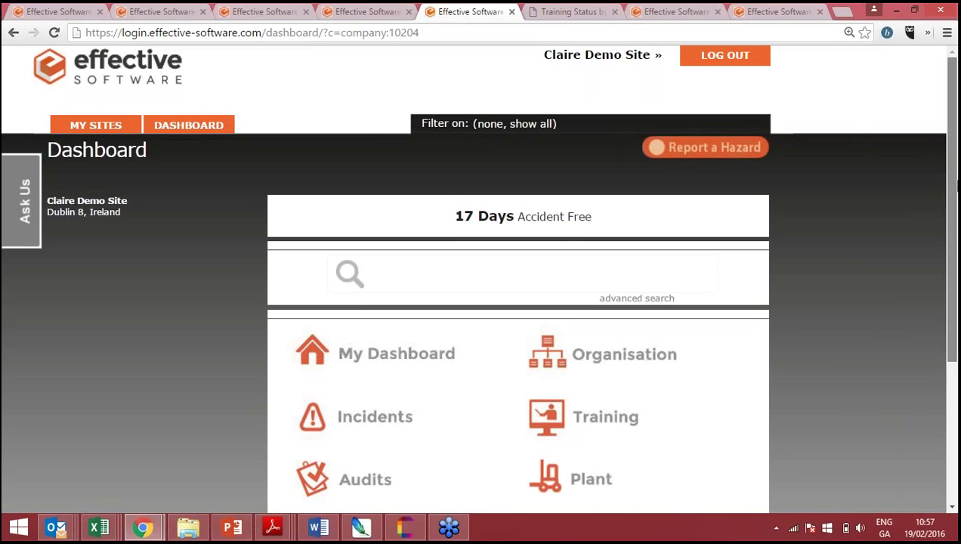
scroll(627, 325, "down", 3)
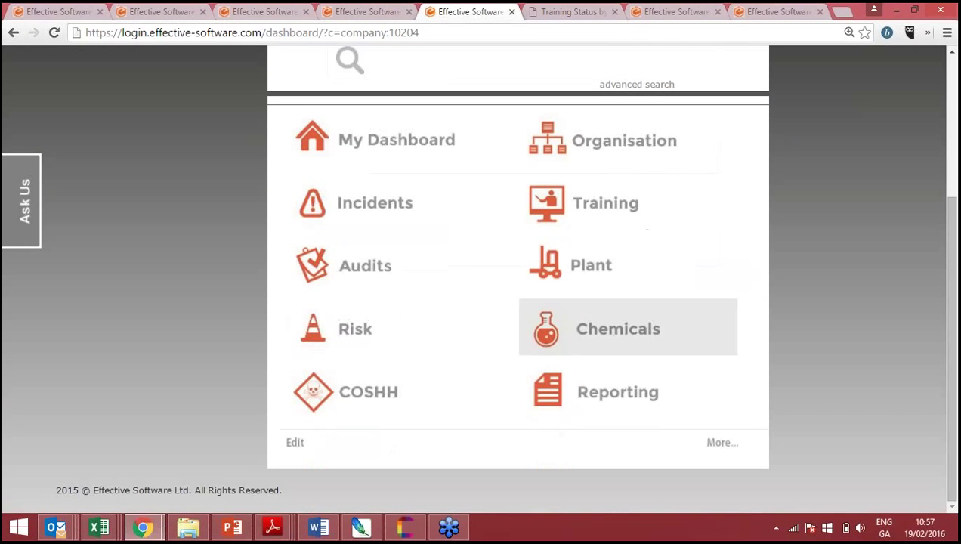
- Open the Reporting tile and browse report groups like My Actions, Training and Audits
left_click(574, 379)
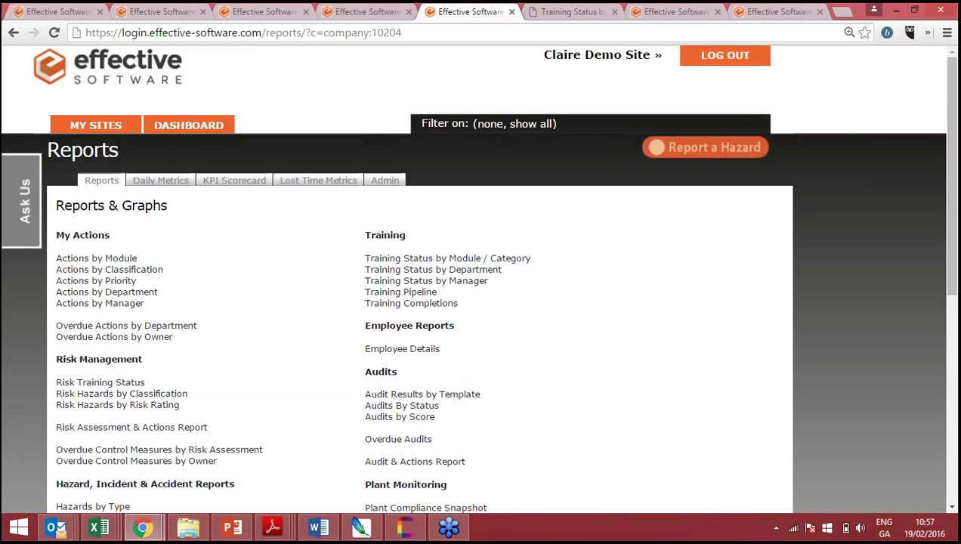
scroll(476, 278, "down", 3)
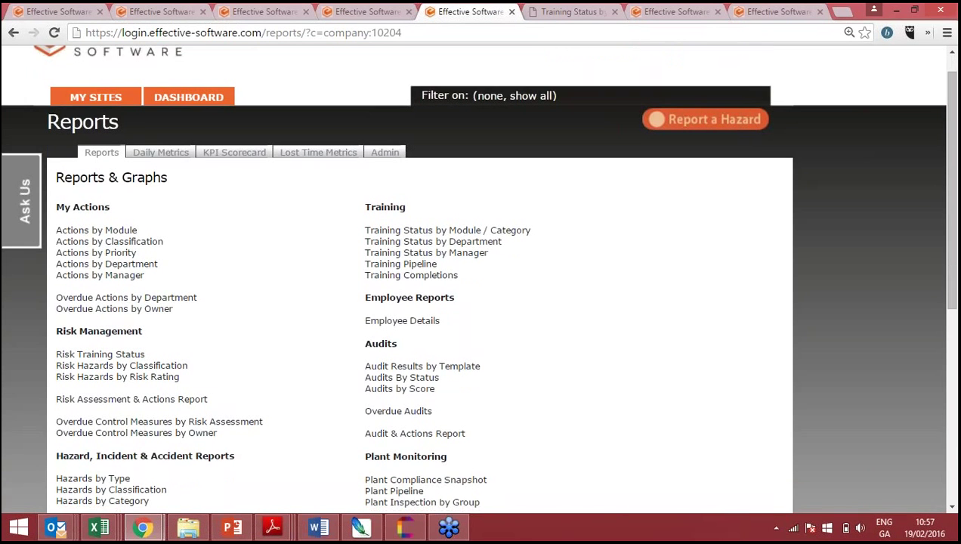
scroll(475, 277, "down", 1)
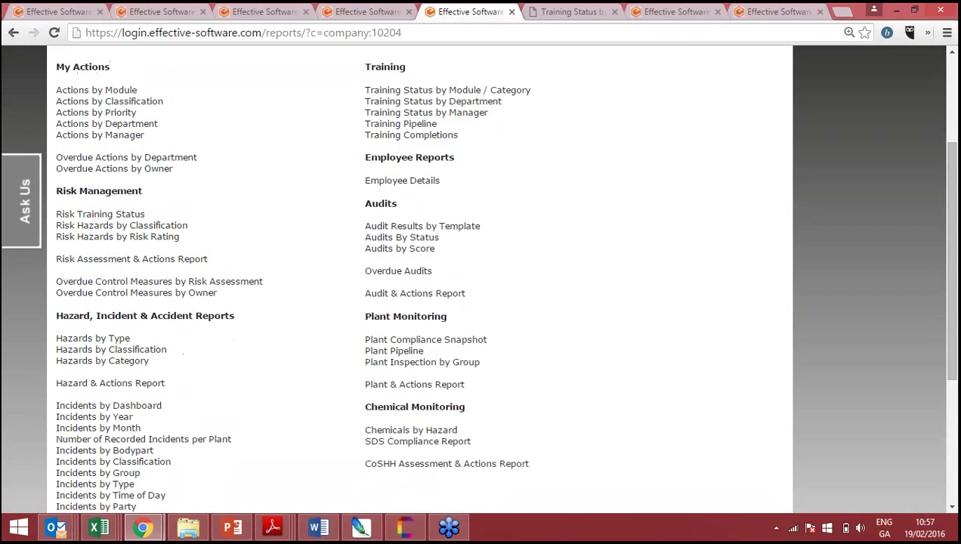
scroll(476, 278, "up", 2)
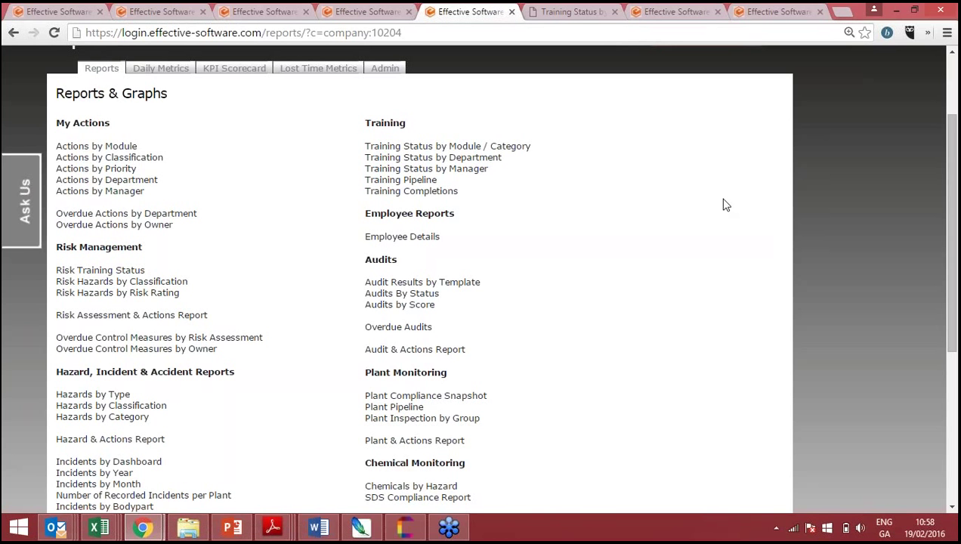
- Scroll to the top of the Reports page and go back to the main Dashboard
scroll(723, 204, "up", 1)
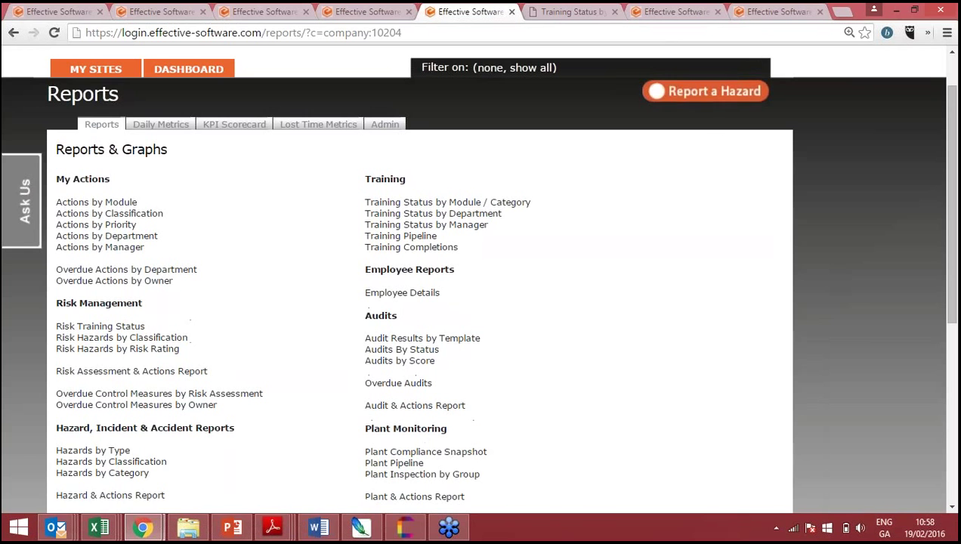
left_click(189, 68)
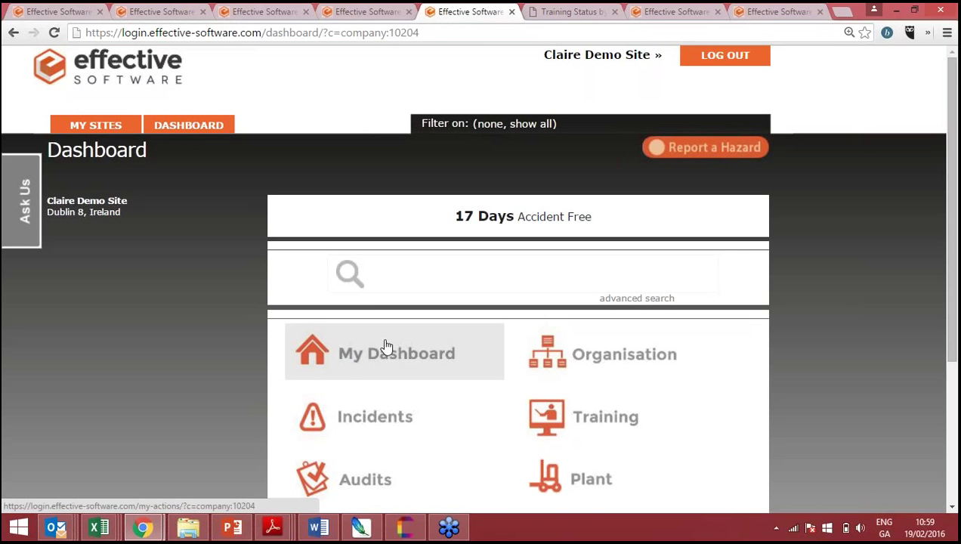
- Open the My Dashboard tile to see the overdue action Update All Training Courses due 03-Feb-2016
scroll(385, 345, "down", 1)
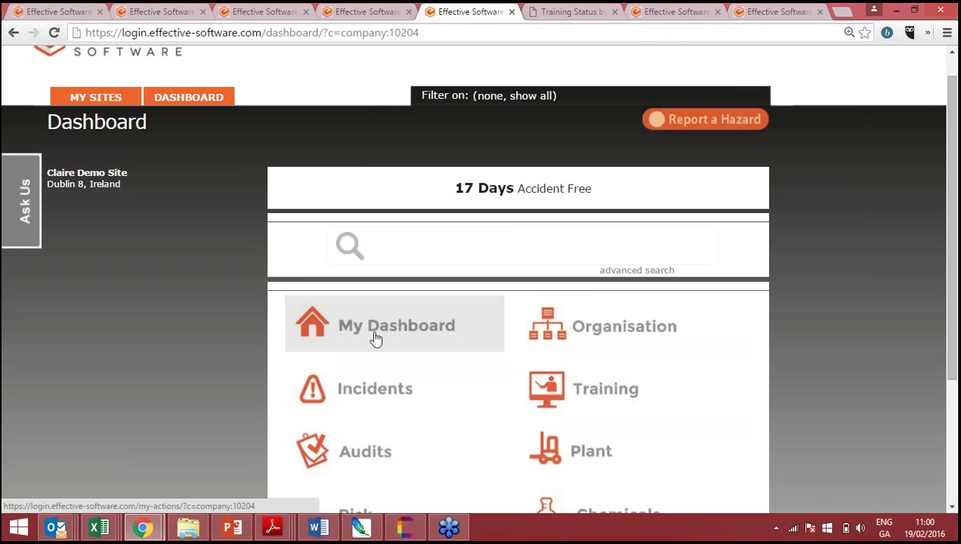
left_click(326, 334)
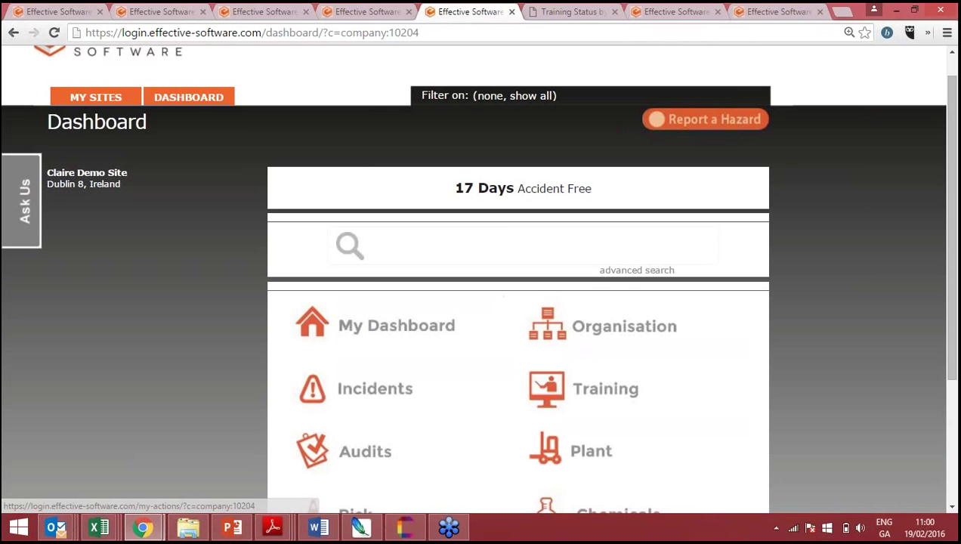
left_click(382, 349)
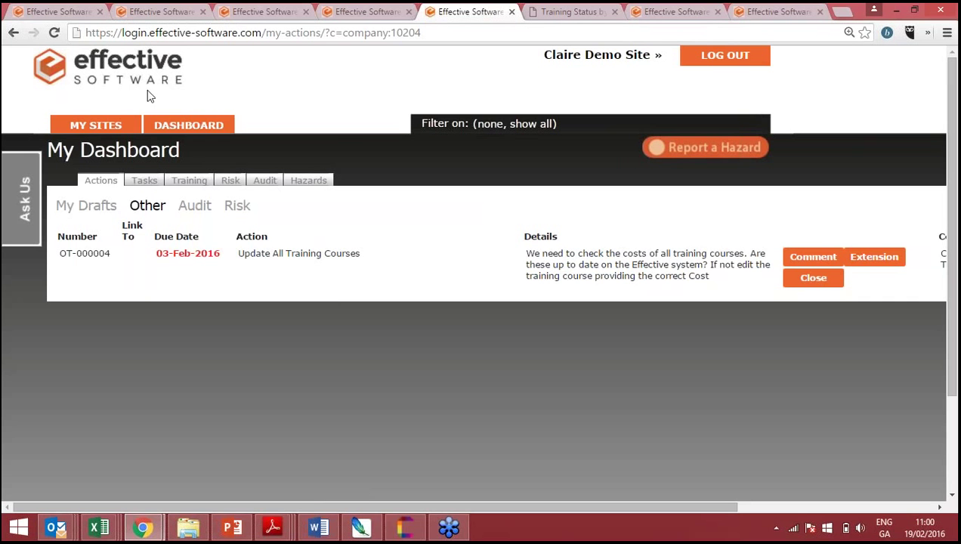
- Return to the Dashboard, reveal the Documents and KPI tiles via More..., and open Documents
left_click(190, 124)
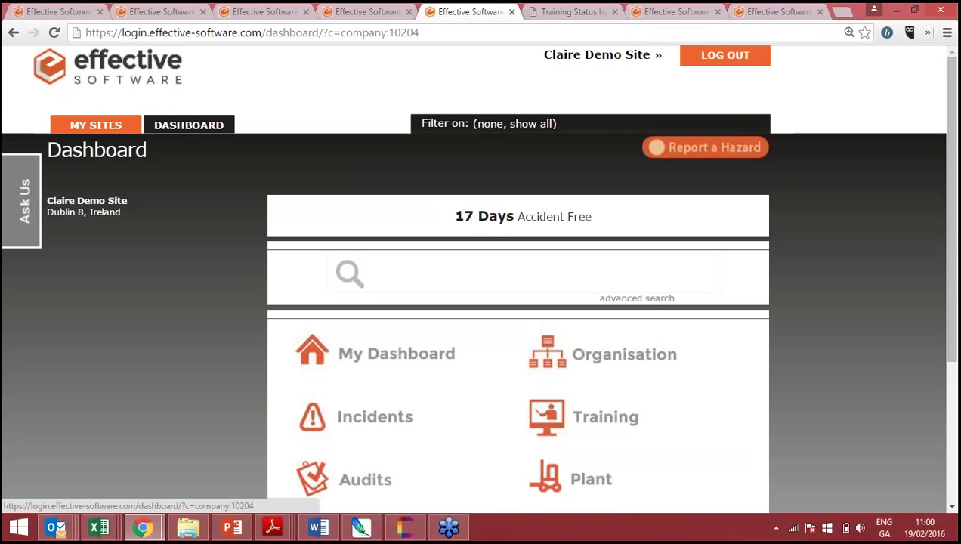
scroll(480, 302, "down", 3)
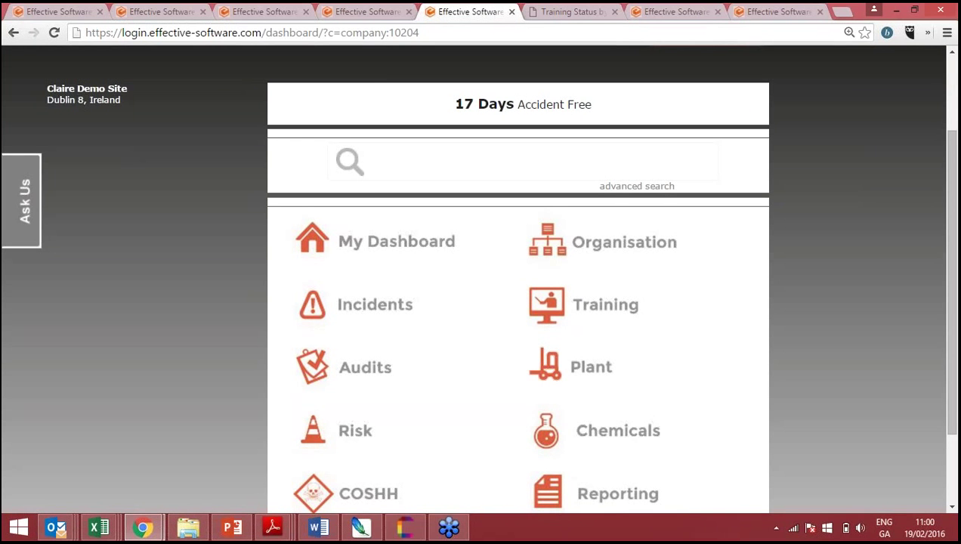
scroll(480, 302, "down", 1)
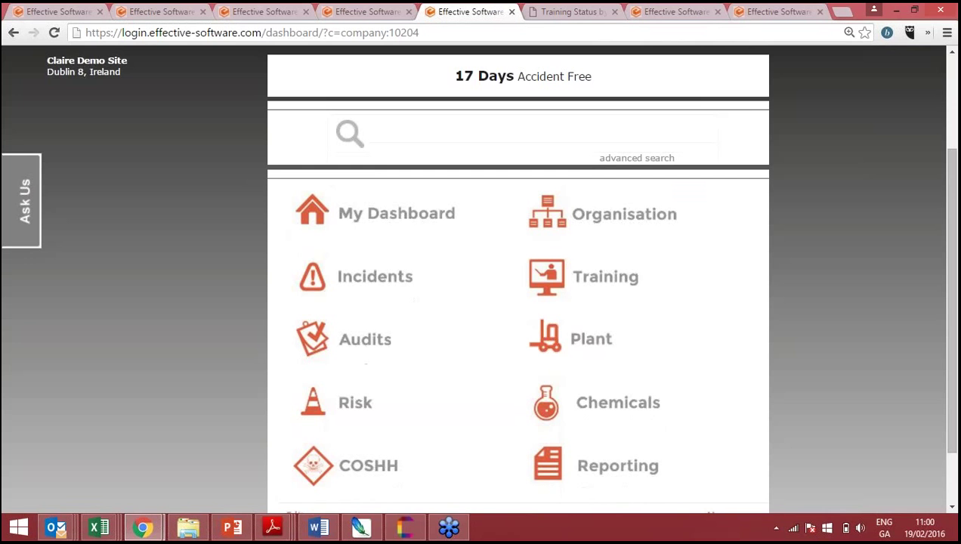
scroll(480, 303, "down", 2)
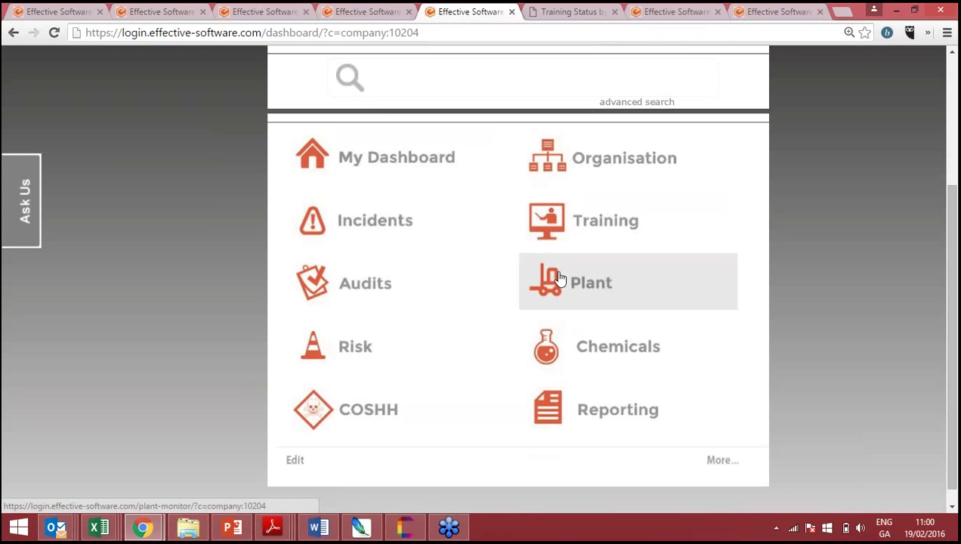
left_click(721, 461)
scroll(723, 460, "down", 1)
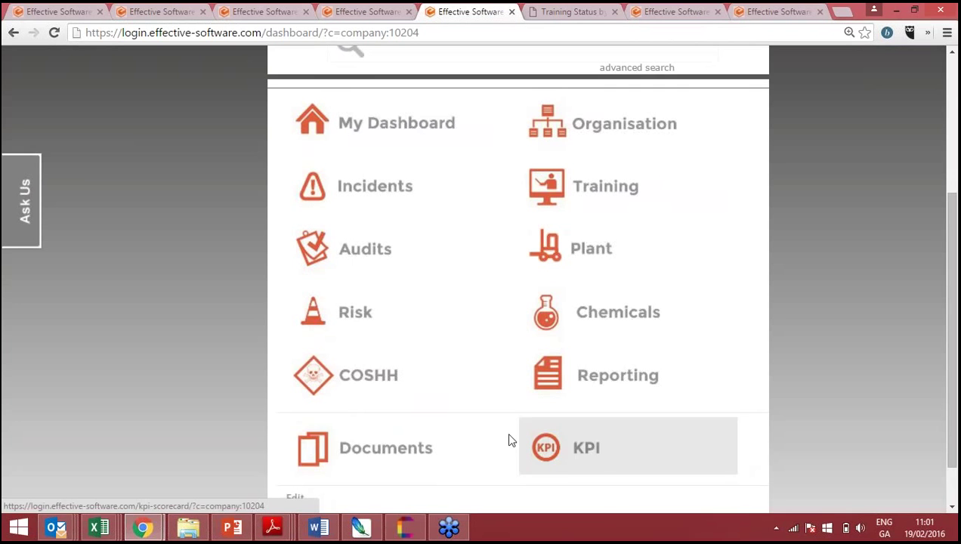
left_click(339, 454)
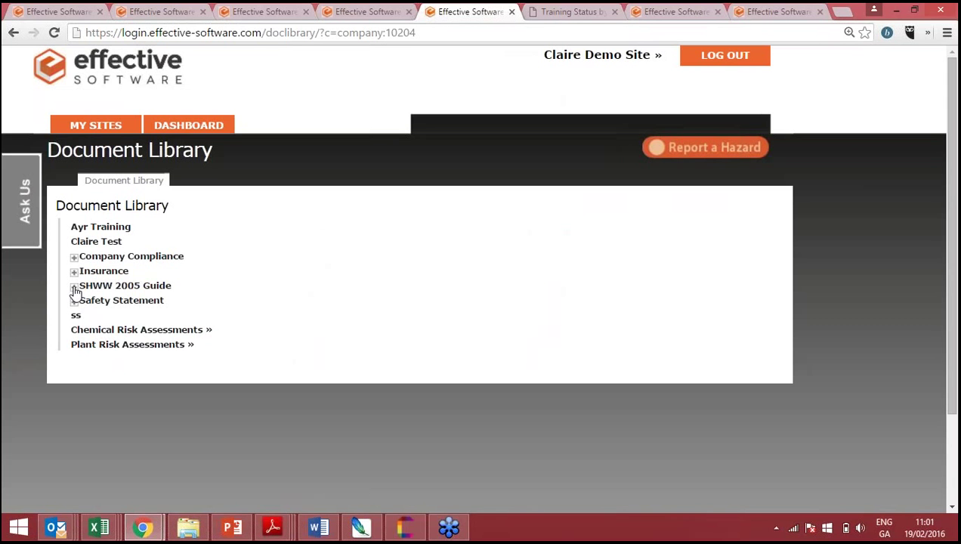
- Browse the Insurance and Company Compliance folders, then expand Safety Statement to list its two files
left_click(75, 273)
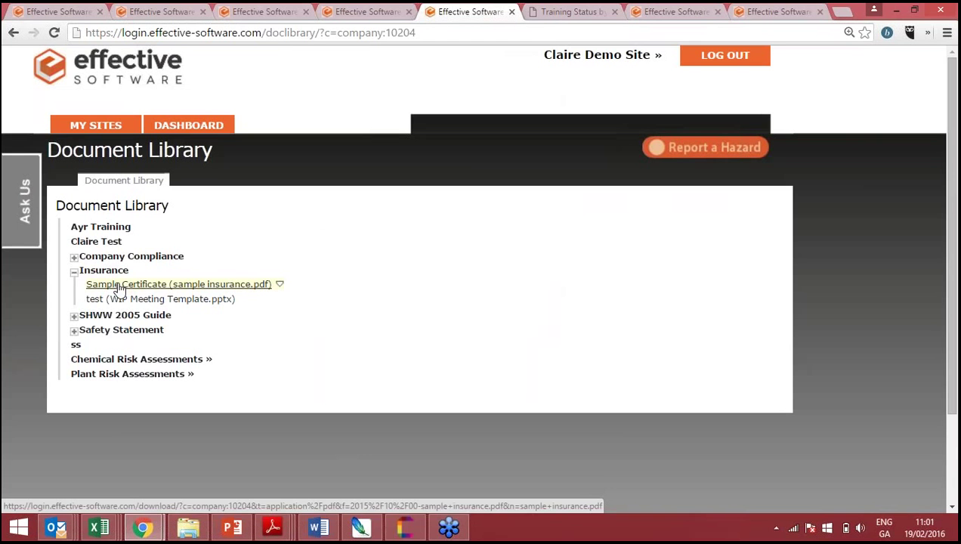
left_click(75, 260)
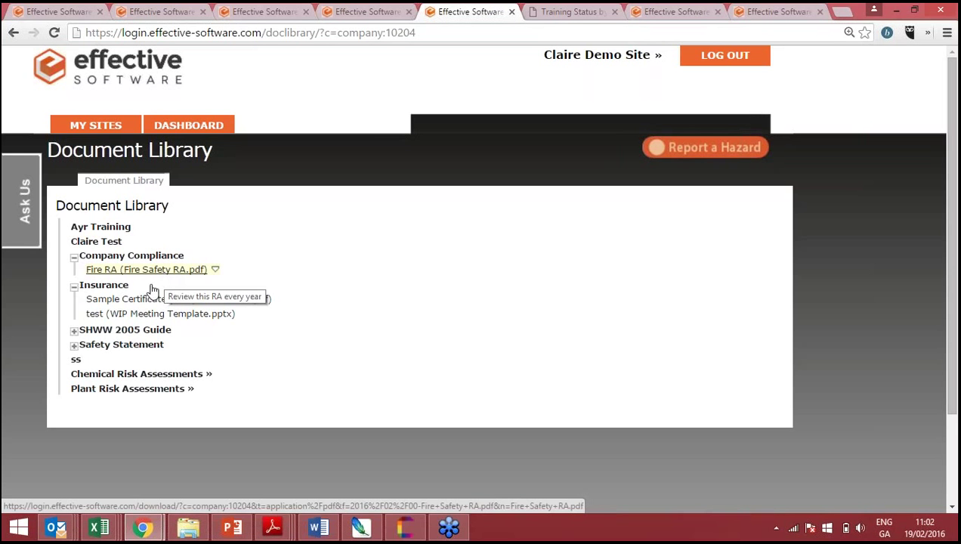
left_click(74, 257)
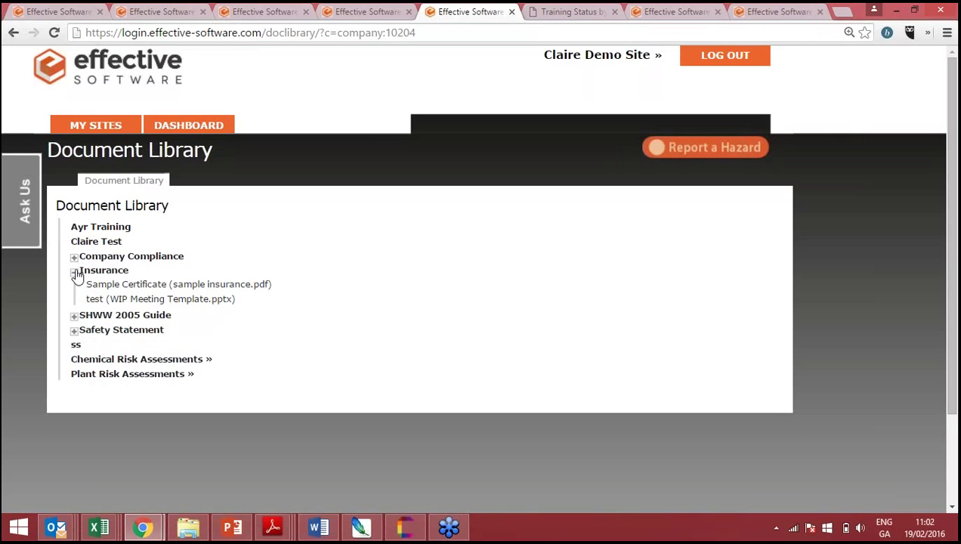
left_click(74, 272)
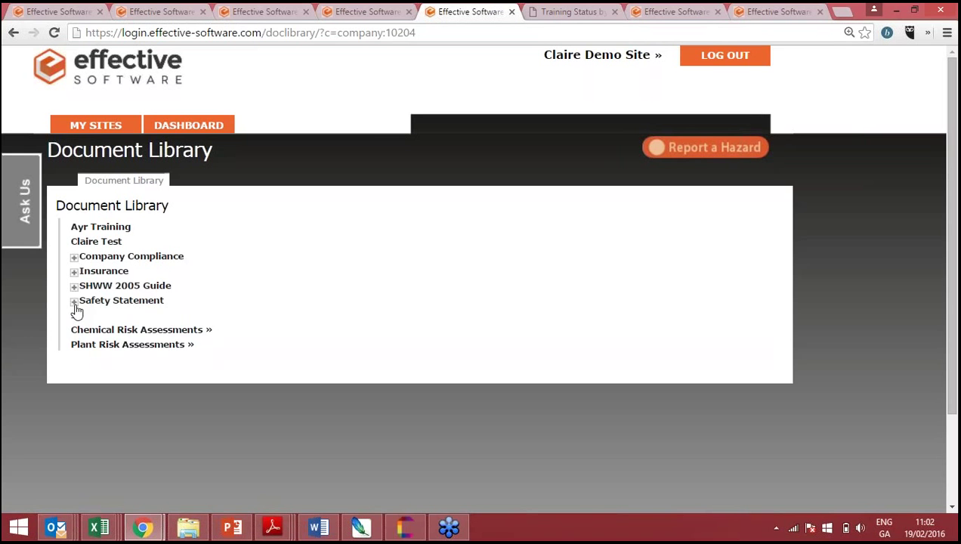
left_click(75, 303)
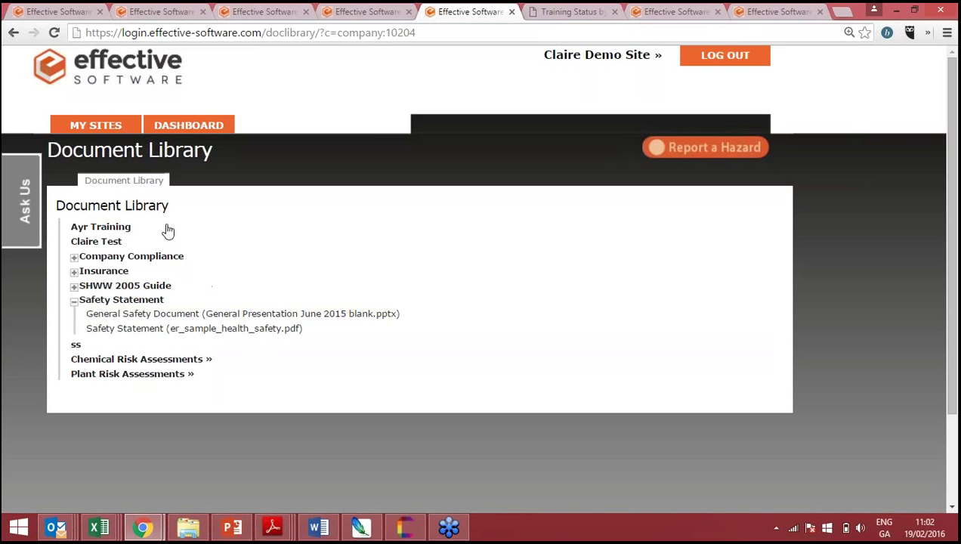
left_click(173, 130)
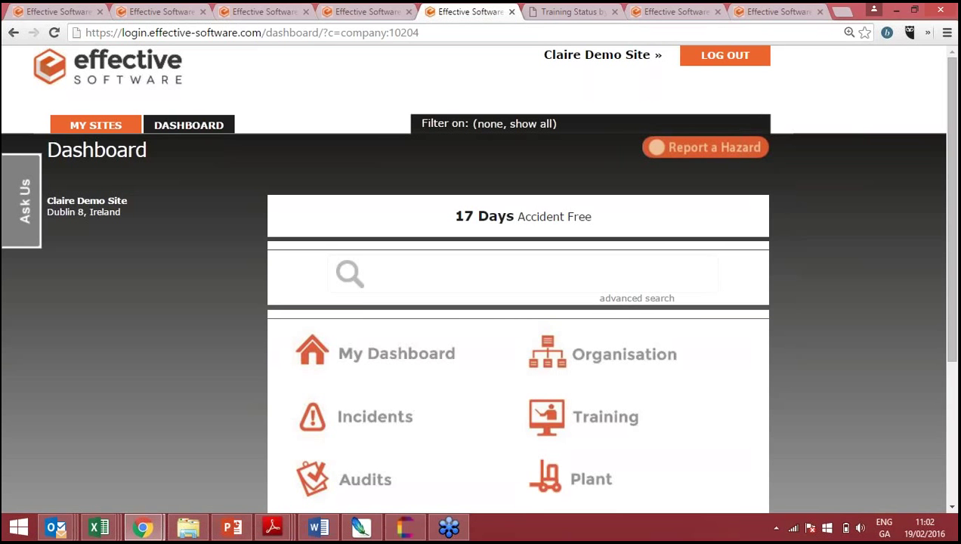
- Scroll over the Dashboard's module tiles, then bring up the Ask Us help form
scroll(480, 279, "down", 1)
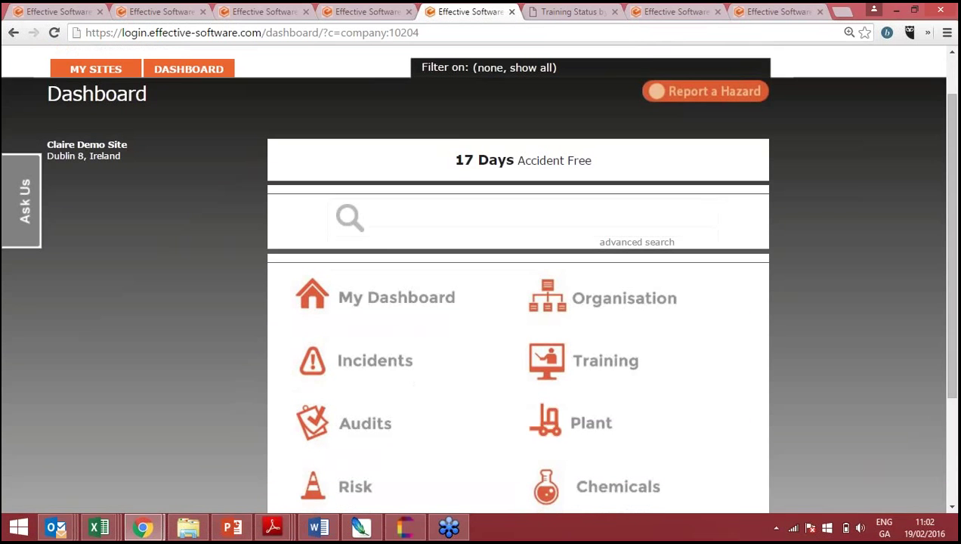
scroll(189, 124, "up", 1)
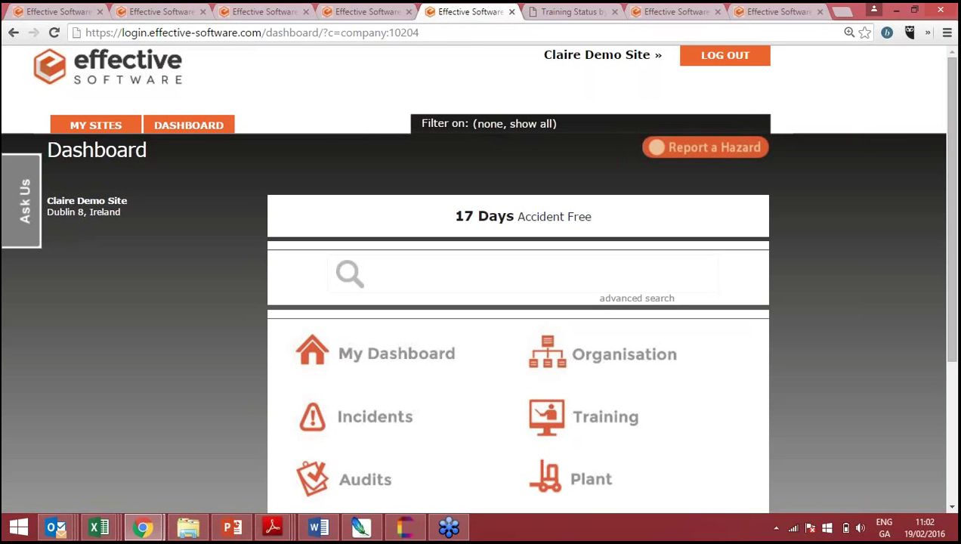
left_click(24, 201)
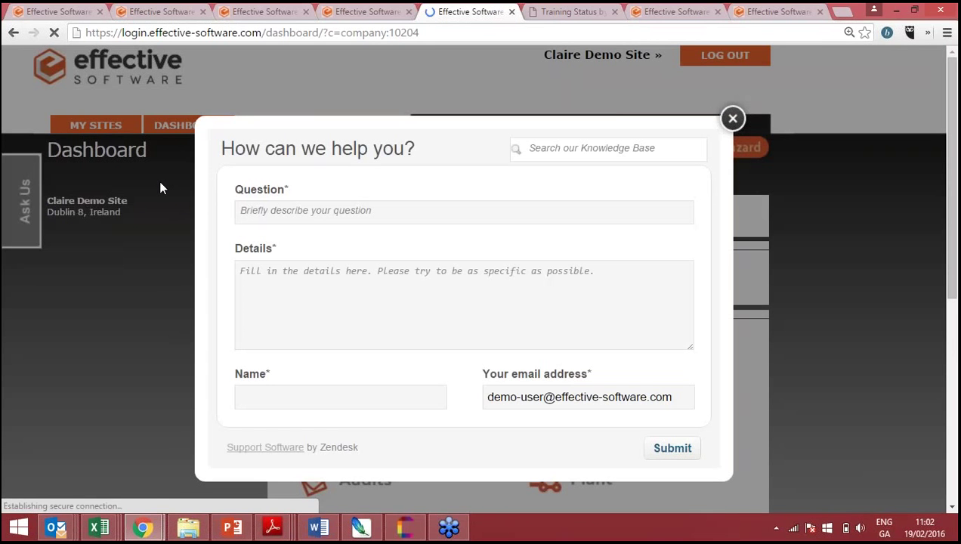
- Click into the Ask Us form's question and details fields
left_click(284, 210)
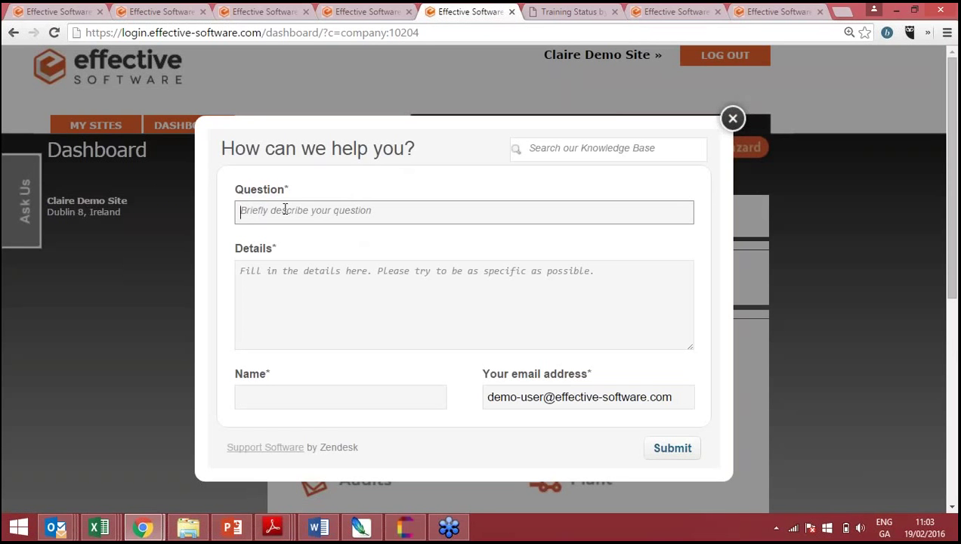
left_click(301, 308)
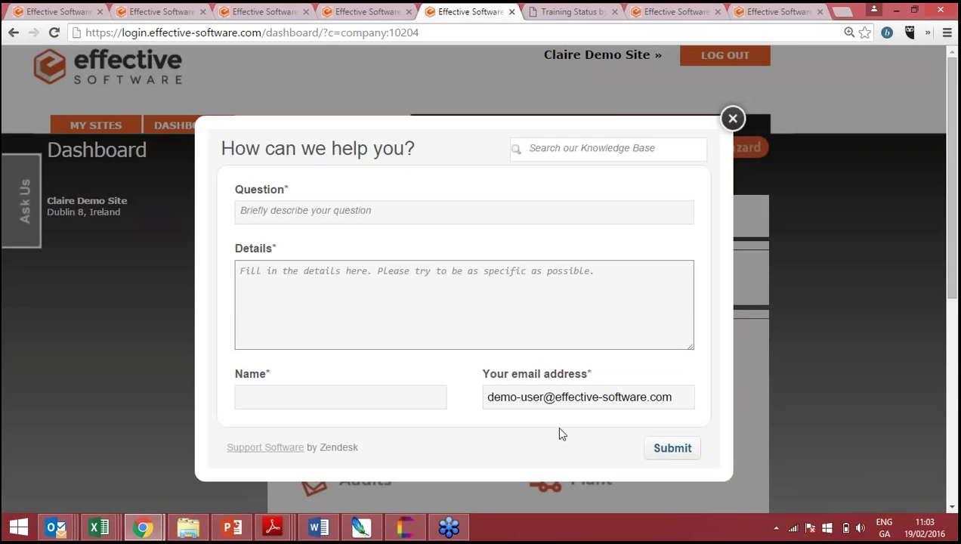
left_click(525, 312)
- Search the knowledge base for INCIDENT and open the Entering Lost Time Incidents article
left_click(591, 148)
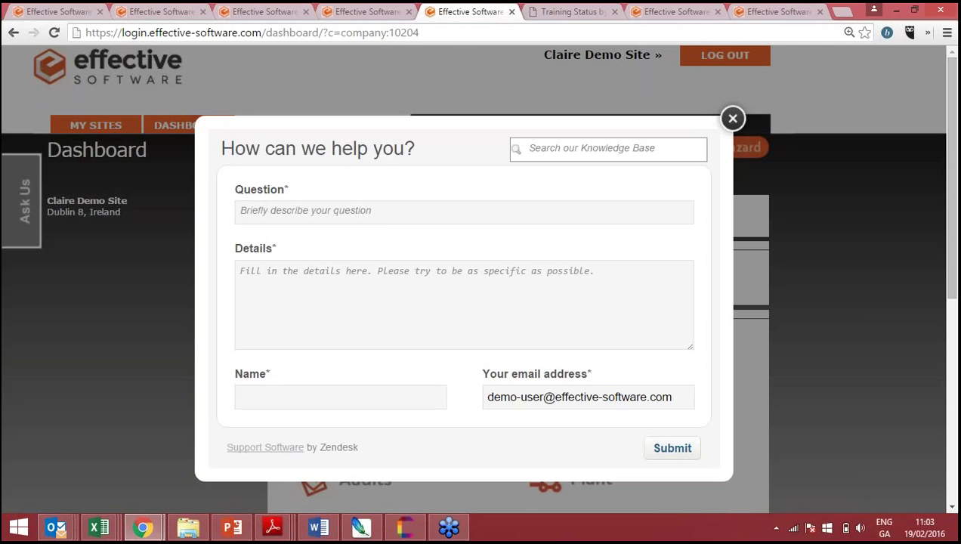
type("INCIDENT")
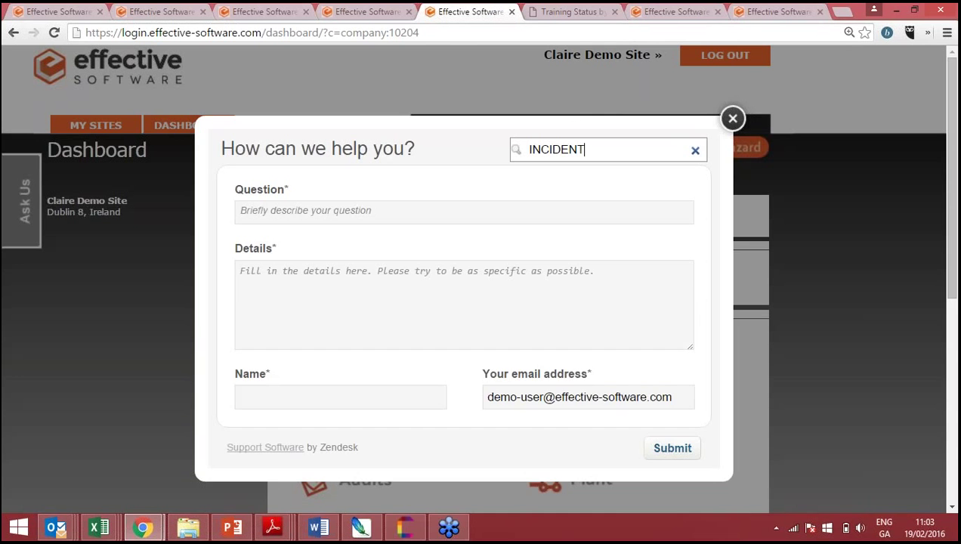
key("Return")
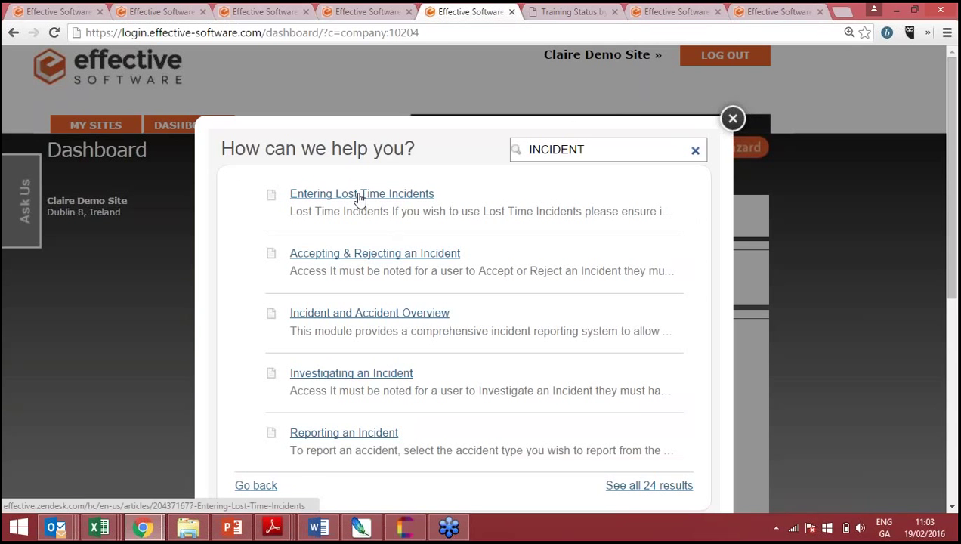
left_click(361, 194)
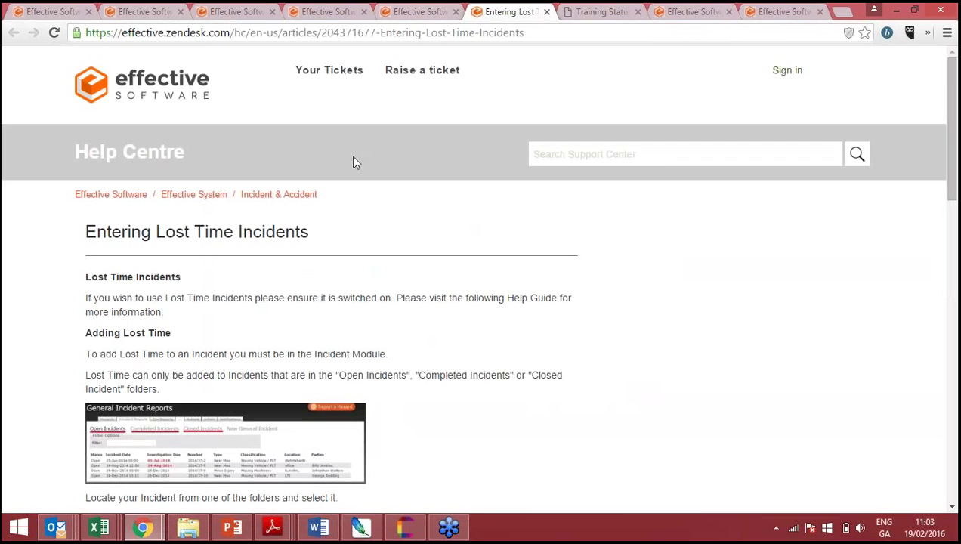
- Zoom the Entering Lost Time Incidents article to 125% and read through its Adding Lost Time steps
scroll(352, 158, "down", 1)
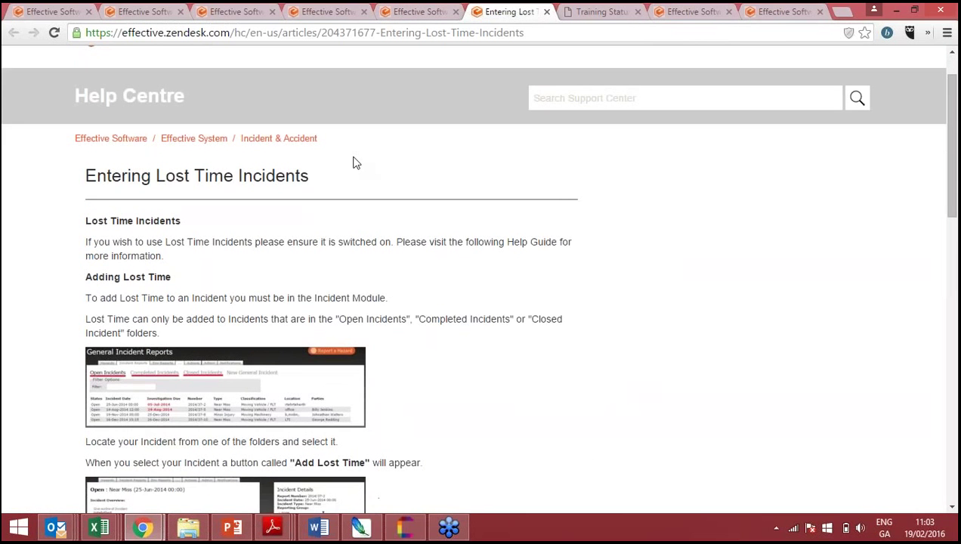
key("ctrl+plus")
key("ctrl+plus")
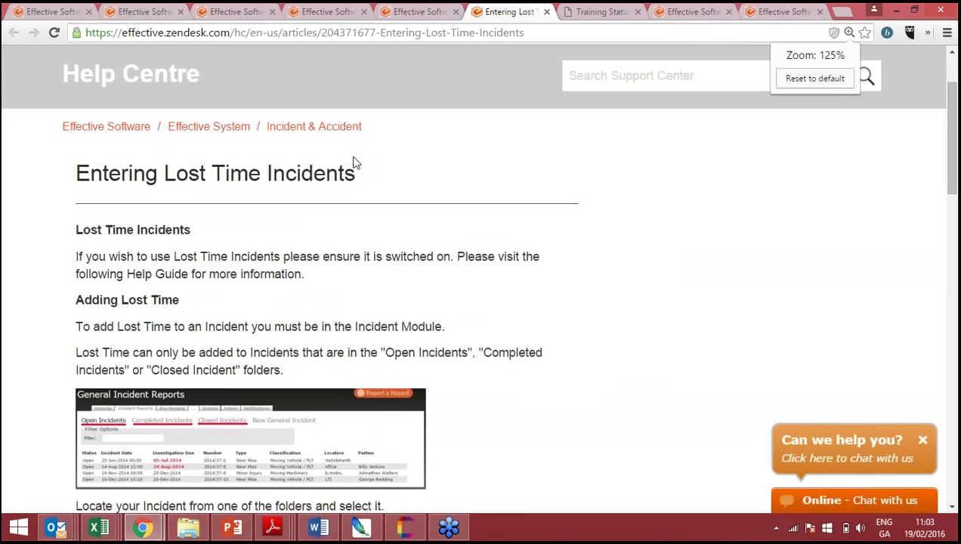
scroll(355, 163, "down", 1)
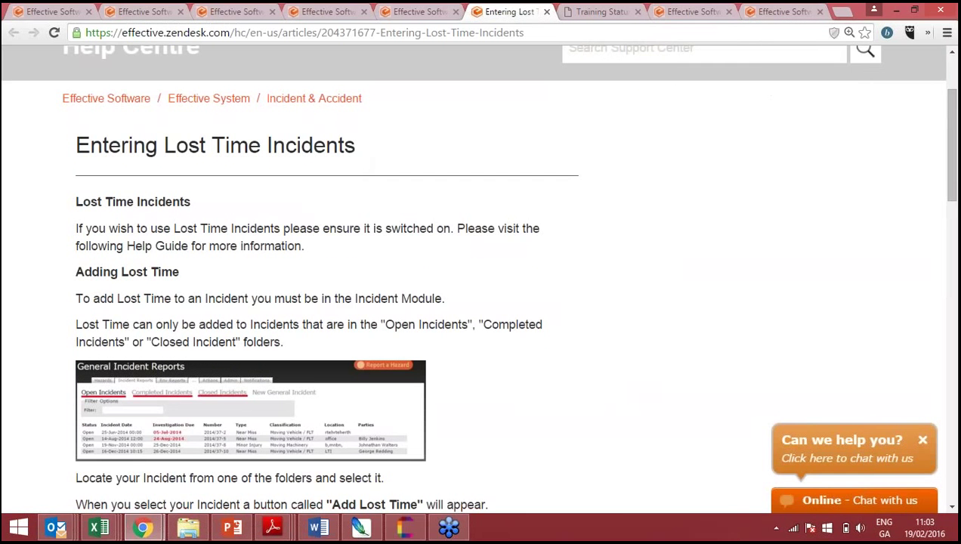
scroll(476, 278, "down", 3)
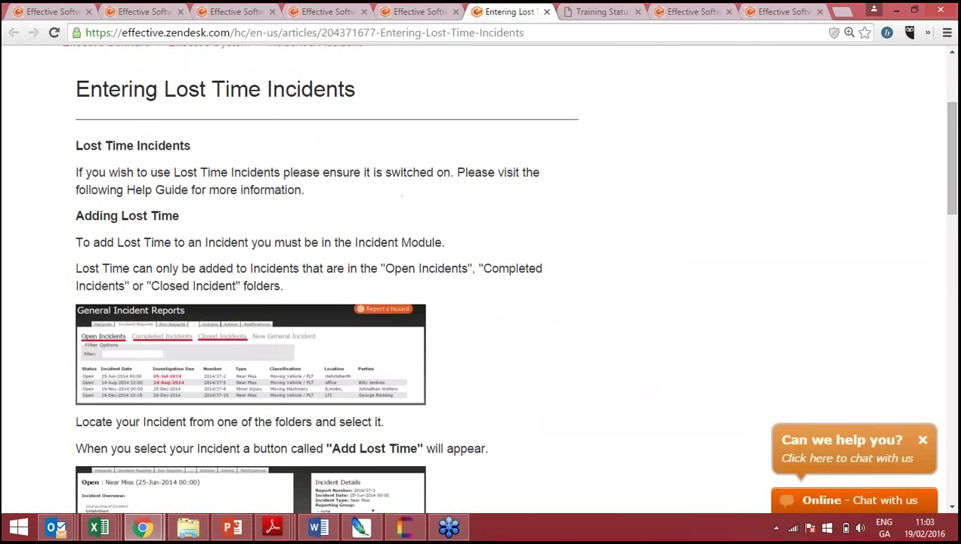
scroll(476, 278, "down", 4)
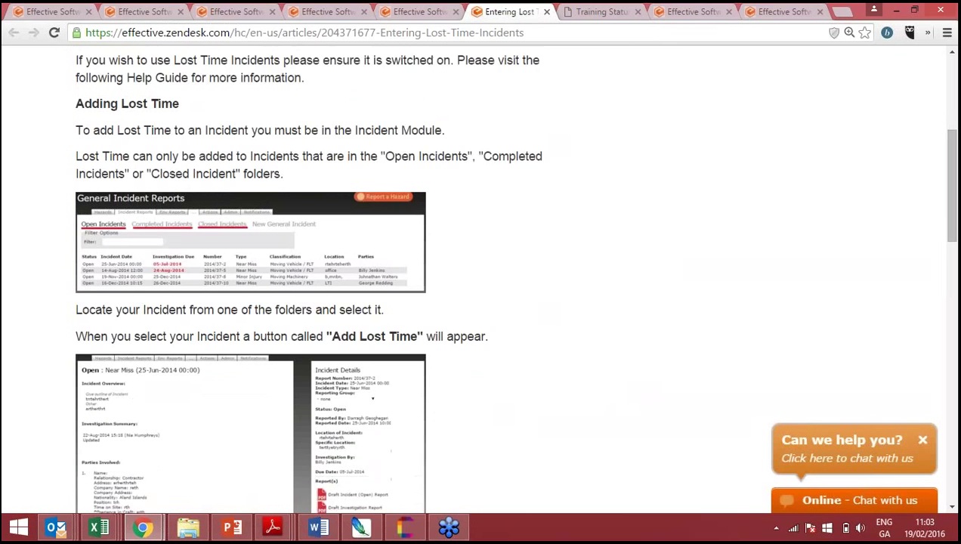
scroll(476, 278, "down", 1)
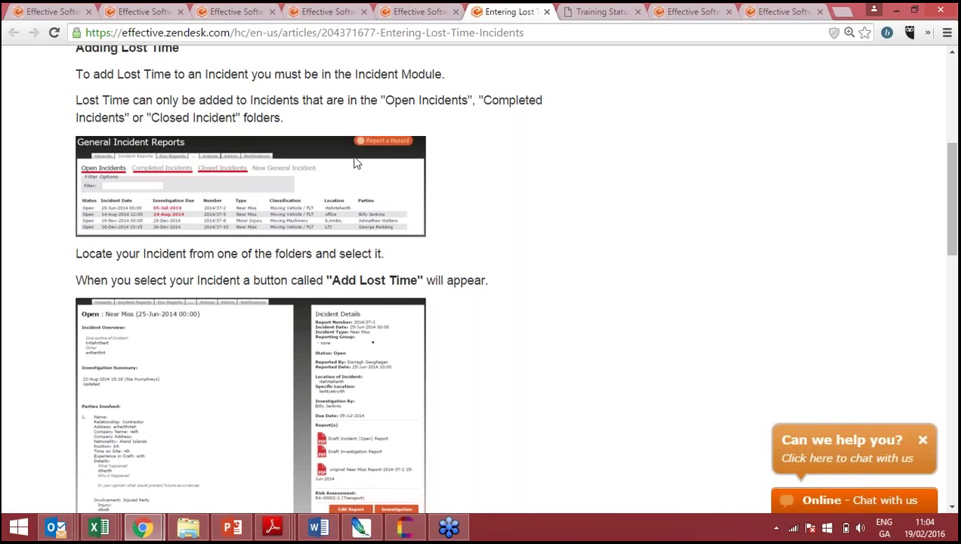
scroll(441, 61, "up", 3)
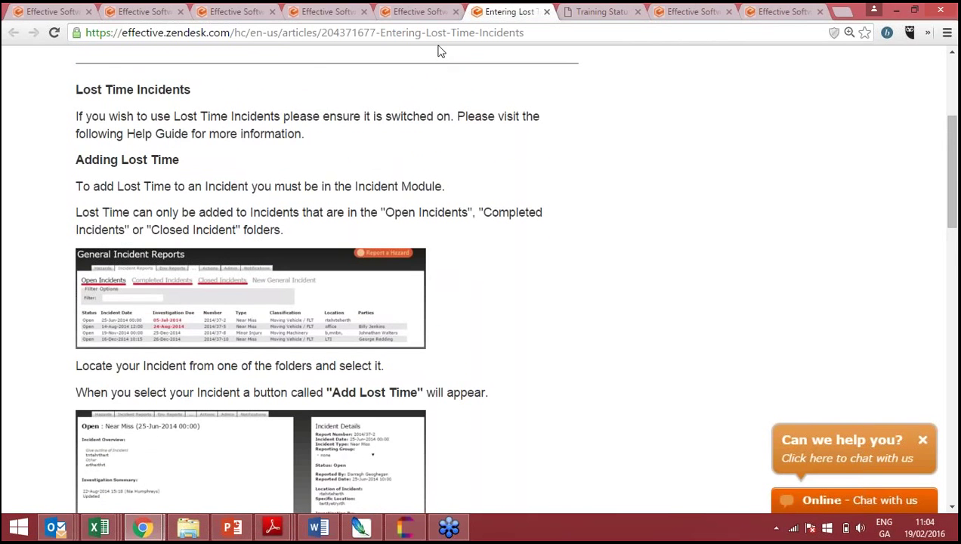
scroll(441, 51, "up", 1)
scroll(441, 52, "up", 1)
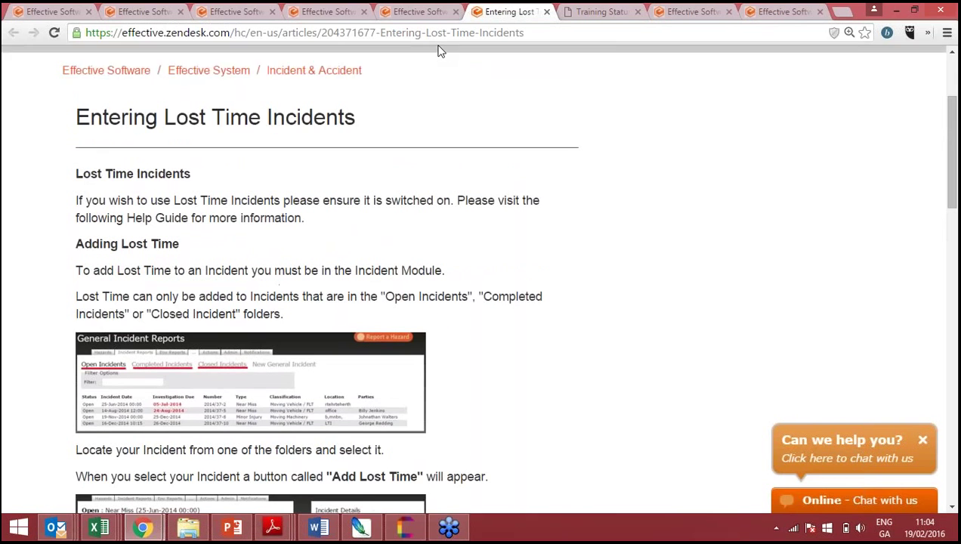
scroll(441, 51, "down", 1)
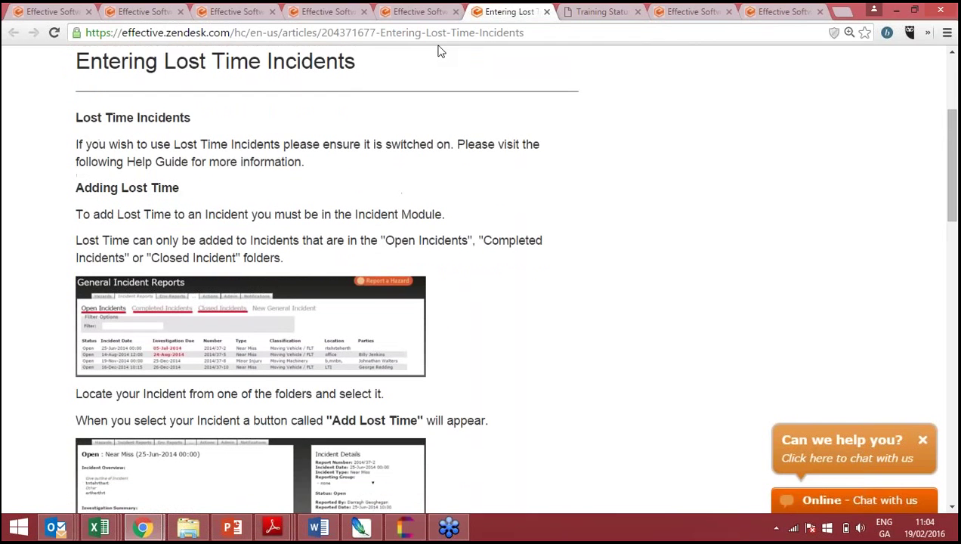
left_click(409, 9)
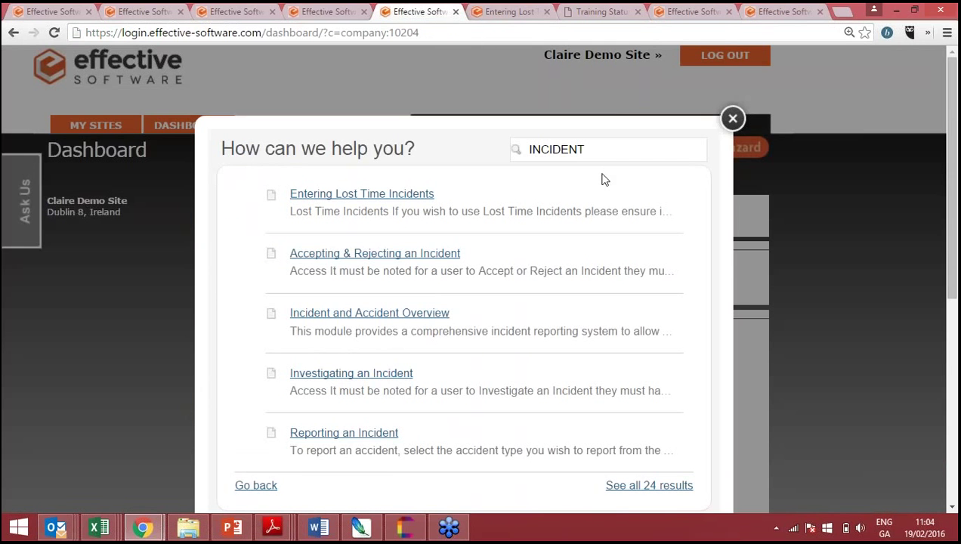
- Close the help search widget with its X
left_click(733, 119)
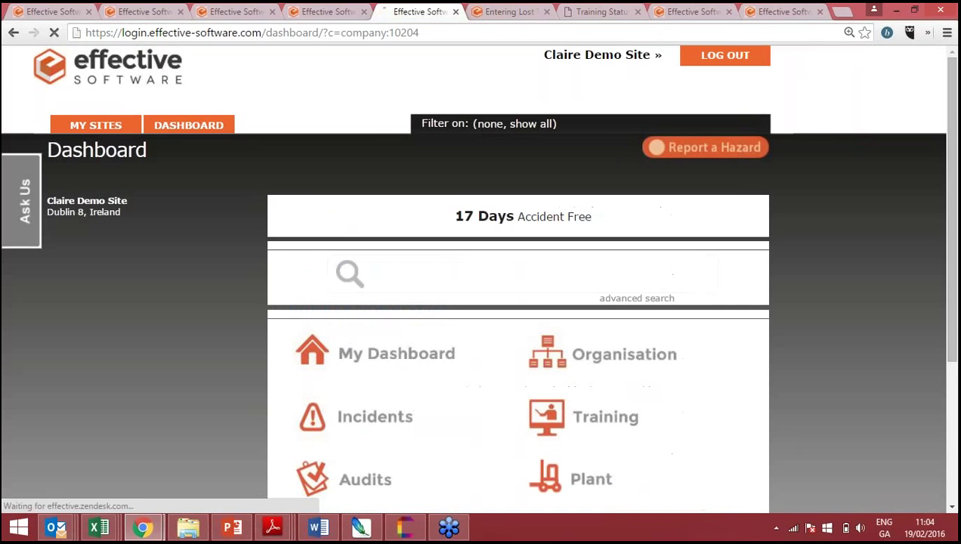